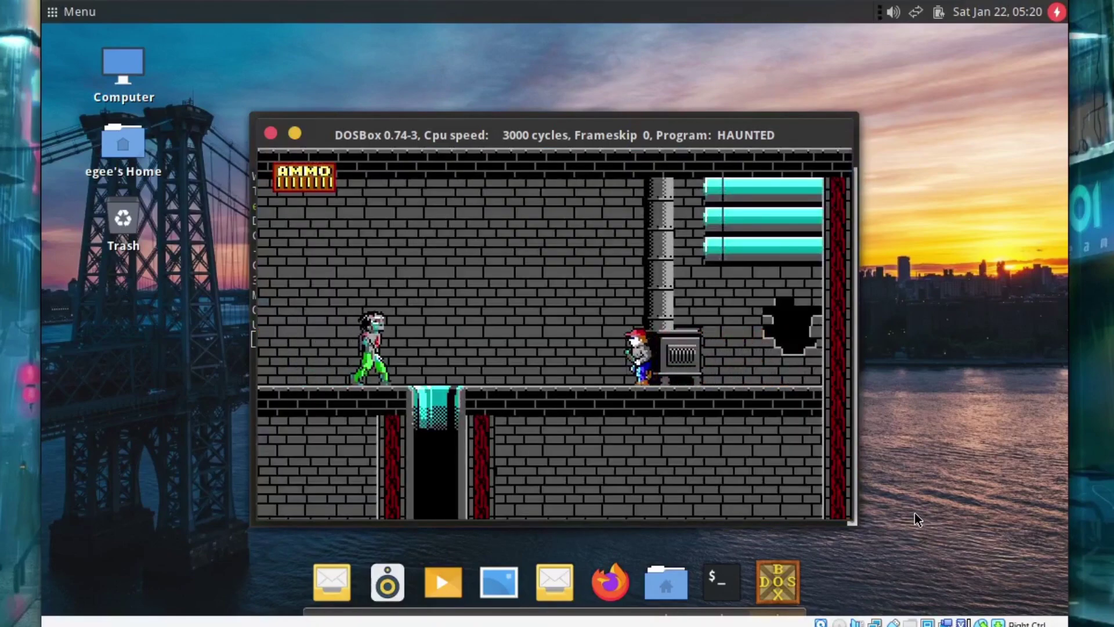
pyautogui.press('Left')
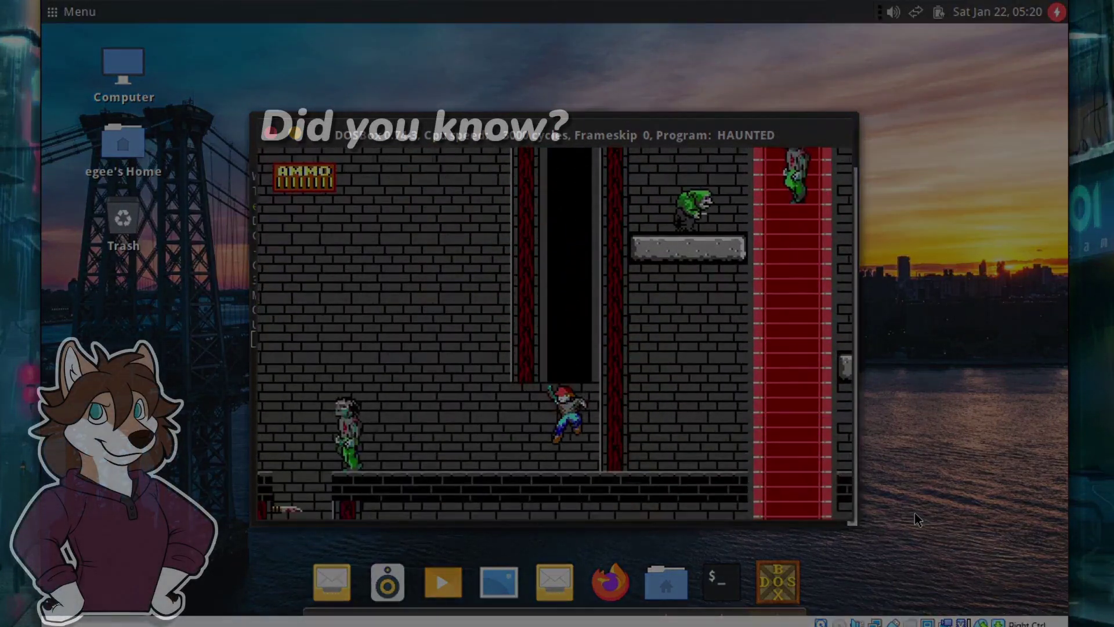
pyautogui.press('alt')
pyautogui.press('Left')
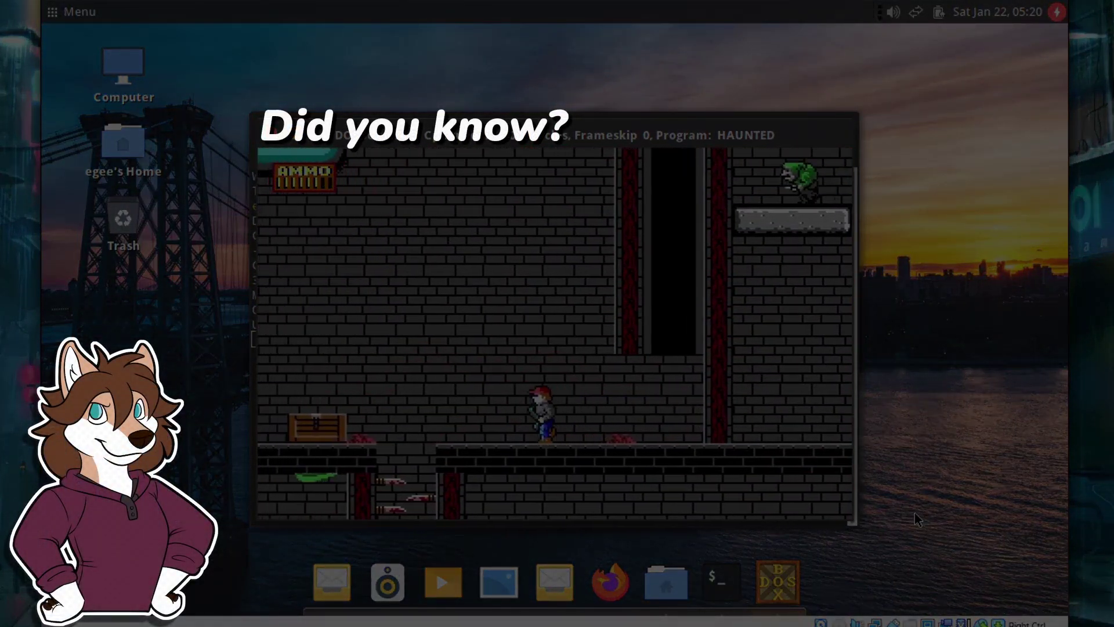
pyautogui.press('Left')
pyautogui.press('alt')
pyautogui.press('alt')
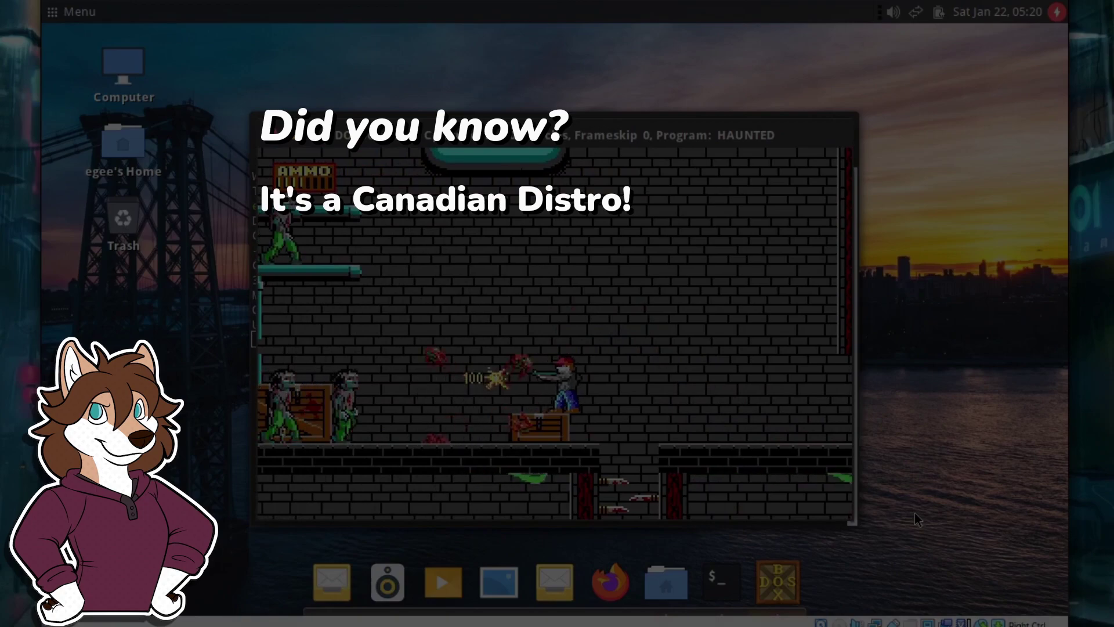
pyautogui.press('alt')
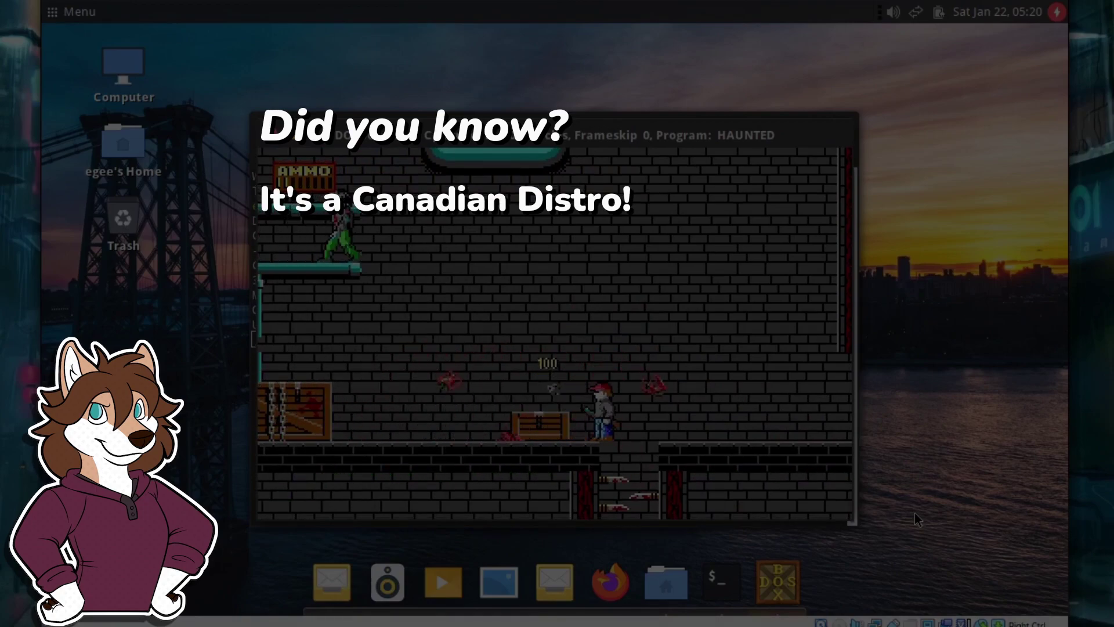
pyautogui.press('Left')
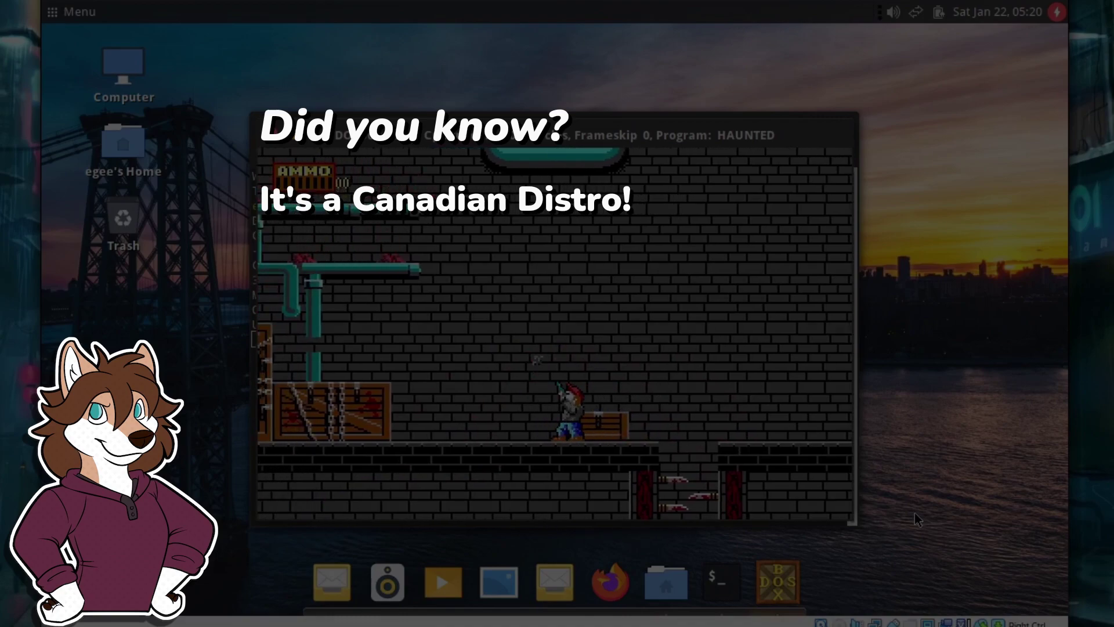
pyautogui.press('Left')
pyautogui.press('ctrl')
pyautogui.press('Left')
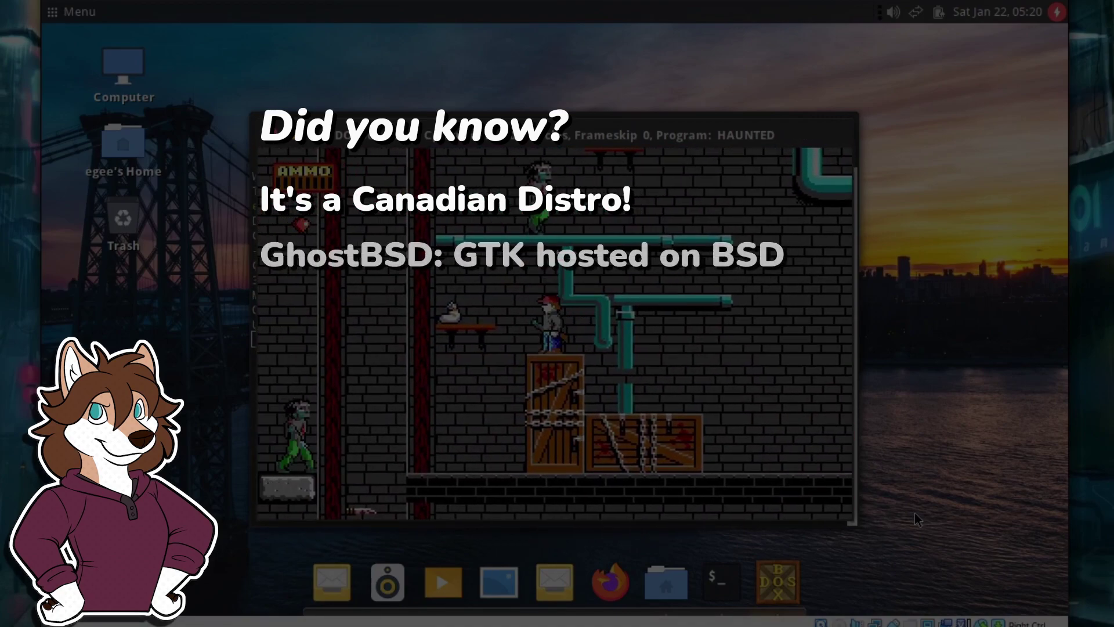
pyautogui.hotkey('alt', 'Up')
pyautogui.hotkey('alt', 'Up')
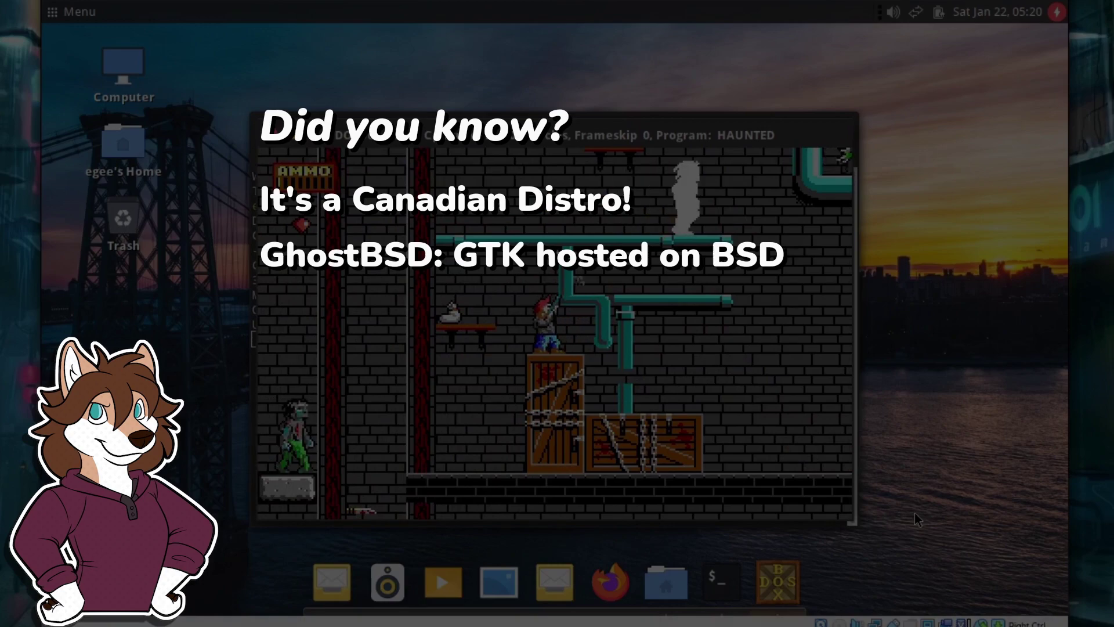
pyautogui.press('ctrl')
pyautogui.press('Right')
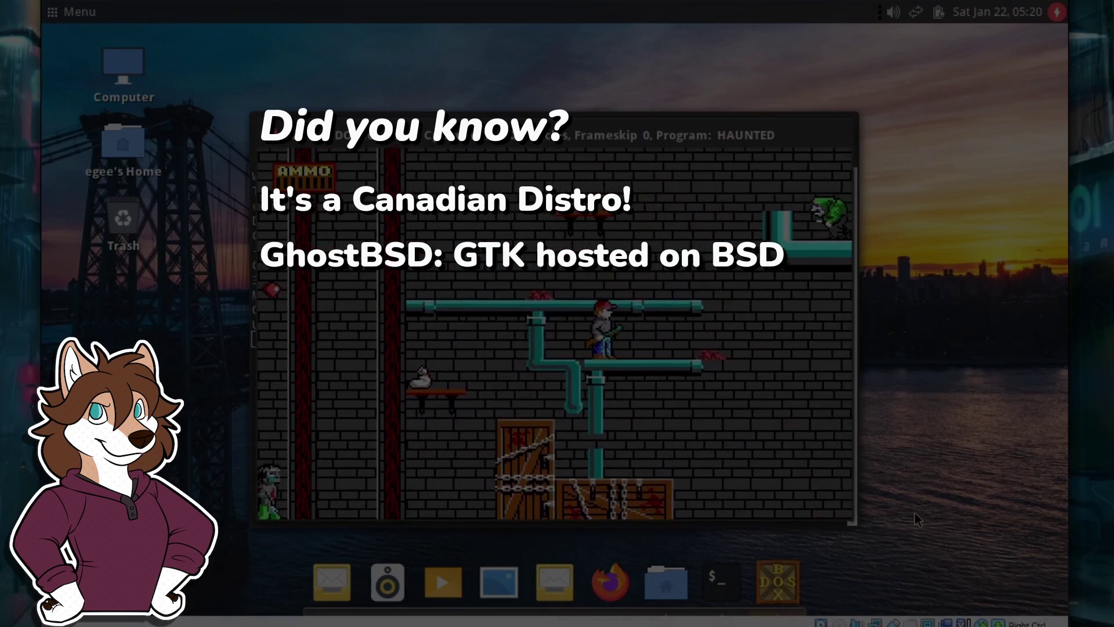
pyautogui.press('ctrl')
pyautogui.press('ctrl')
pyautogui.press('Right')
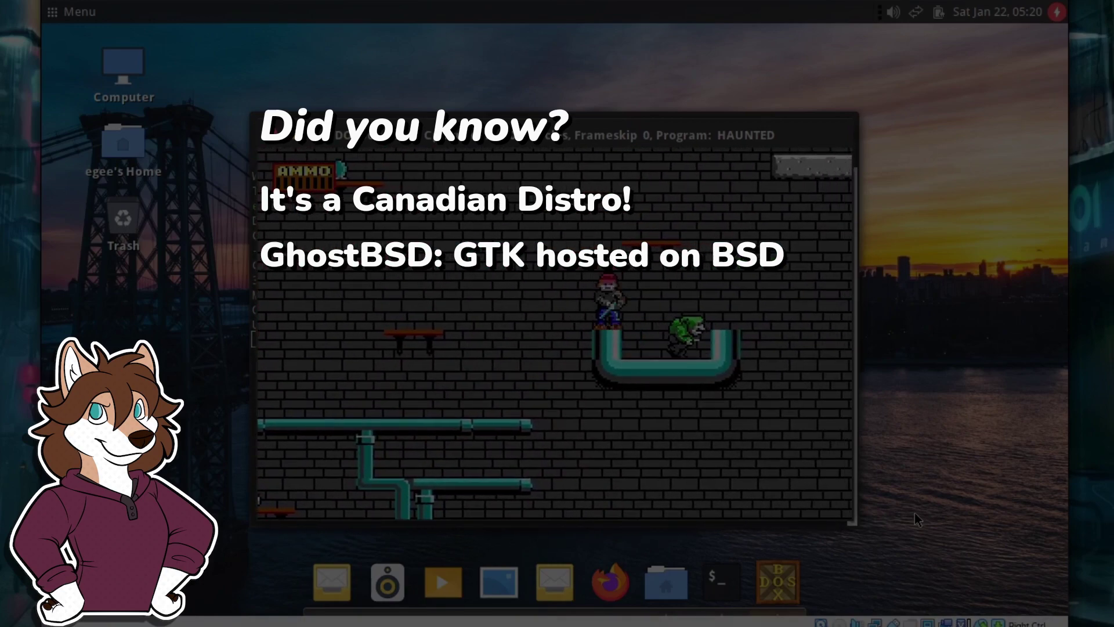
pyautogui.hotkey('alt', 'Down')
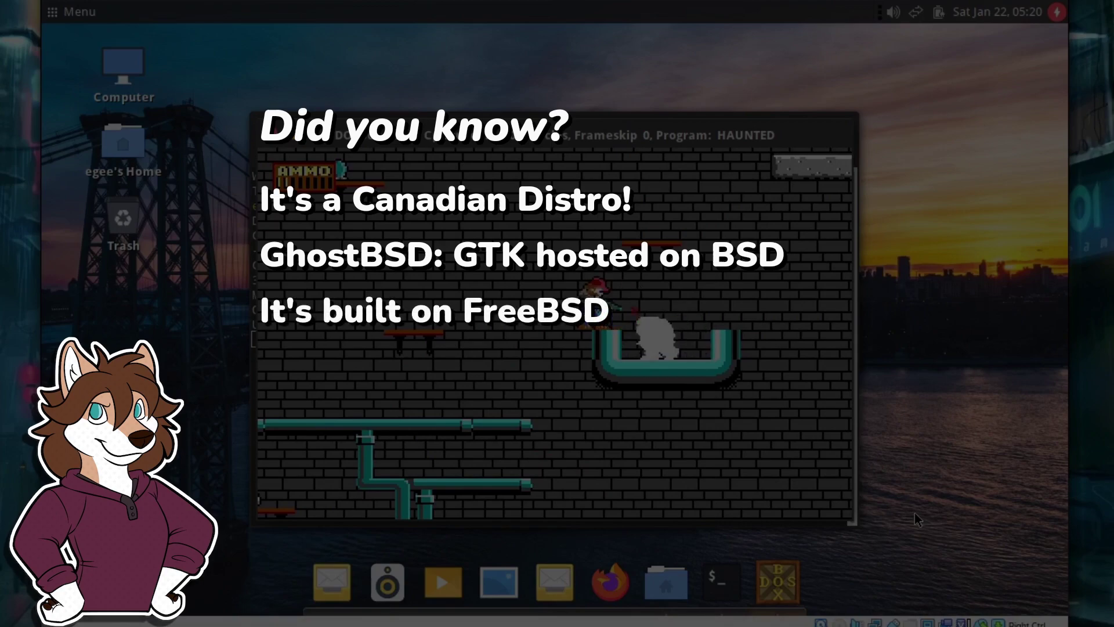
pyautogui.press('Right')
pyautogui.press('ctrl')
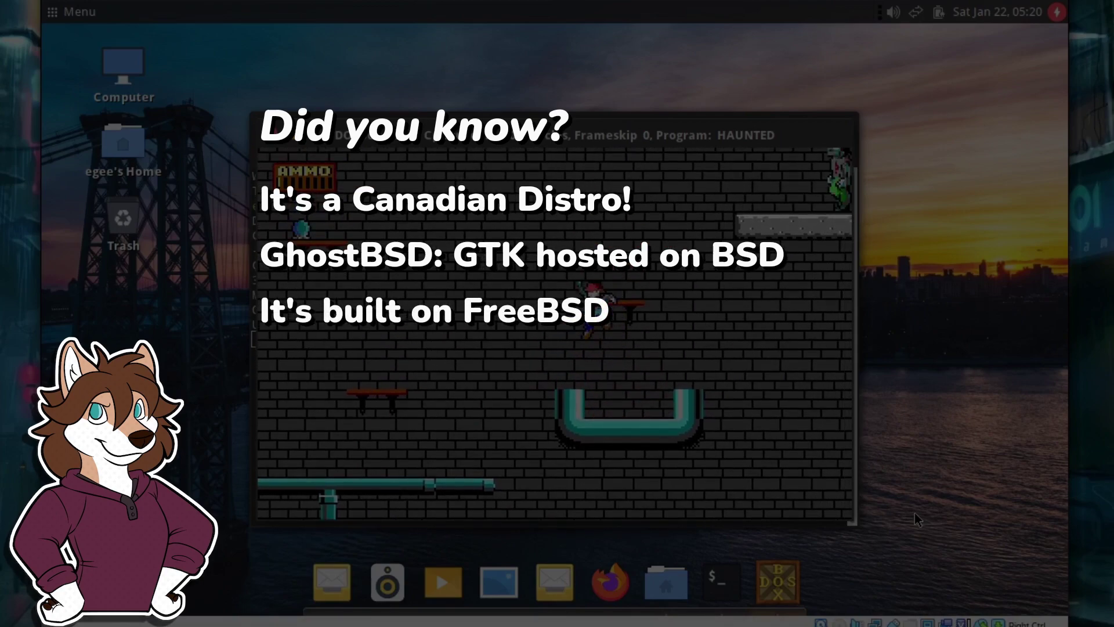
pyautogui.press('ctrl')
pyautogui.press('Right')
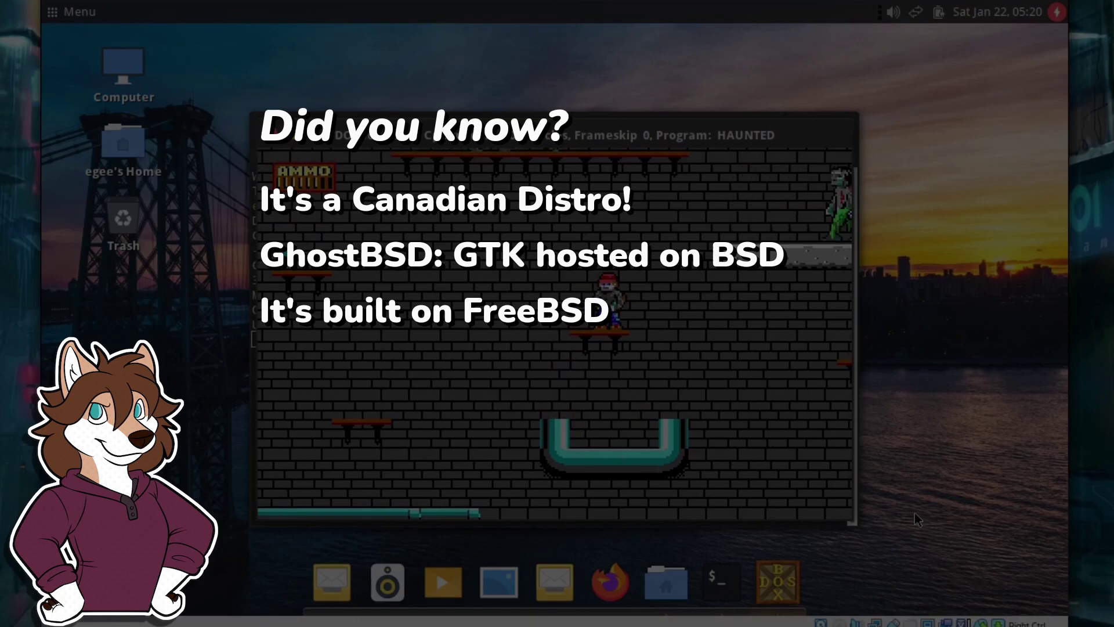
pyautogui.hotkey('alt', 'Up')
pyautogui.press('alt')
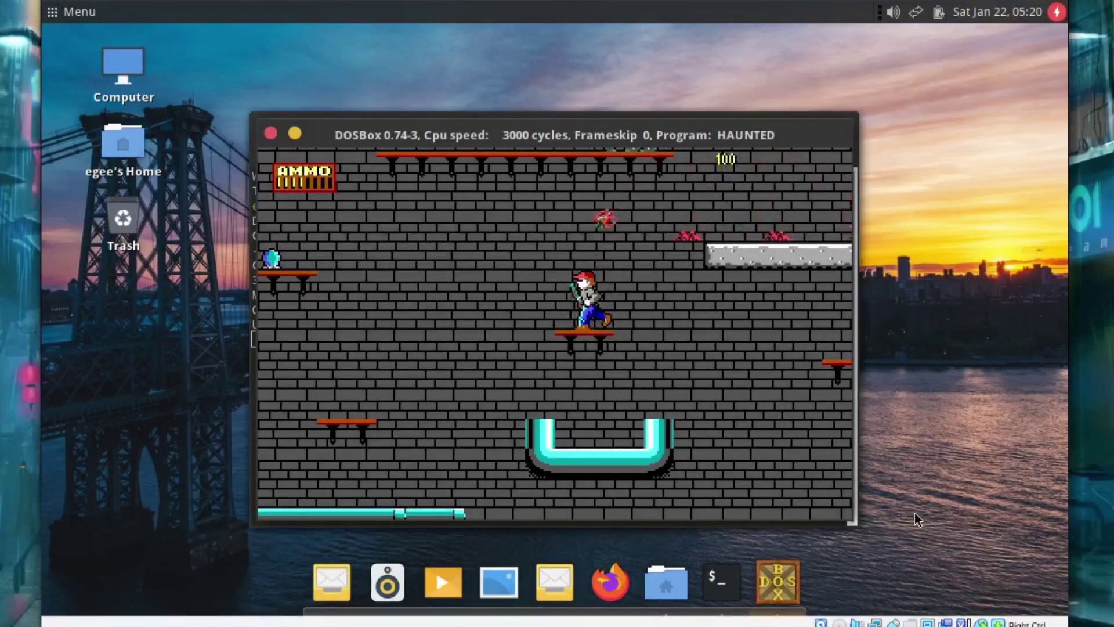
pyautogui.press('Left')
pyautogui.press('Right')
pyautogui.press('ctrl')
pyautogui.press('Left')
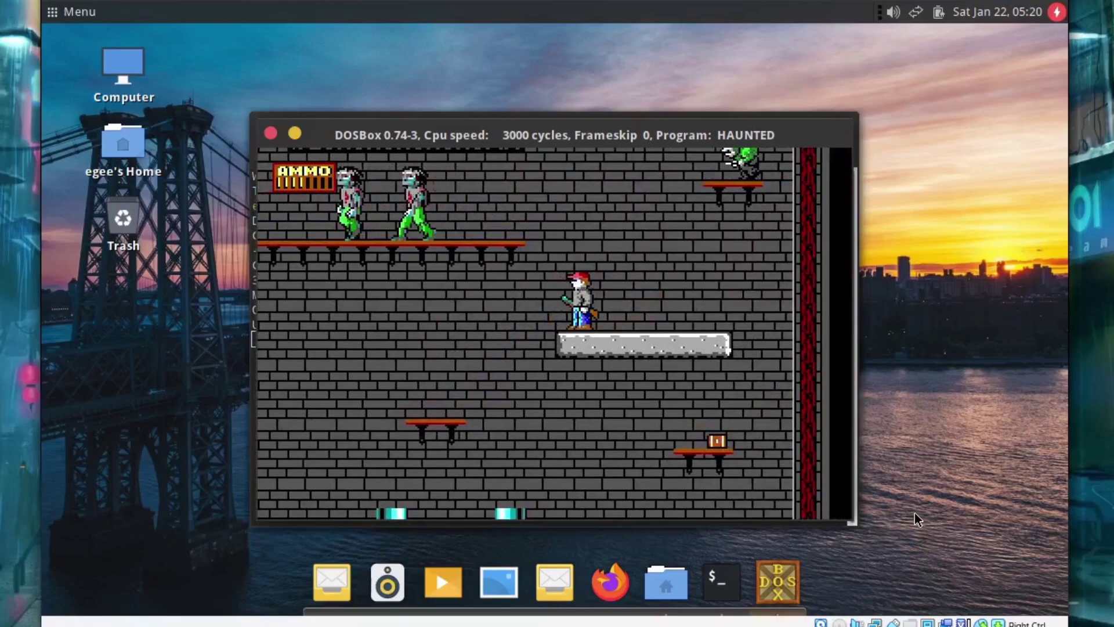
pyautogui.press('Right')
pyautogui.hotkey('alt', 'Up')
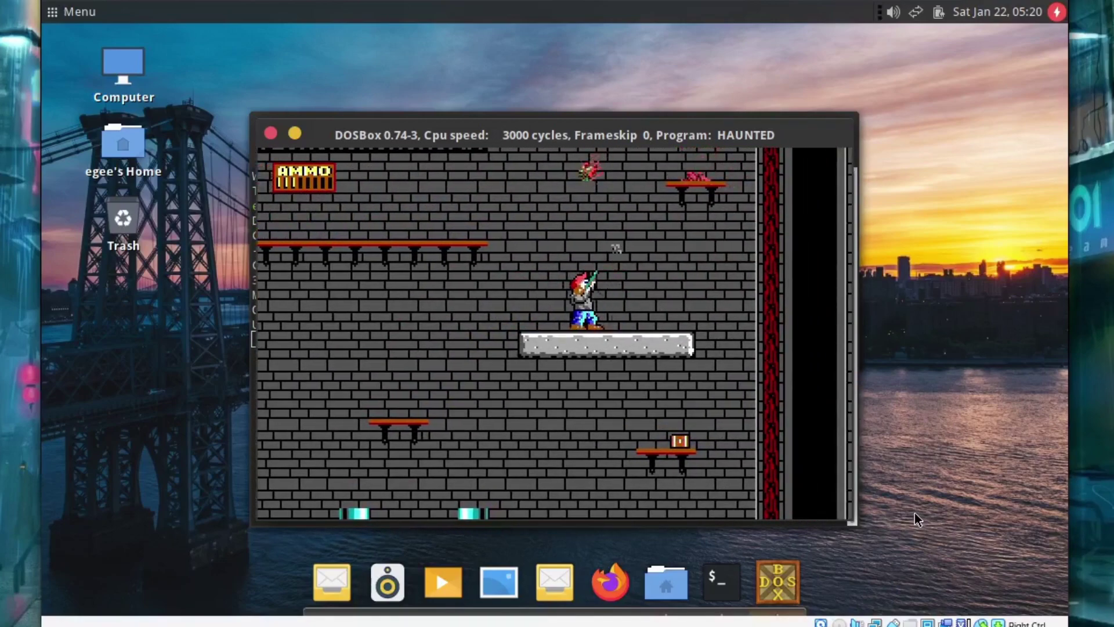
pyautogui.press('Left')
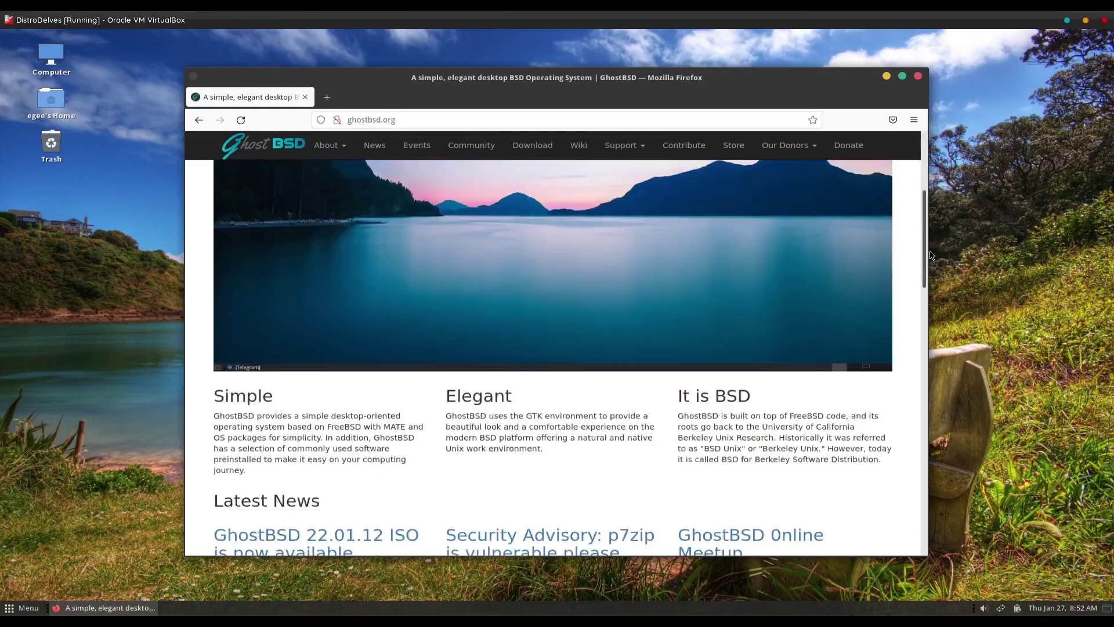
# Step: Look through the latest news on the GhostBSD website and go to the next page of news posts
pyautogui.scroll(-5, 929, 297)
pyautogui.scroll(-6, 928, 297)
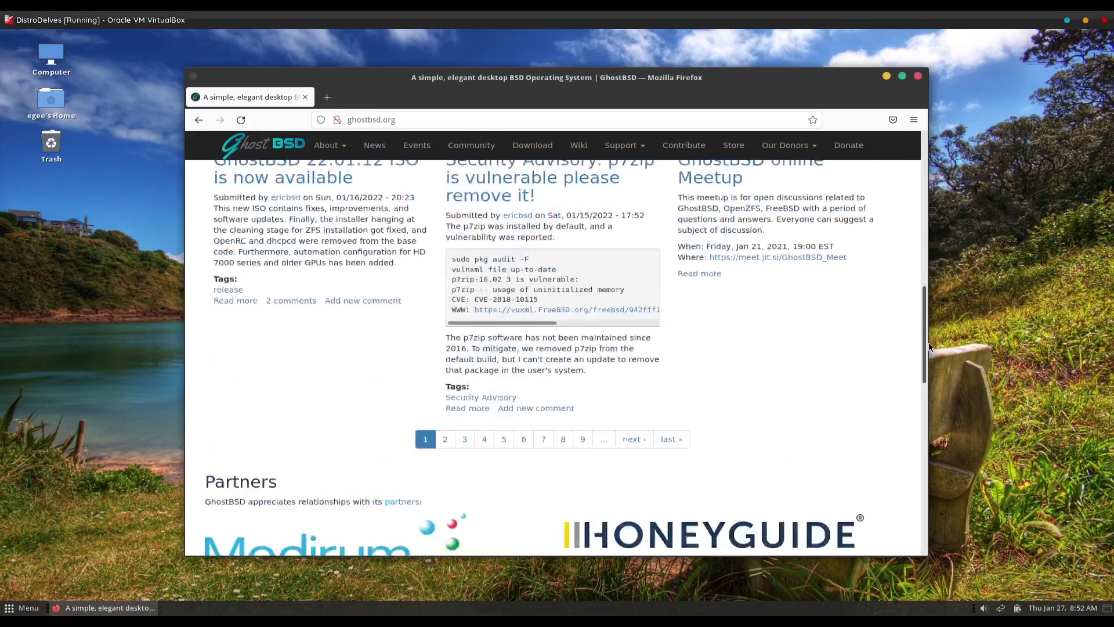
pyautogui.moveTo(946, 375); pyautogui.dragTo(944, 313)
pyautogui.click(631, 392)
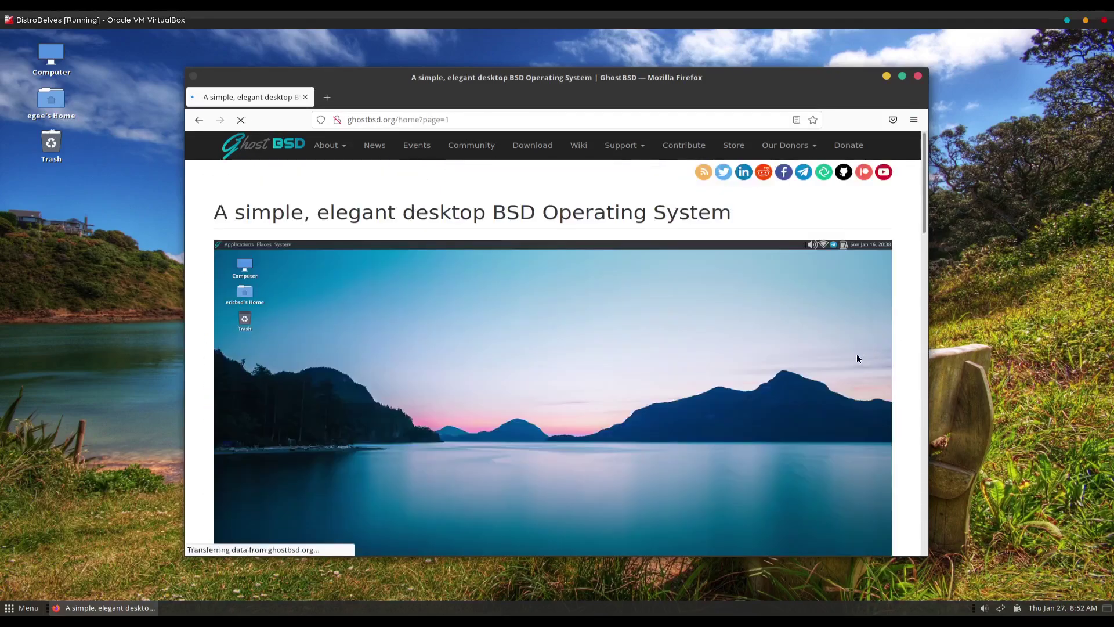
pyautogui.scroll(-5, 926, 221)
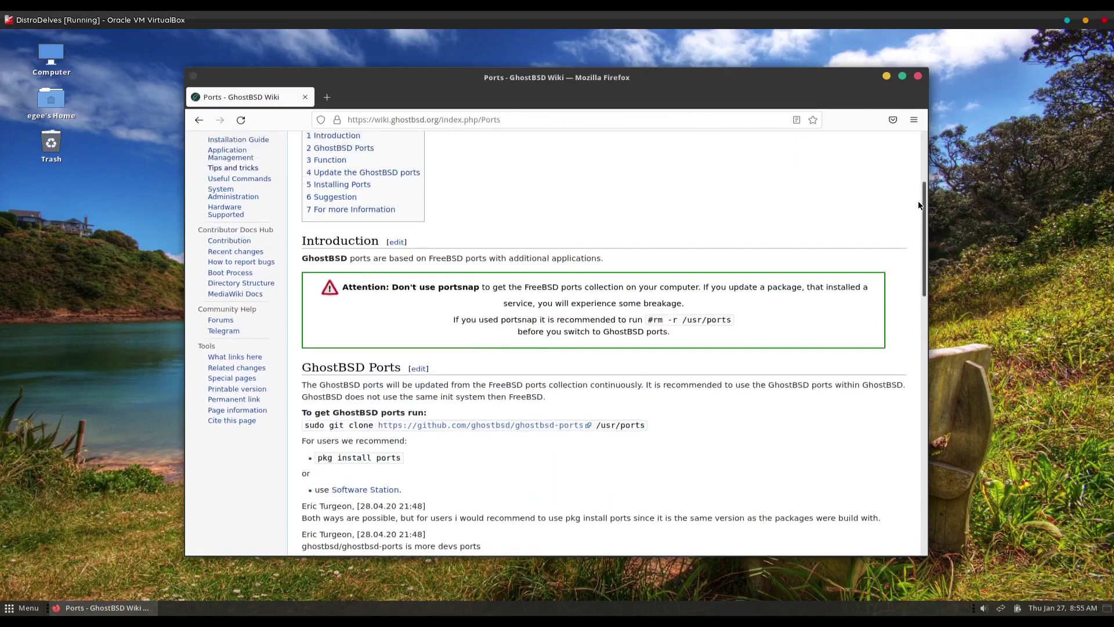
# Step: Open the Useful Commands page of the GhostBSD wiki from the Ports article and look through it
pyautogui.scroll(2, 918, 205)
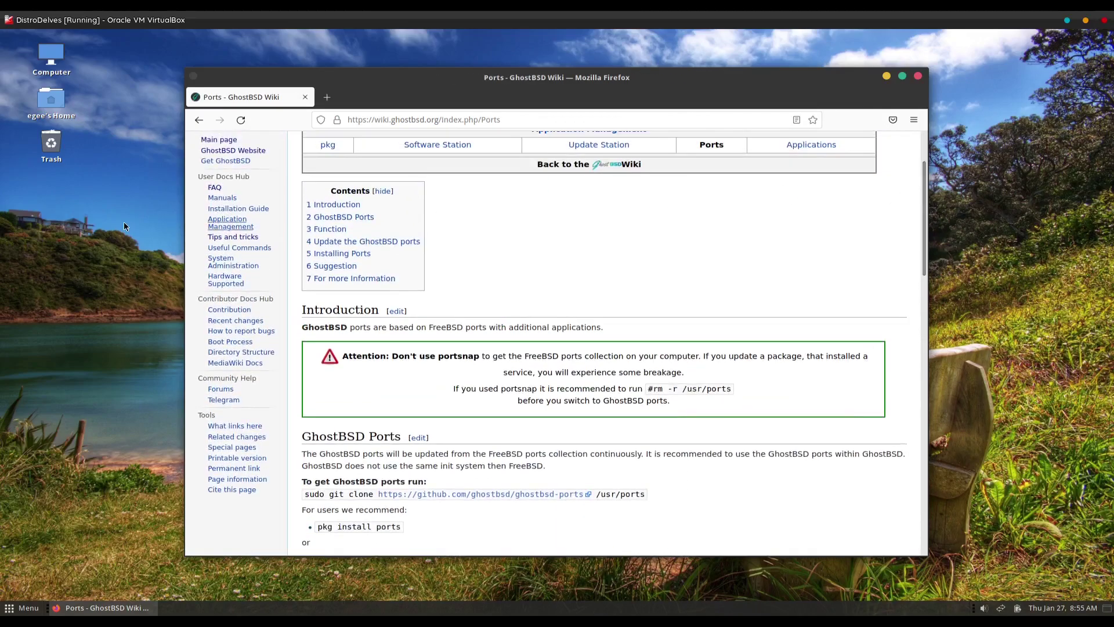
pyautogui.click(253, 248)
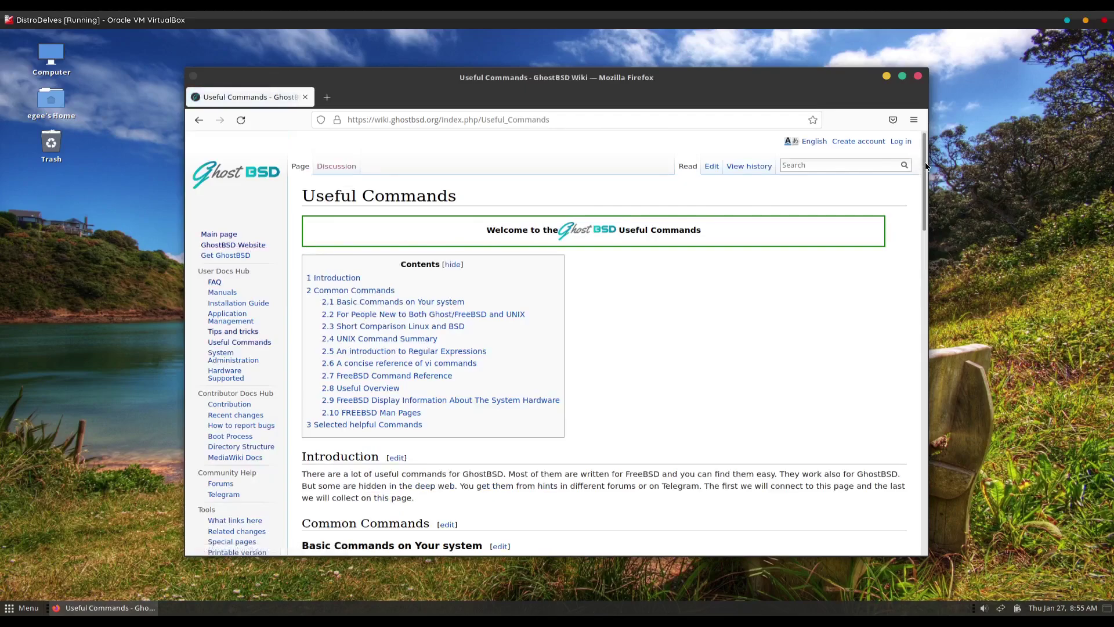
pyautogui.moveTo(926, 167); pyautogui.dragTo(927, 247)
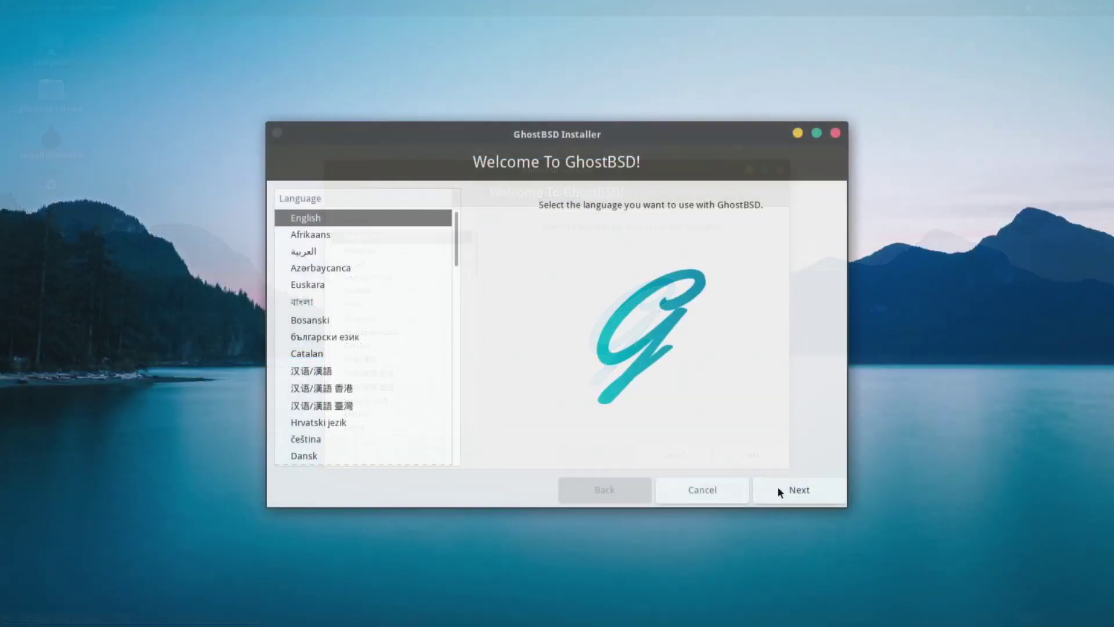
# Step: Proceed through the GhostBSD installer with English, the English (US) keyboard layout and full disk configuration
pyautogui.click(734, 455)
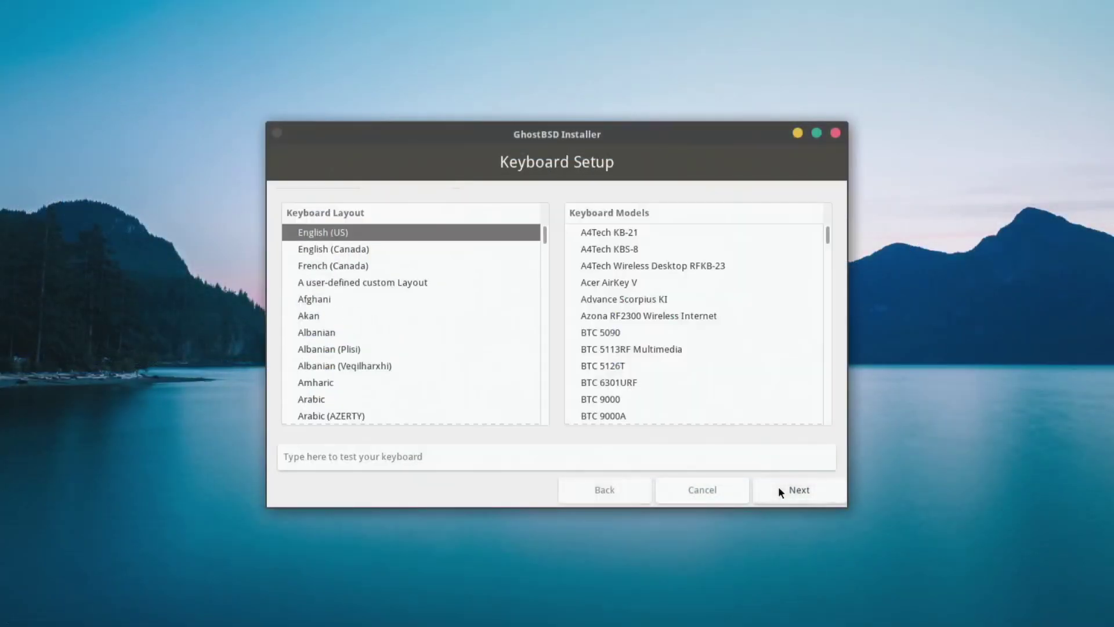
pyautogui.click(734, 455)
pyautogui.click(778, 486)
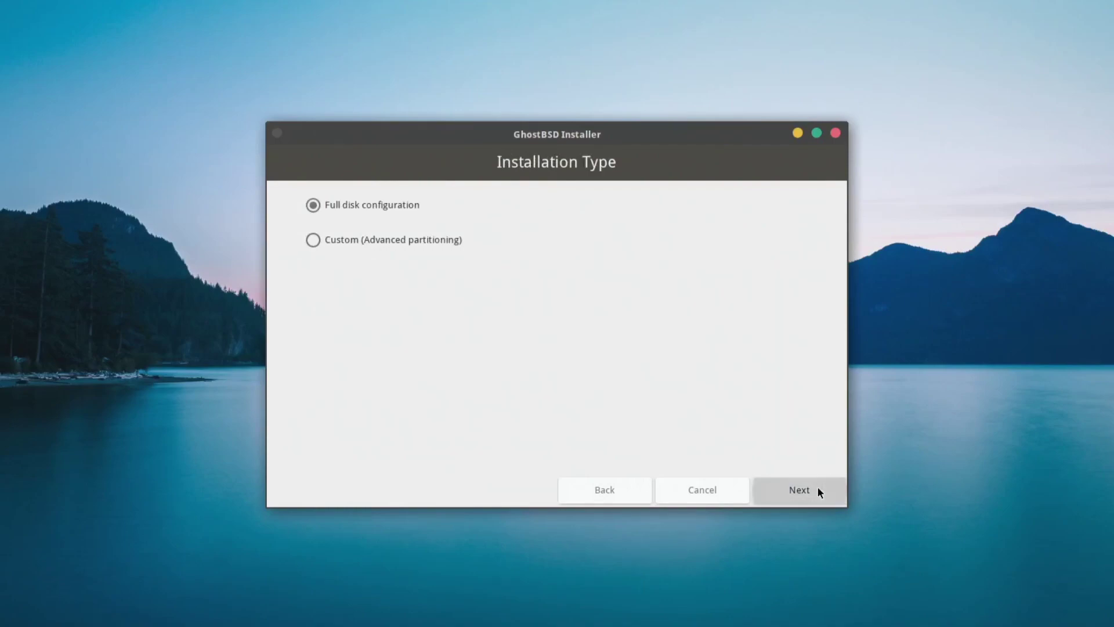
pyautogui.click(818, 489)
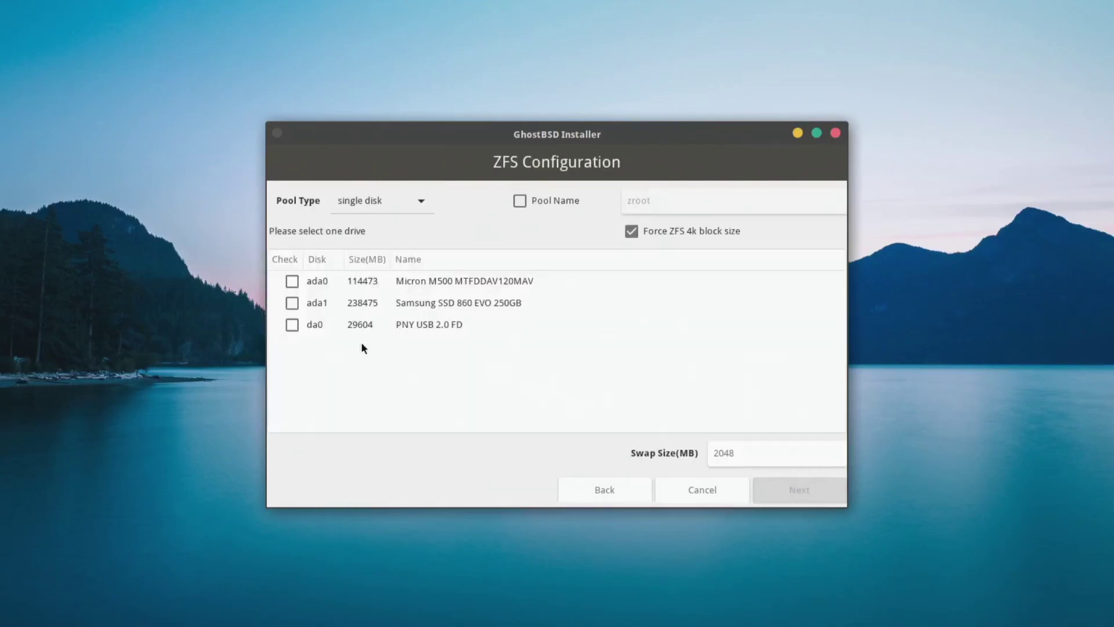
# Step: Select the ada0 Micron M500 drive for the single-disk ZFS pool and start the installation with the filled-in user setup
pyautogui.click(291, 280)
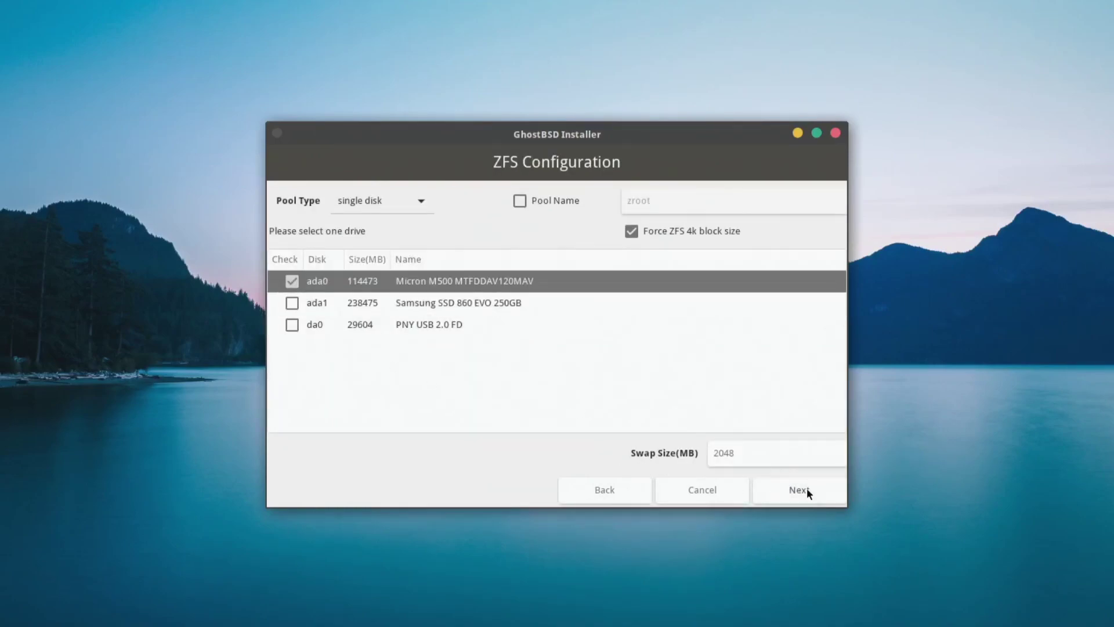
pyautogui.click(807, 492)
pyautogui.click(808, 493)
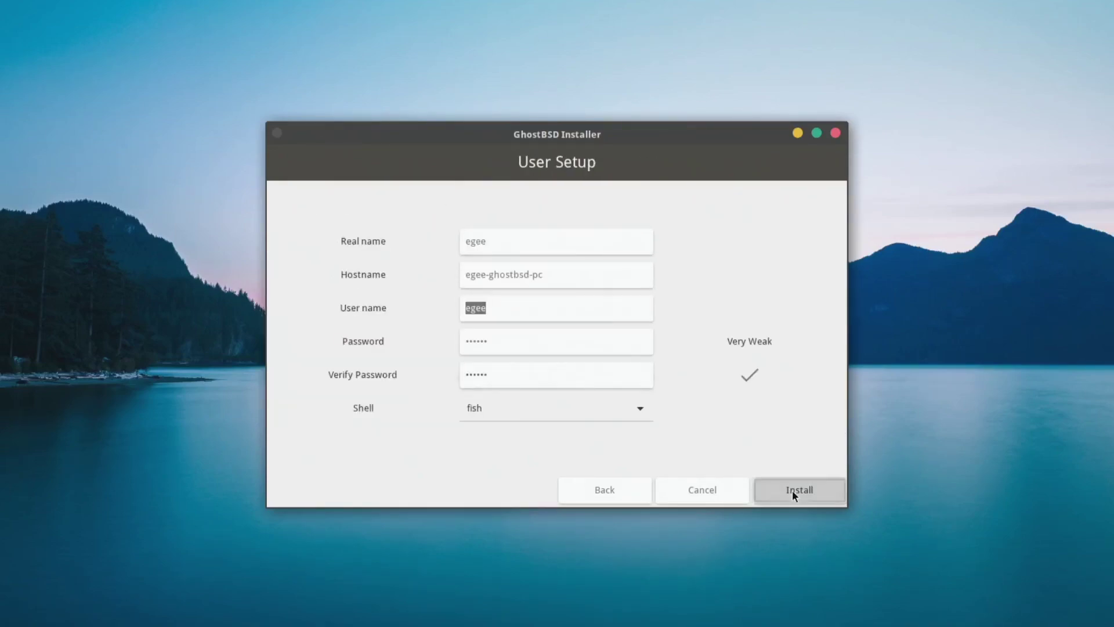
pyautogui.click(793, 493)
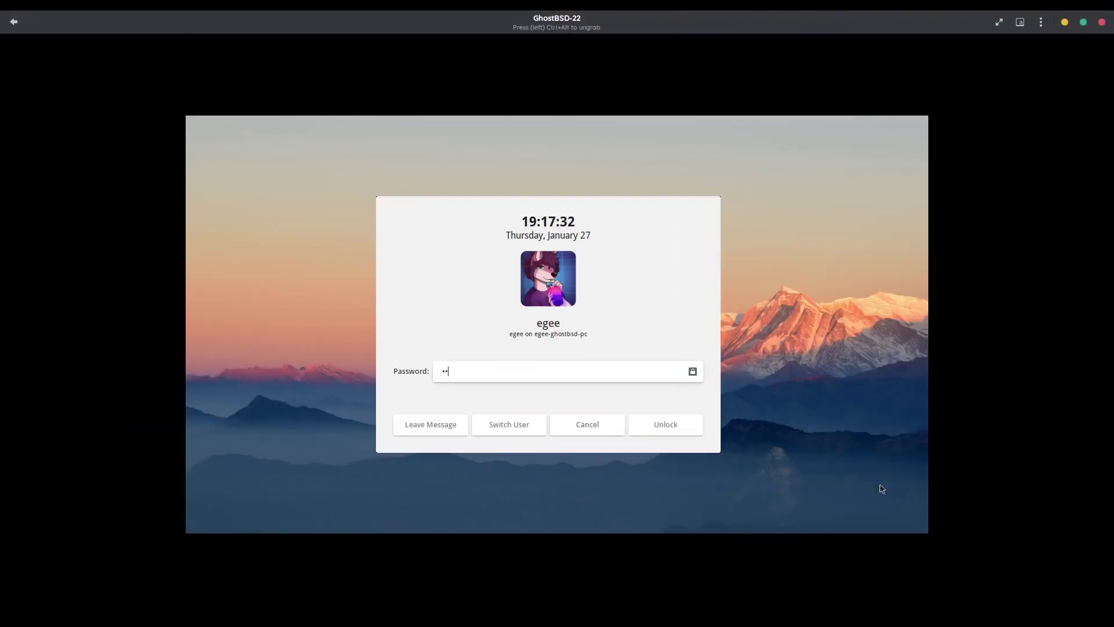
# Step: Unlock the GhostBSD desktop session with the account password
pyautogui.write('******')
pyautogui.press('Return')
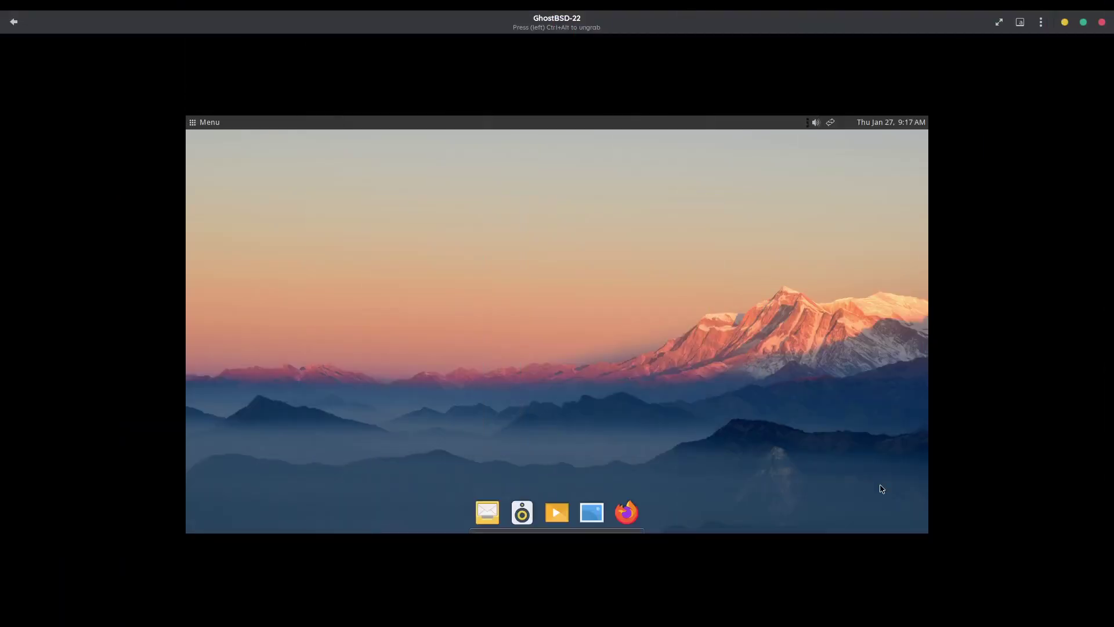
# Step: Launch VLC media player, then hide and restore its window from the system tray
pyautogui.click(557, 512)
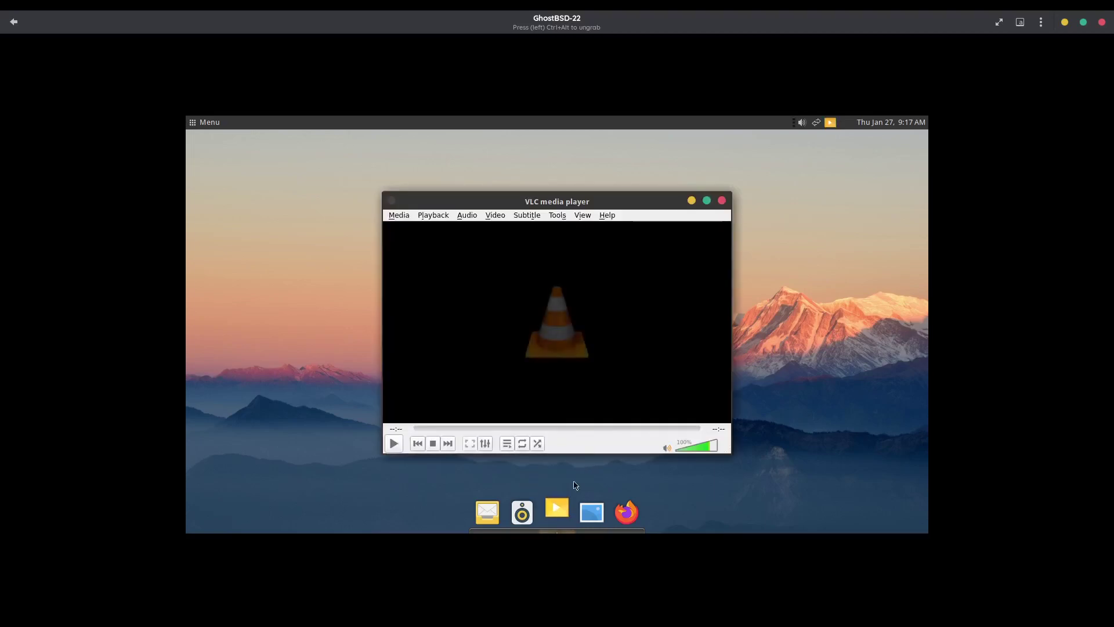
pyautogui.click(829, 123)
pyautogui.click(830, 123)
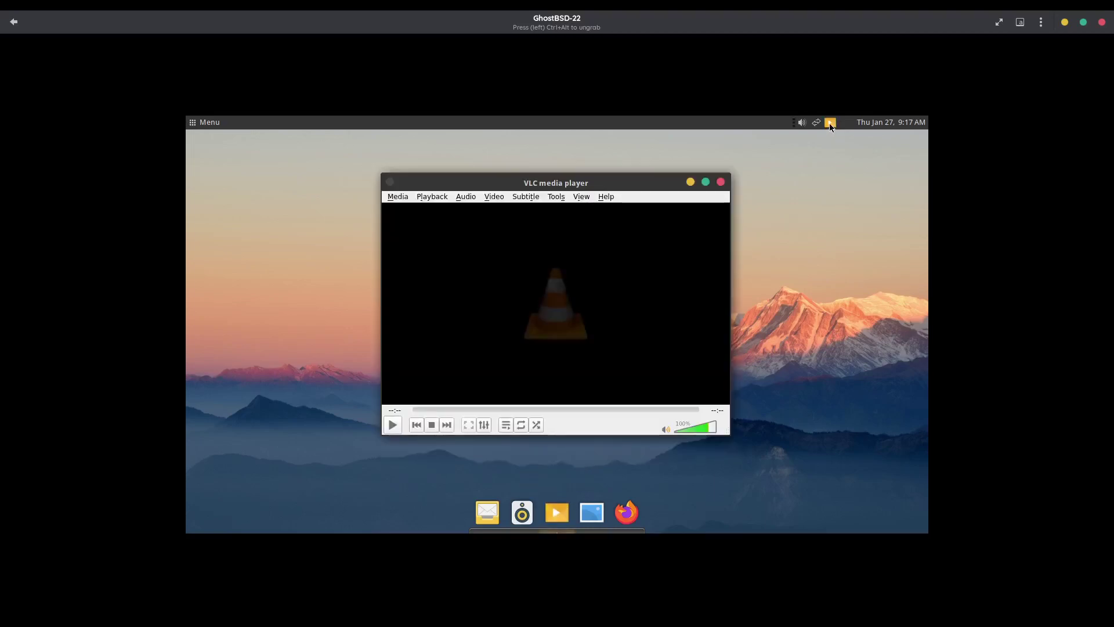
# Step: Bring up the calendar from the clock, then maximize and restore the VLC window
pyautogui.click(856, 124)
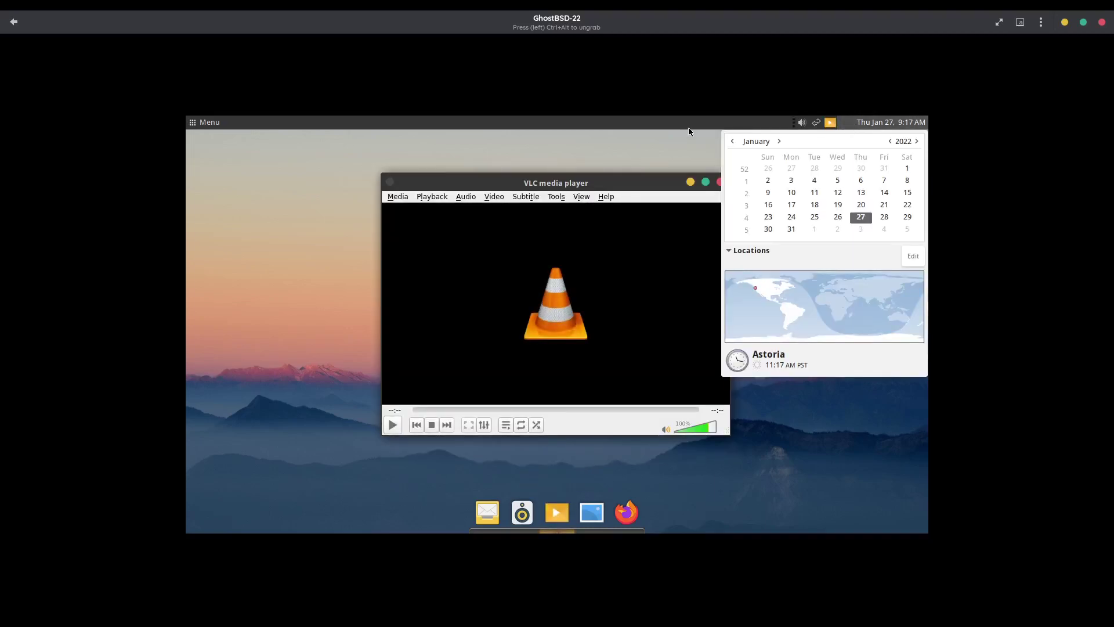
pyautogui.doubleClick(622, 186)
pyautogui.doubleClick(624, 134)
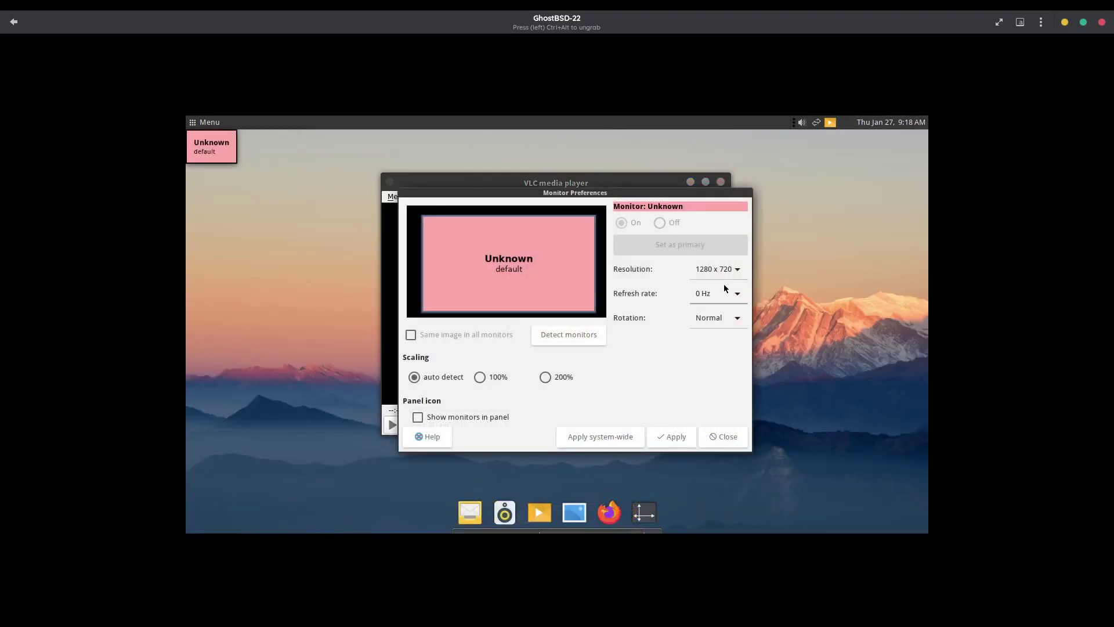
# Step: Set the monitor resolution to 1280 x 768, apply and keep the configuration, and bring up the desktop's main menu
pyautogui.click(725, 274)
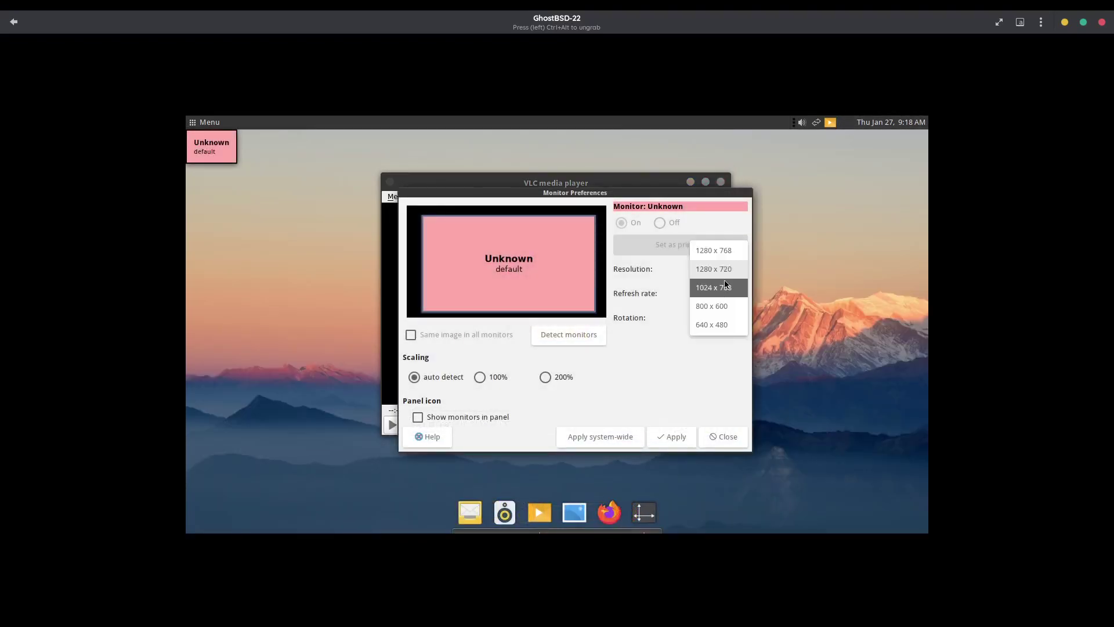
pyautogui.click(728, 251)
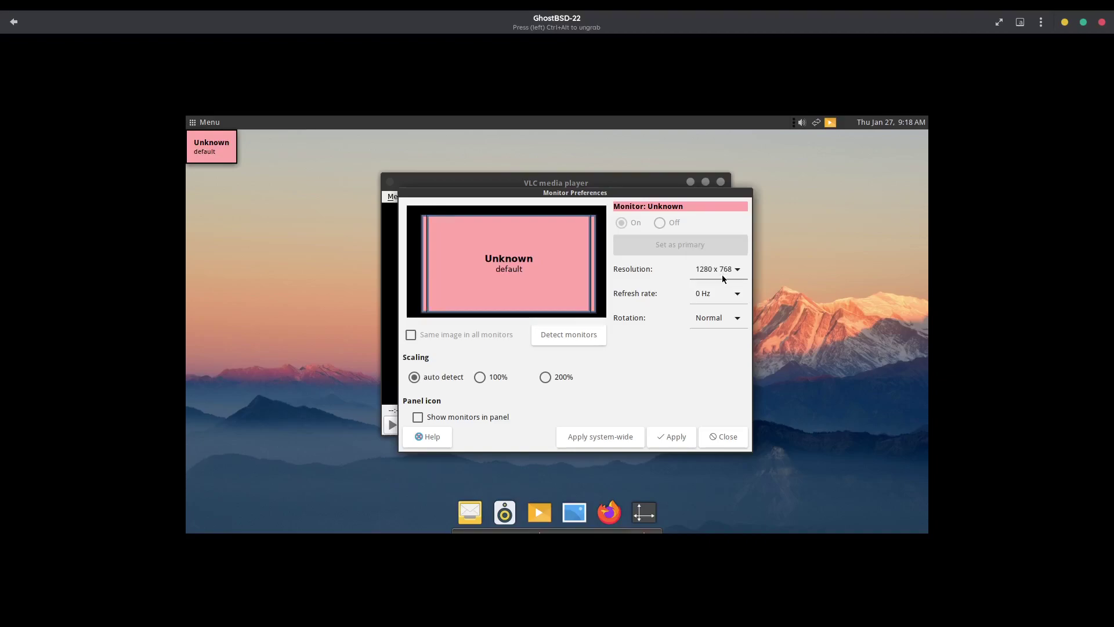
pyautogui.click(672, 437)
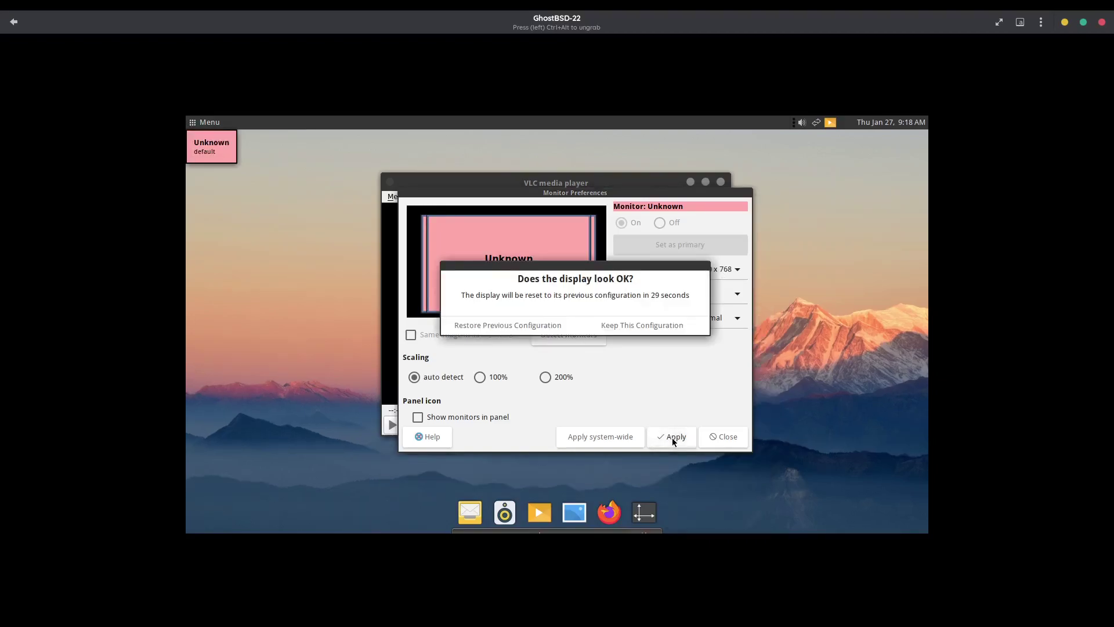
pyautogui.click(639, 324)
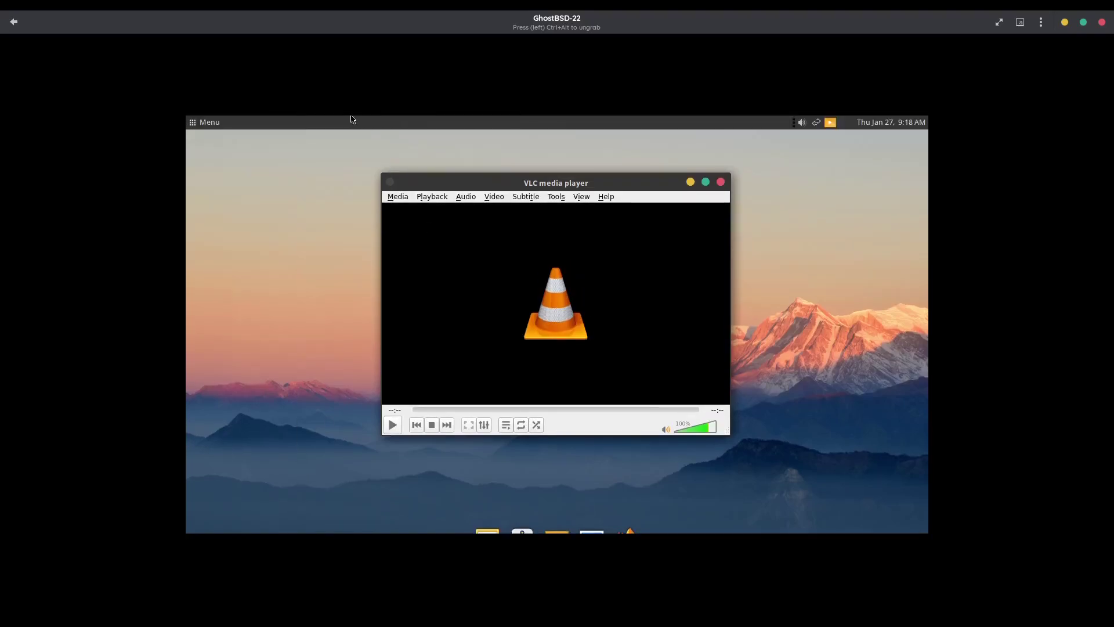
pyautogui.click(219, 124)
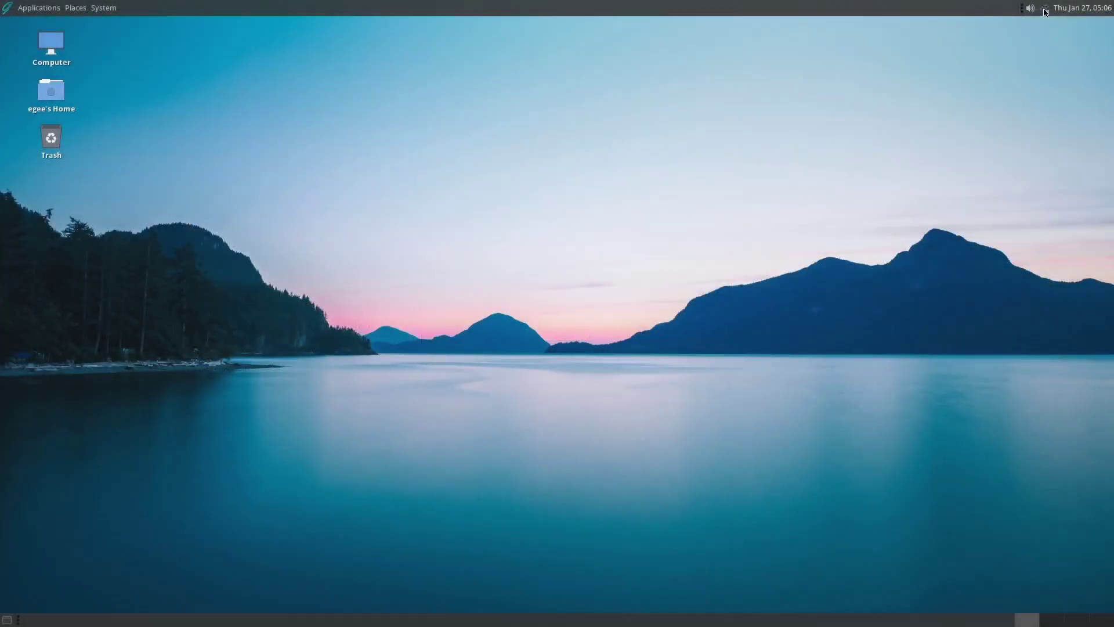
# Step: Check the network status from the tray and query the wireless interface in the terminal with sudo ifconfig
pyautogui.click(1045, 10)
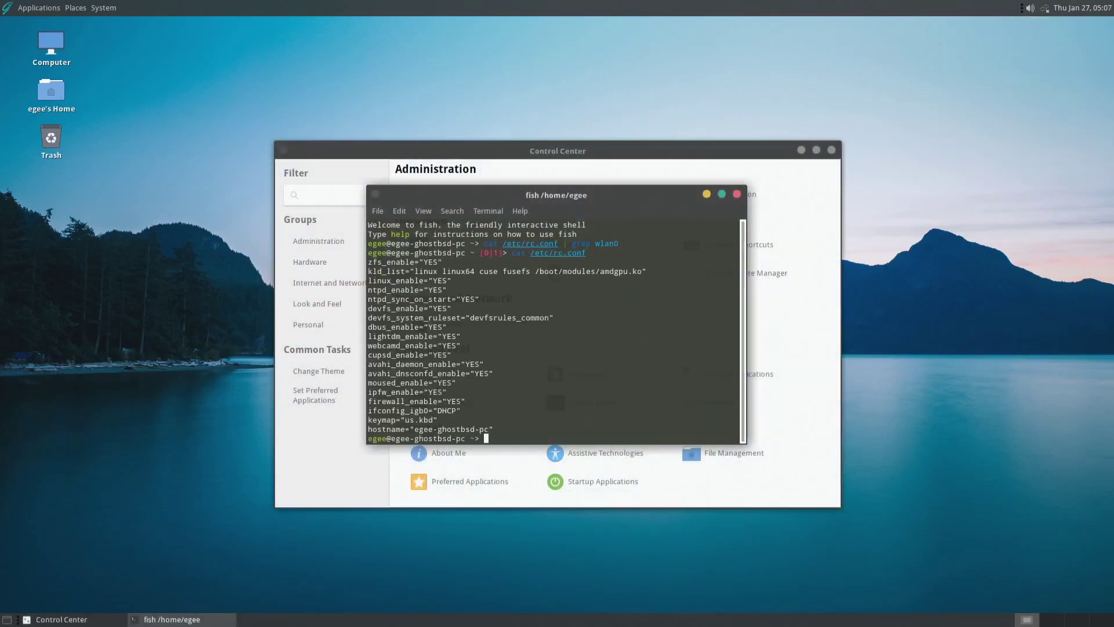
pyautogui.write('sudo ifconfig w')
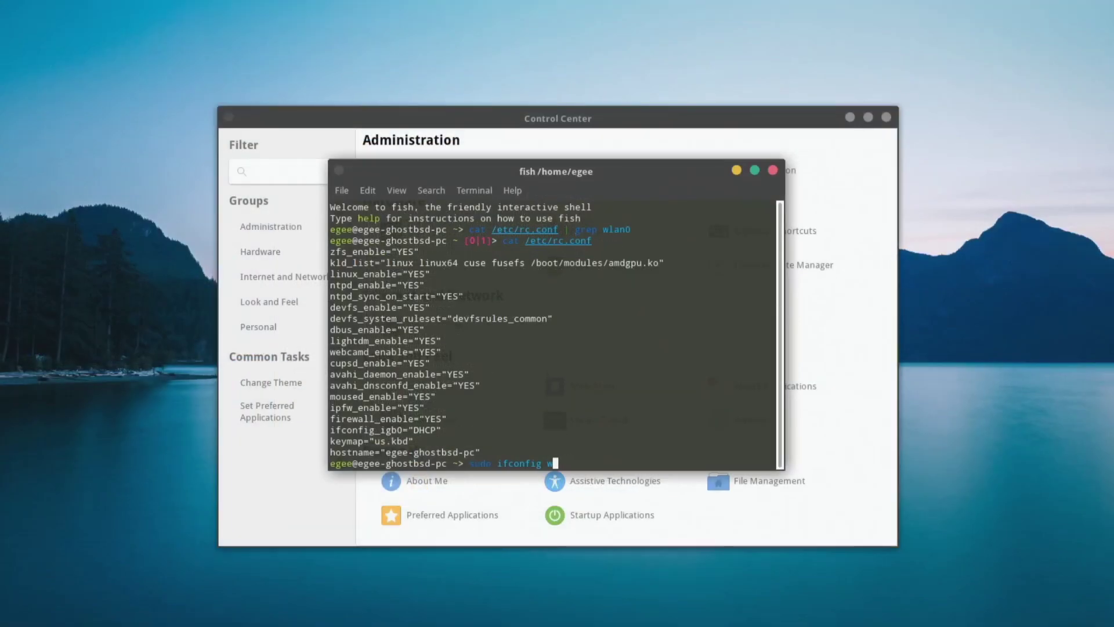
pyautogui.press('Return')
pyautogui.press('Return')
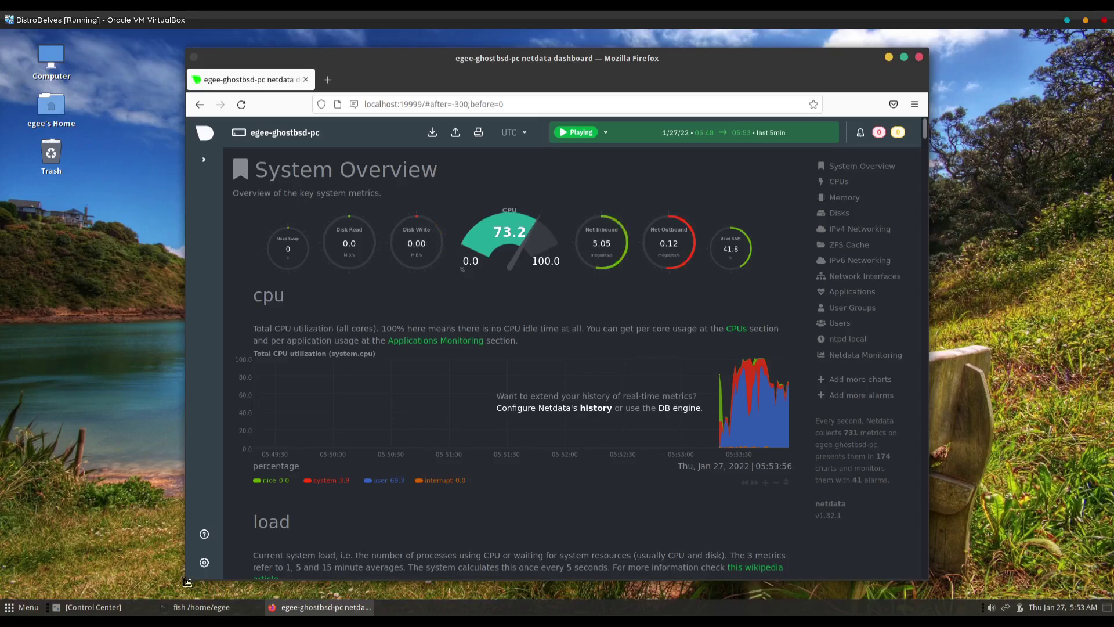
# Step: Bring the fish terminal in front of the netdata dashboard, and move and resize its window
pyautogui.click(202, 607)
pyautogui.moveTo(551, 201); pyautogui.dragTo(699, 90)
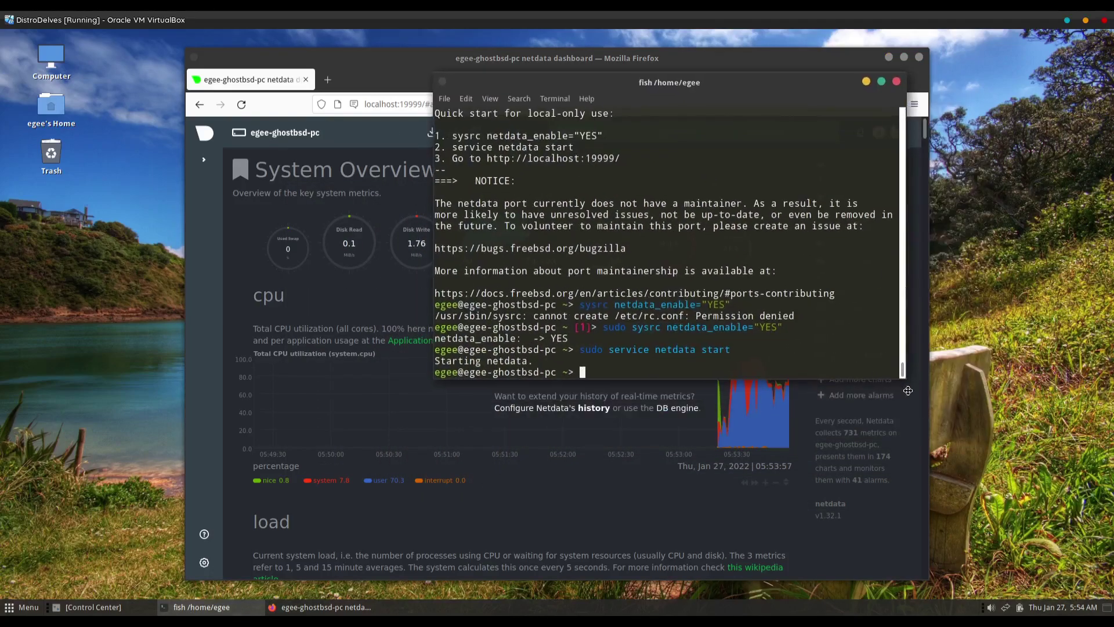
pyautogui.moveTo(908, 390); pyautogui.dragTo(884, 326)
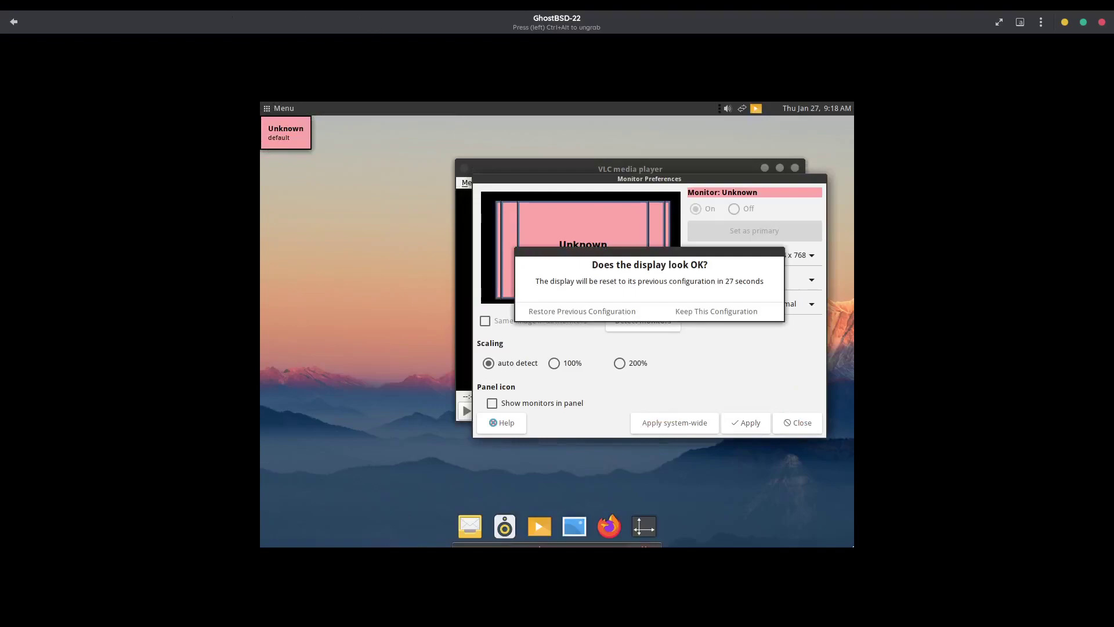
# Step: Return to the Boxes machine list and reopen the GhostBSD-22 virtual machine
pyautogui.click(14, 21)
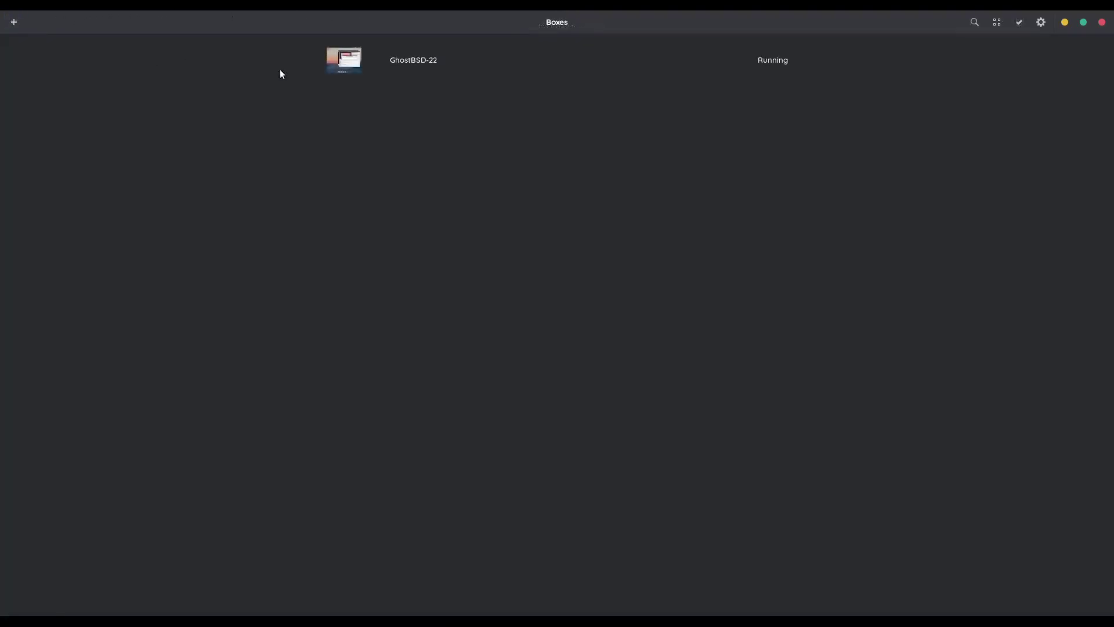
pyautogui.click(472, 72)
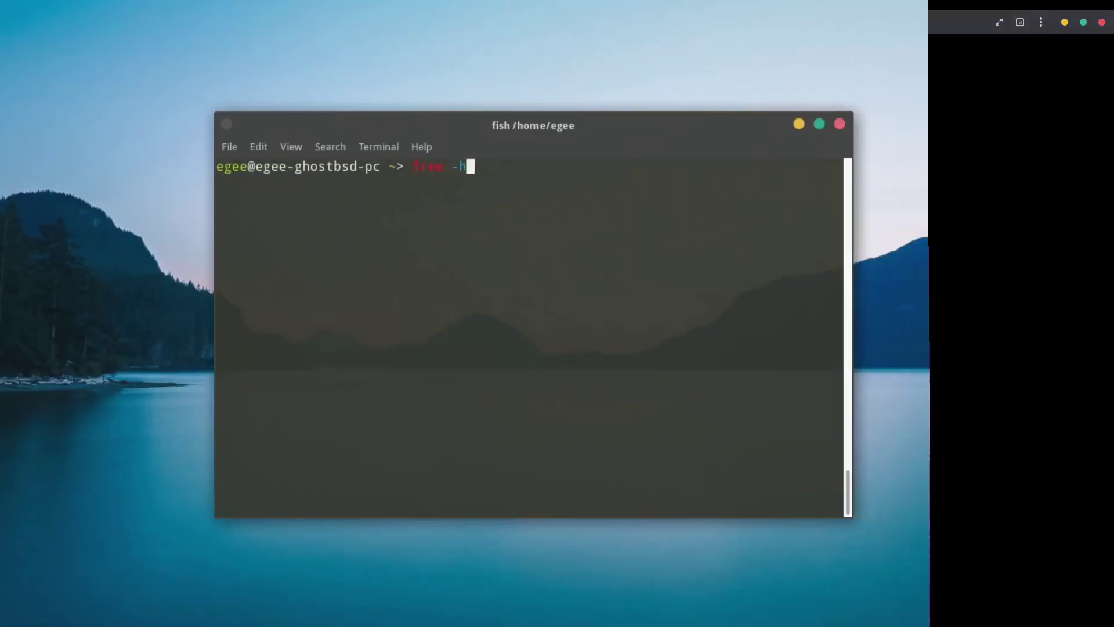
# Step: Try checking memory usage with free -h, and view the running processes with top
pyautogui.press('Return')
pyautogui.write('top')
pyautogui.press('Return')
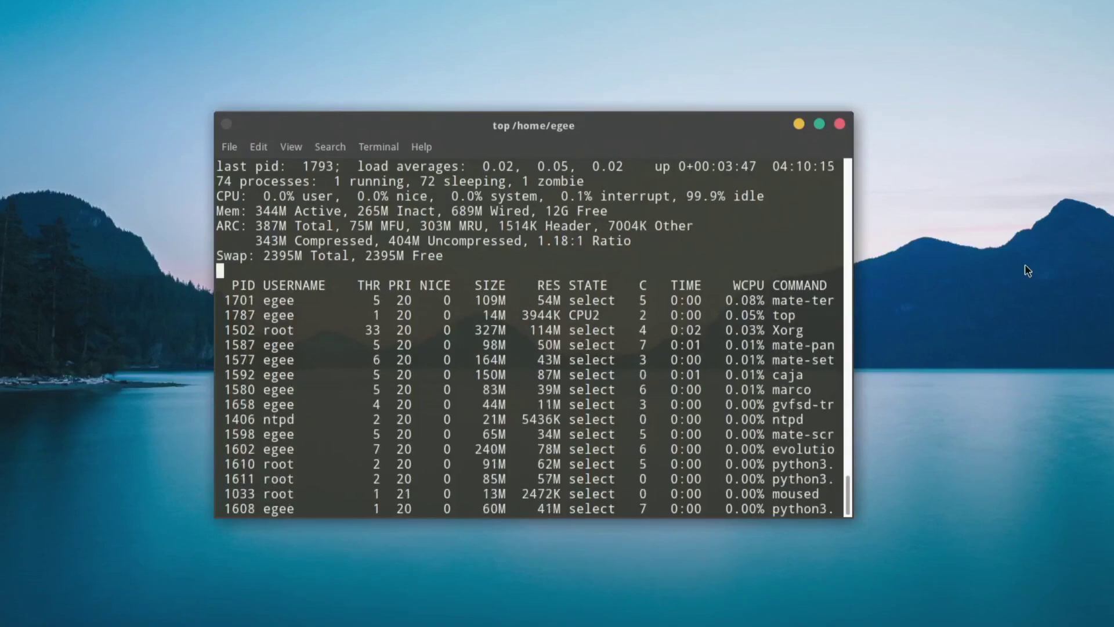
# Step: Quit top, try the free command, and look up its manual page with man free
pyautogui.write('qfree')
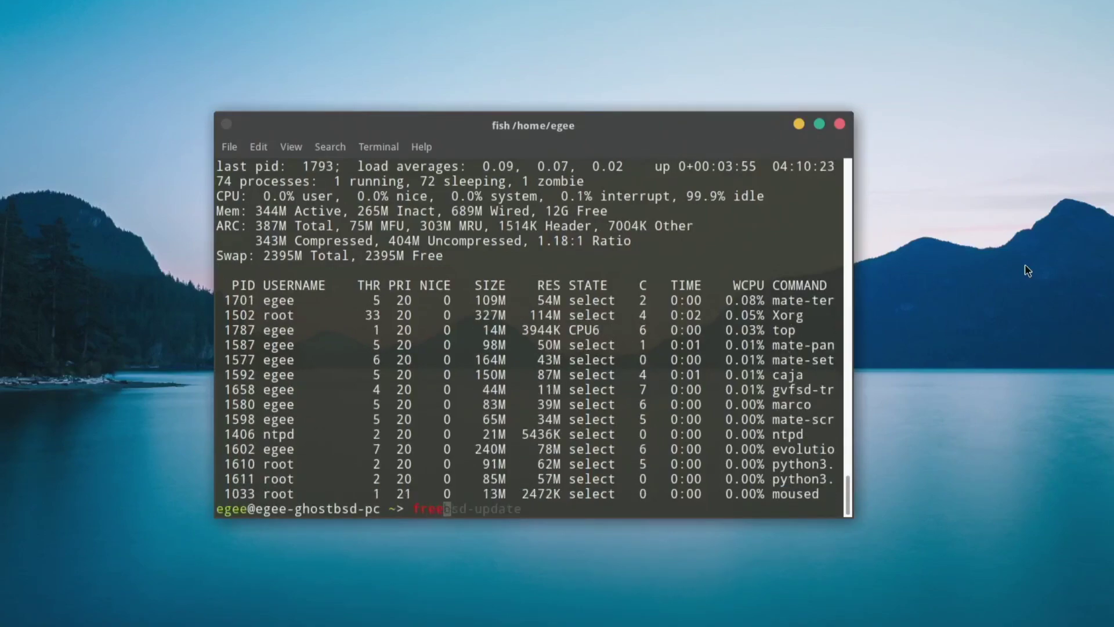
pyautogui.press('Return')
pyautogui.write('man free')
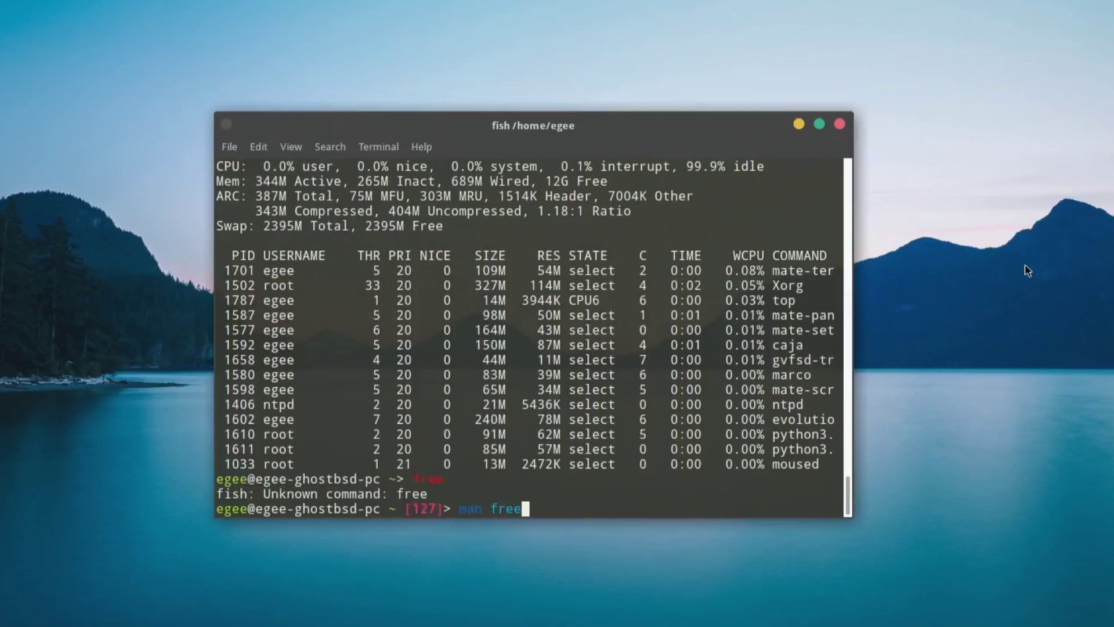
pyautogui.press('Return')
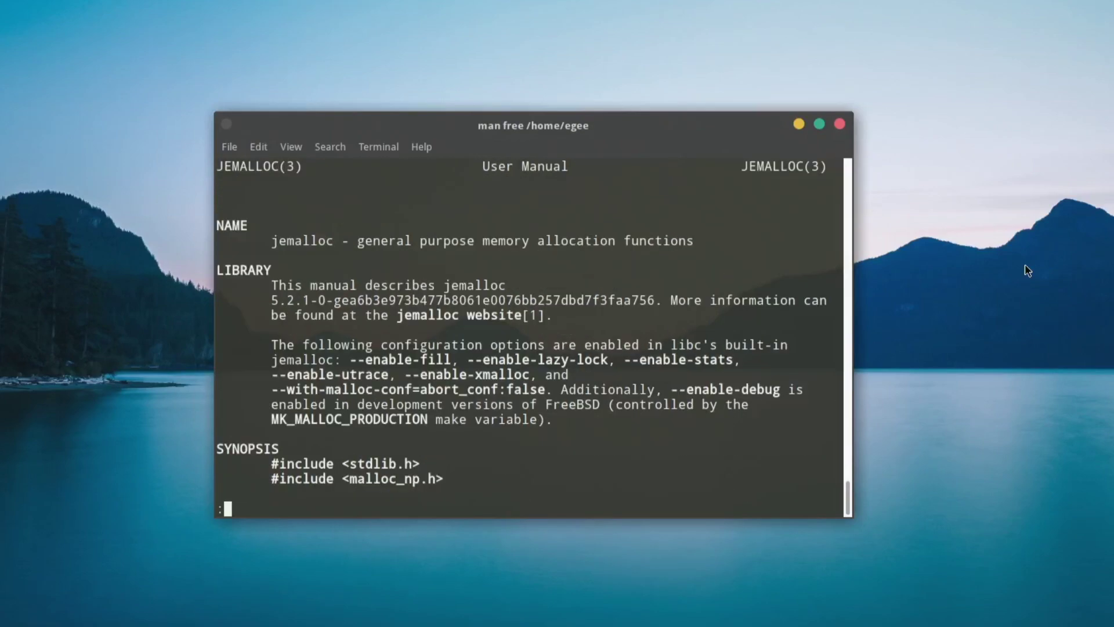
pyautogui.write('q')
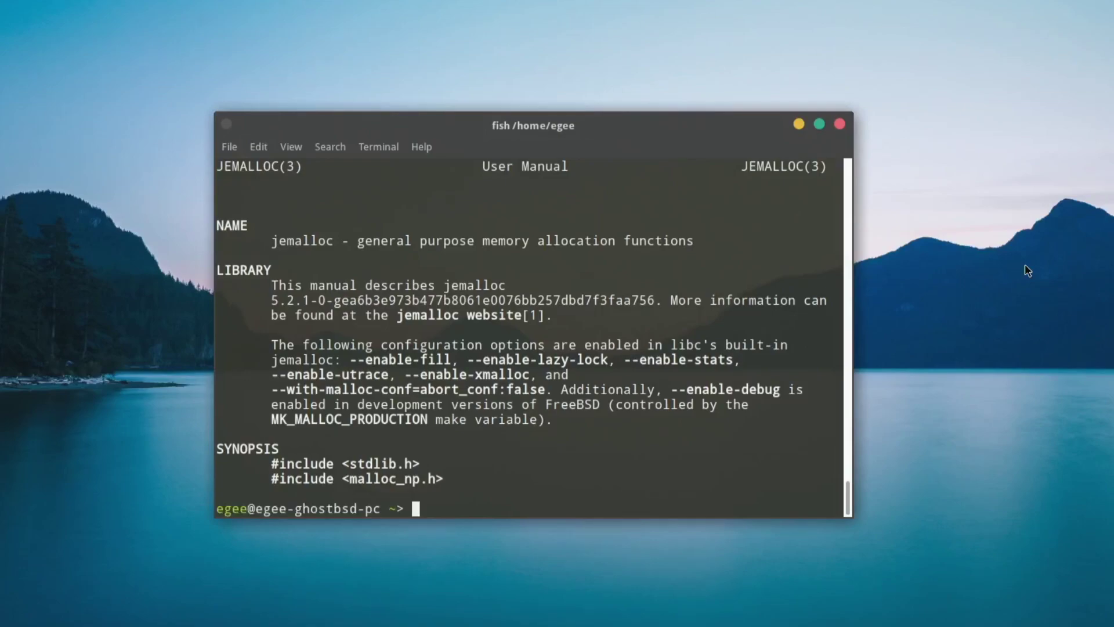
# Step: Test the commands ip addr, shuf and yes in the terminal, and show the system information with neofetch
pyautogui.write('ip addr')
pyautogui.press('Return')
pyautogui.write('shuf')
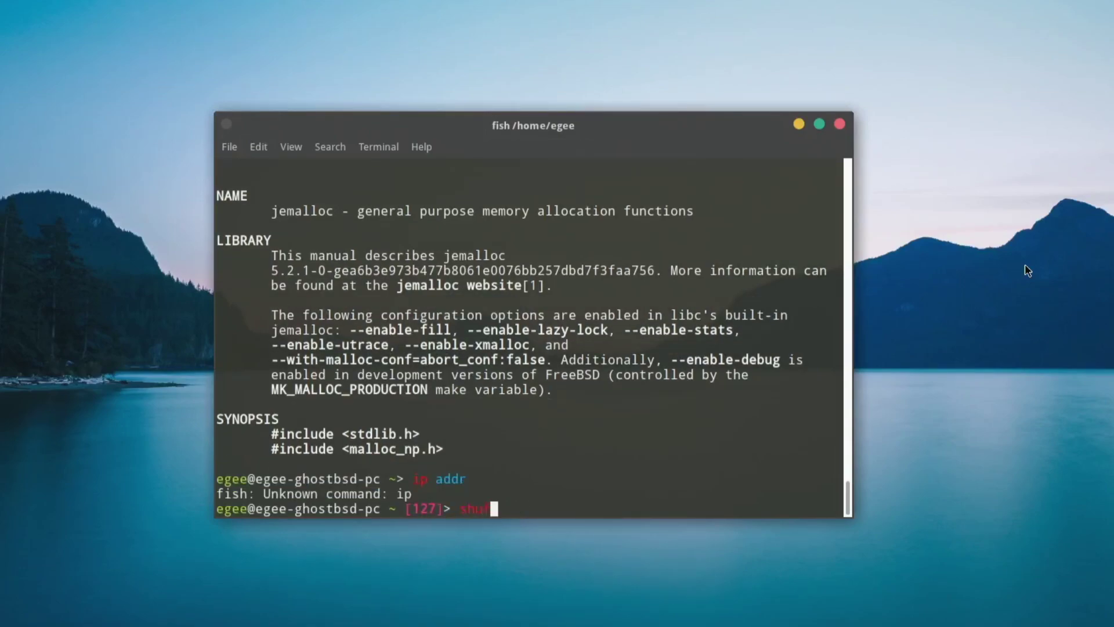
pyautogui.press('Return')
pyautogui.write('yes')
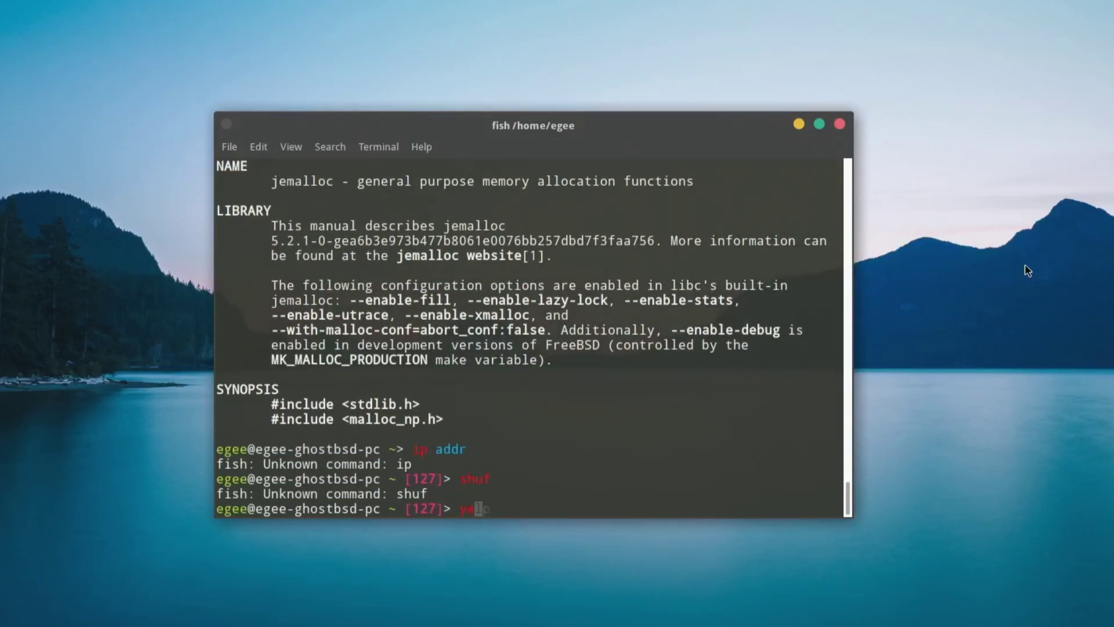
pyautogui.press('Return')
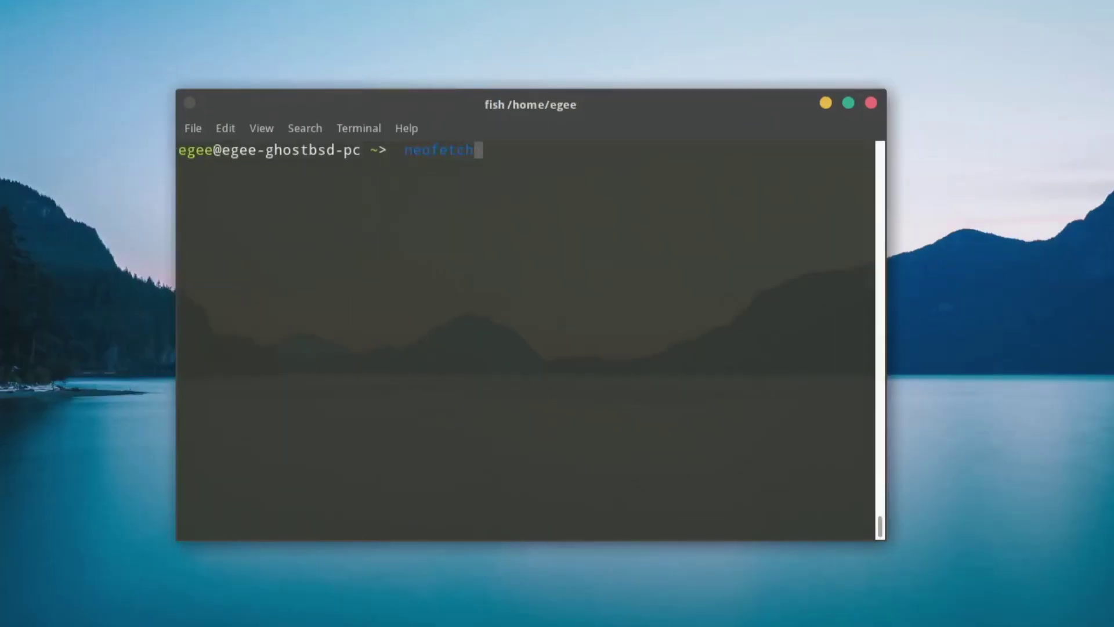
pyautogui.press('Return')
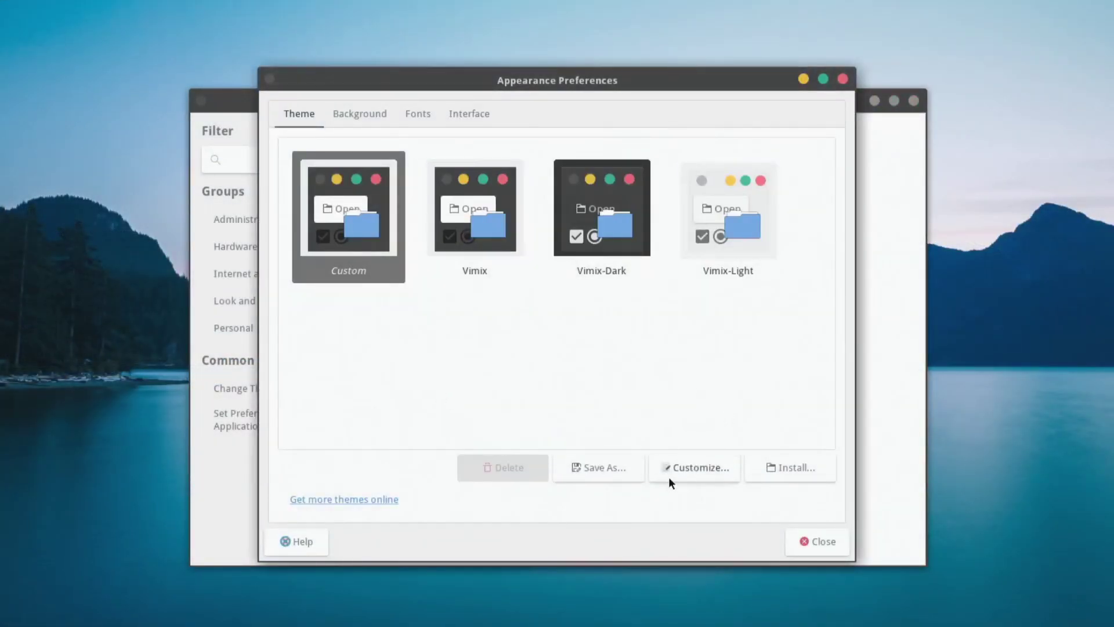
# Step: Open the theme customization, try the Raleigh controls and switch them back to Vimix
pyautogui.click(668, 476)
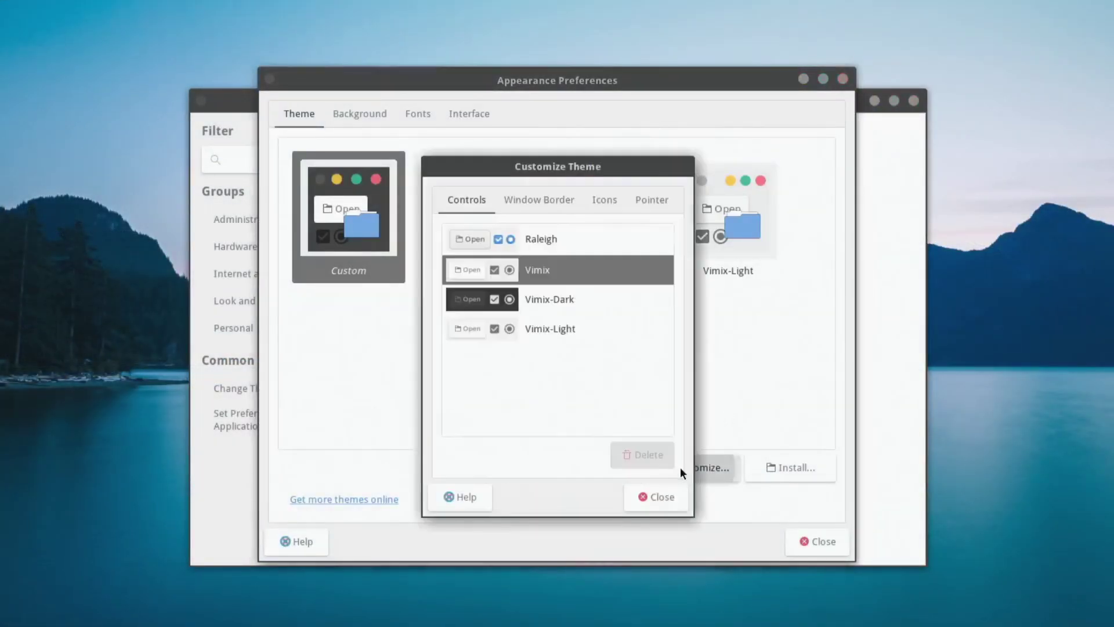
pyautogui.click(594, 243)
pyautogui.click(583, 269)
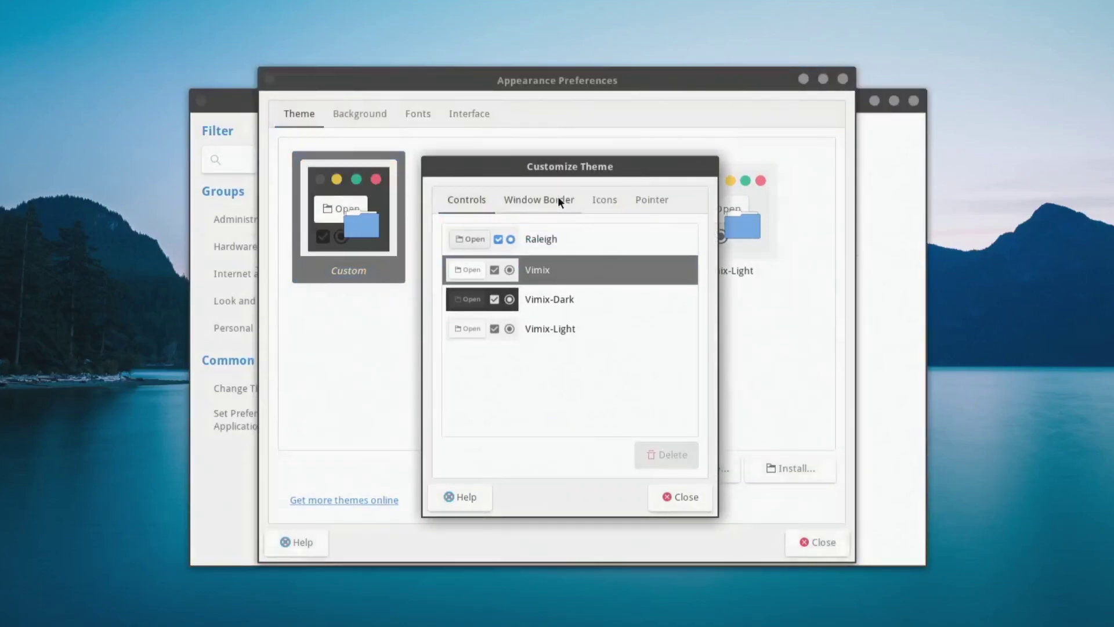
# Step: Try the WinMe window border in the custom theme and switch it back to Vimix
pyautogui.click(558, 198)
pyautogui.click(570, 419)
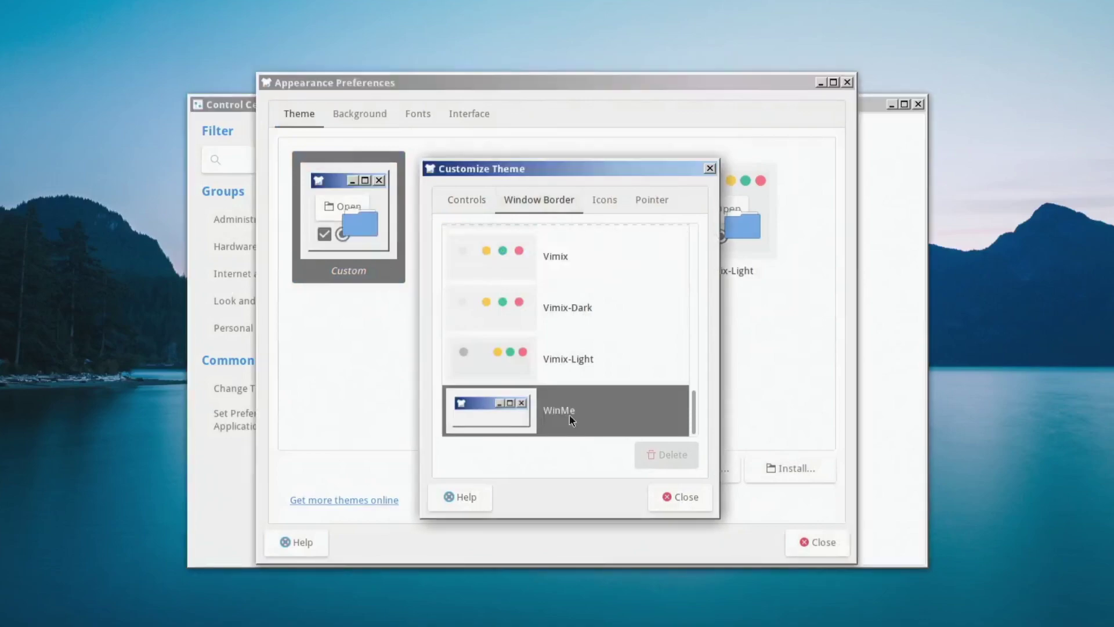
pyautogui.click(586, 257)
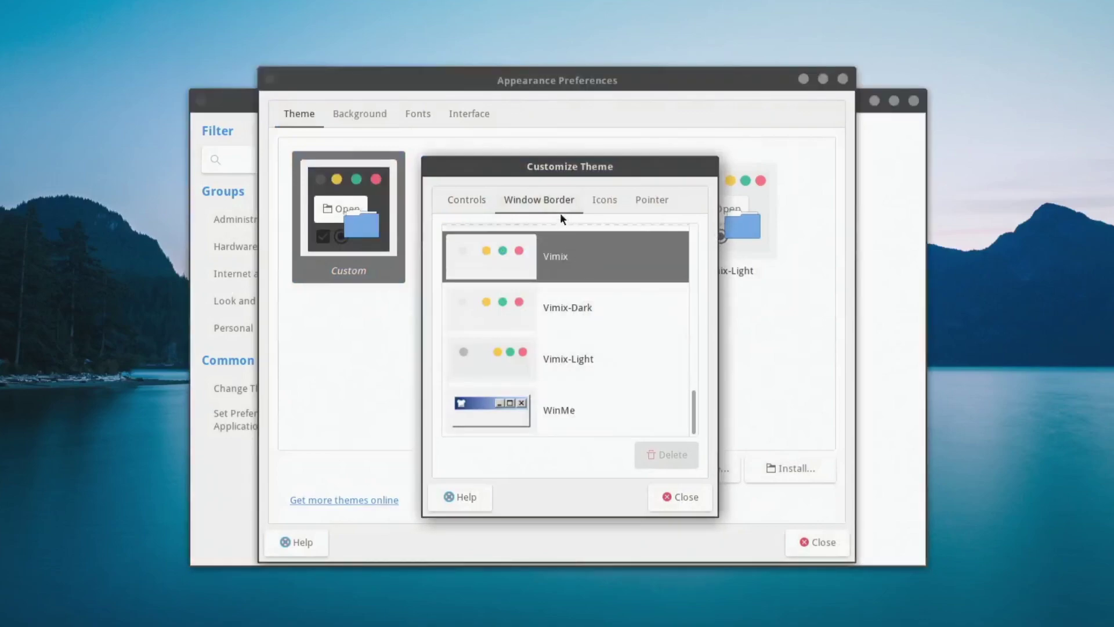
# Step: Look through the available icon themes and the pointer themes in the theme customization
pyautogui.click(597, 198)
pyautogui.scroll(-3, 594, 357)
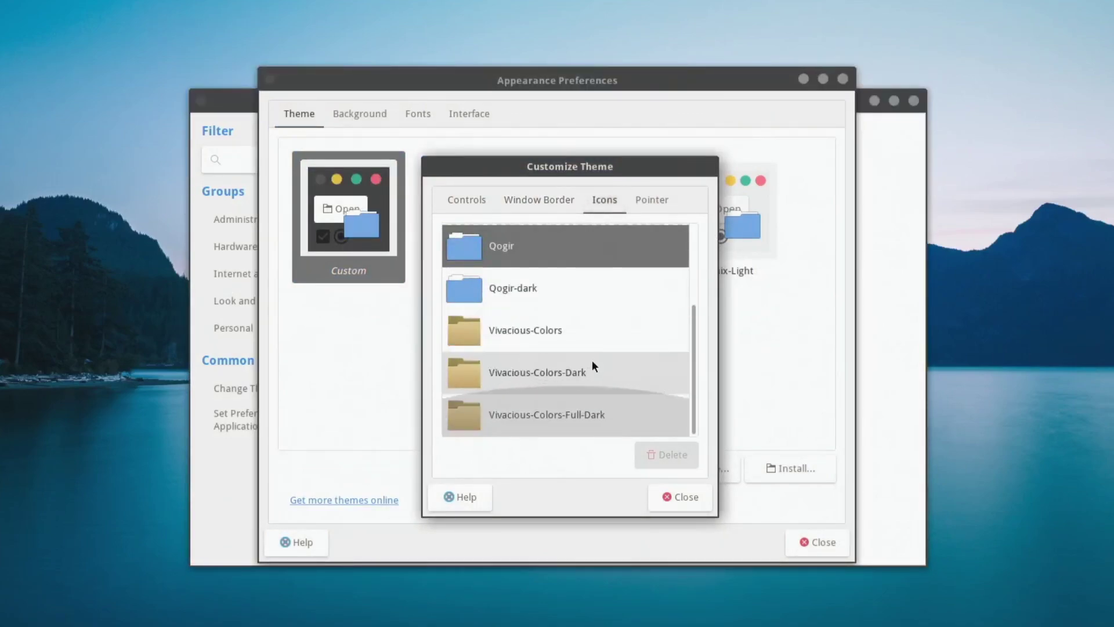
pyautogui.scroll(3, 592, 366)
pyautogui.click(650, 203)
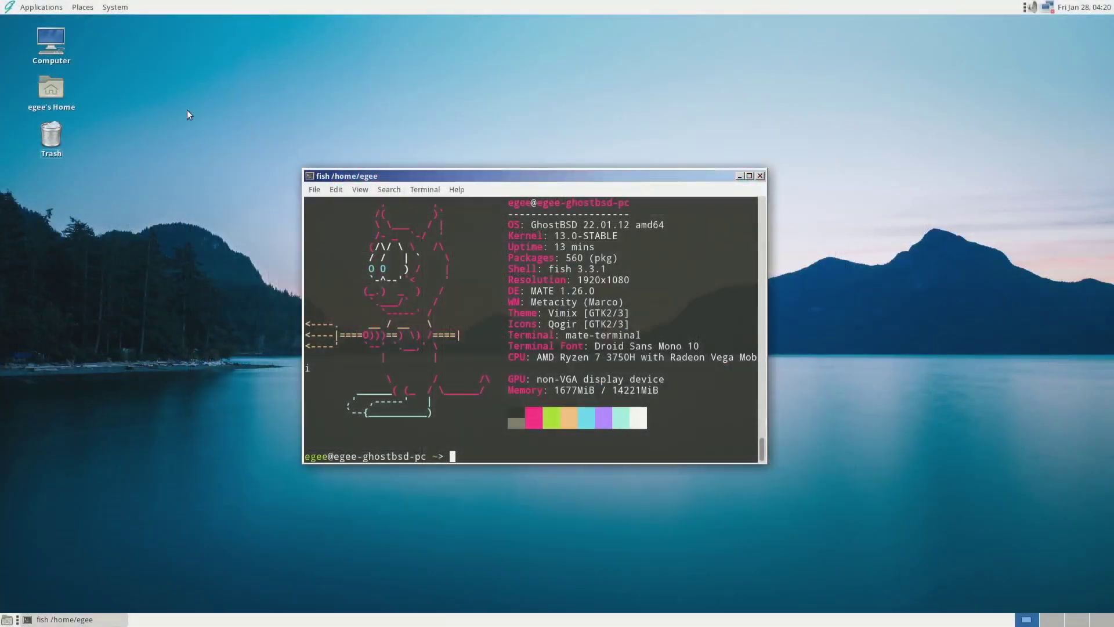
# Step: Launch VLC media player and Rhythmbox from the Sound & Video applications
pyautogui.click(55, 7)
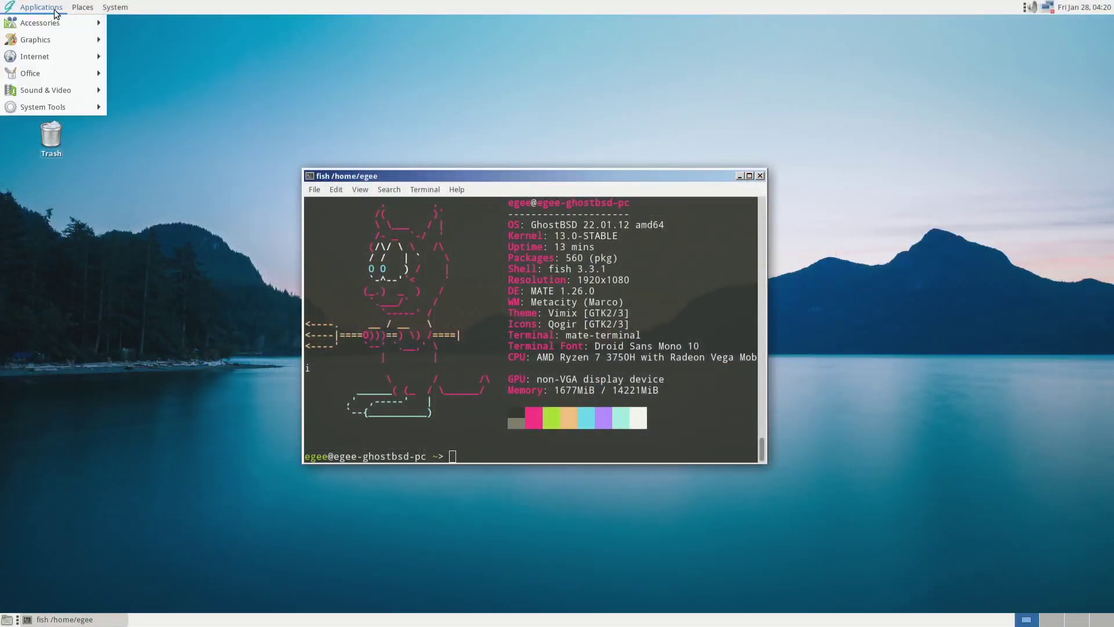
pyautogui.moveTo(60, 92)
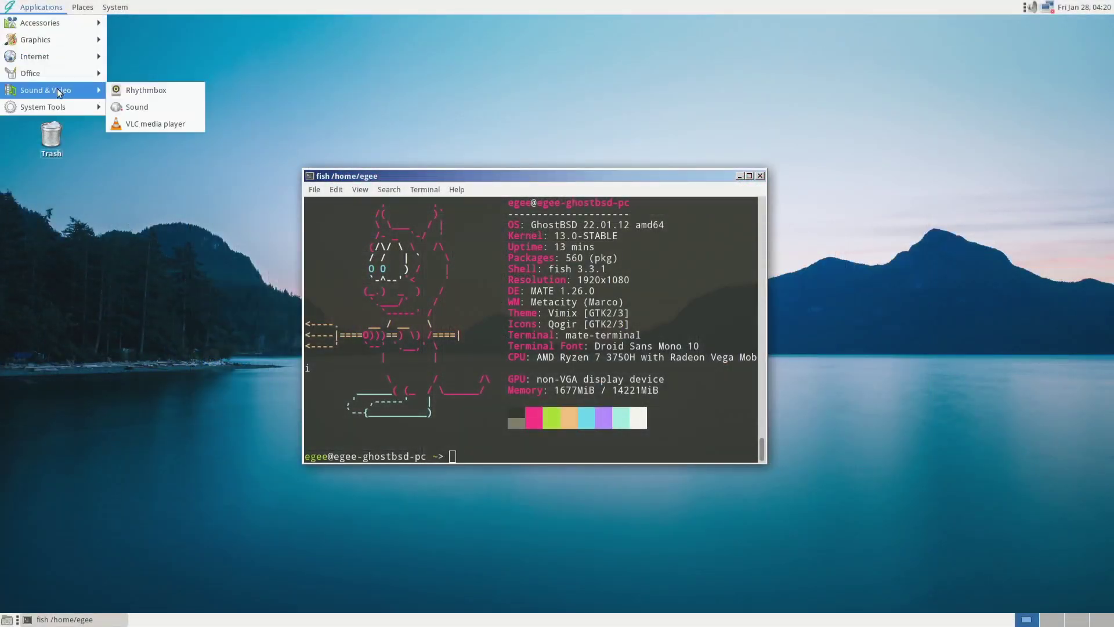
pyautogui.click(138, 123)
pyautogui.click(41, 7)
pyautogui.moveTo(60, 91)
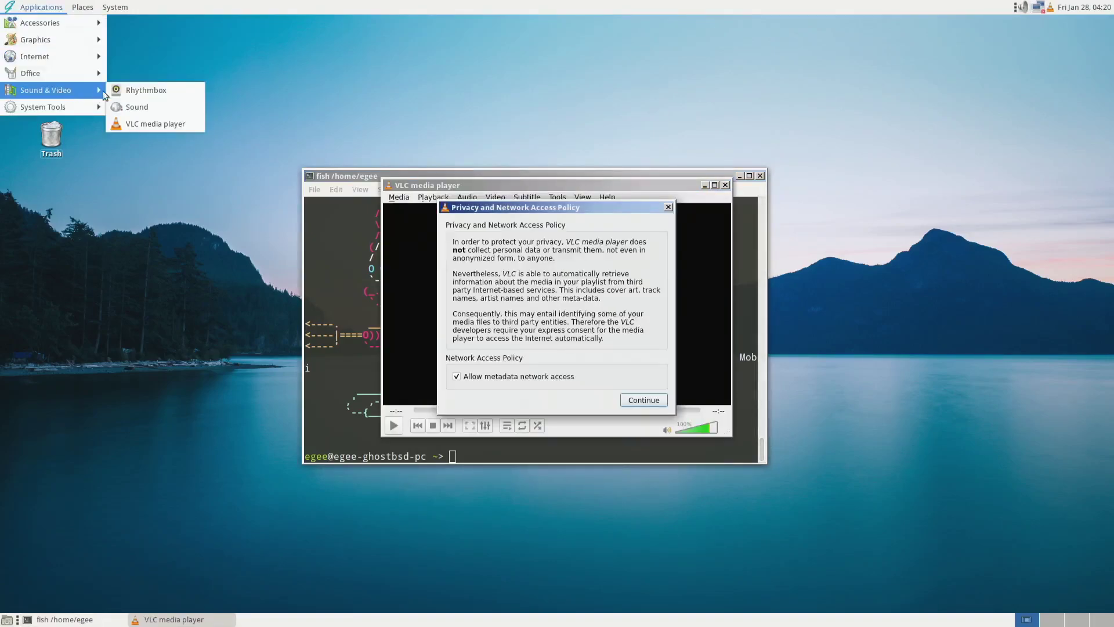
pyautogui.click(134, 92)
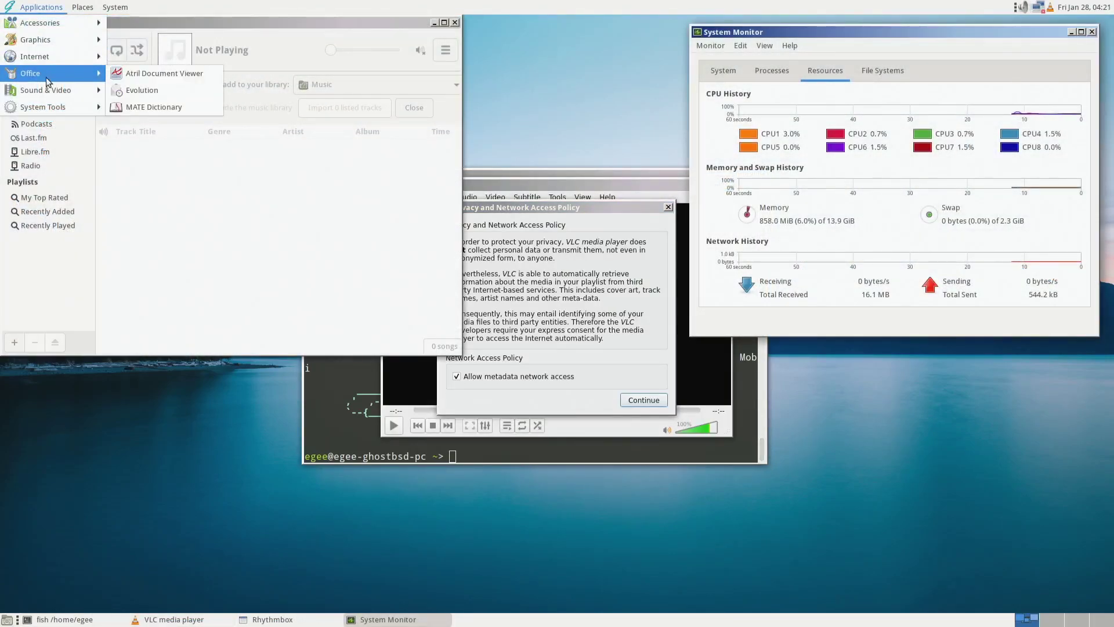
# Step: Launch Evolution, cancel its setup wizard at the Identity page, and accept VLC's privacy and network access policy
pyautogui.click(189, 90)
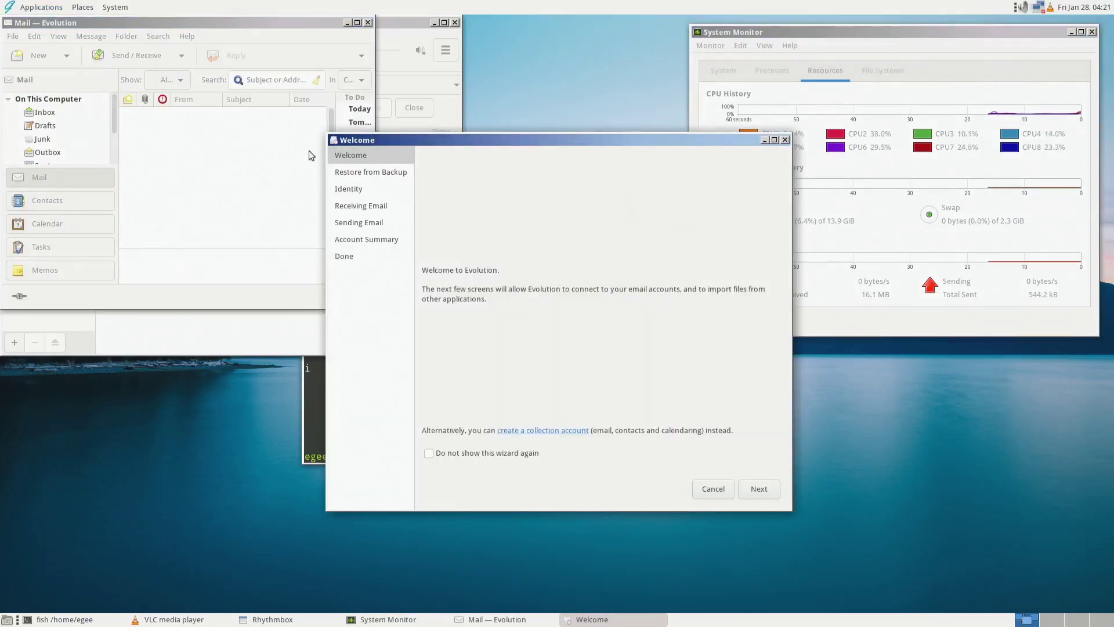
pyautogui.click(759, 489)
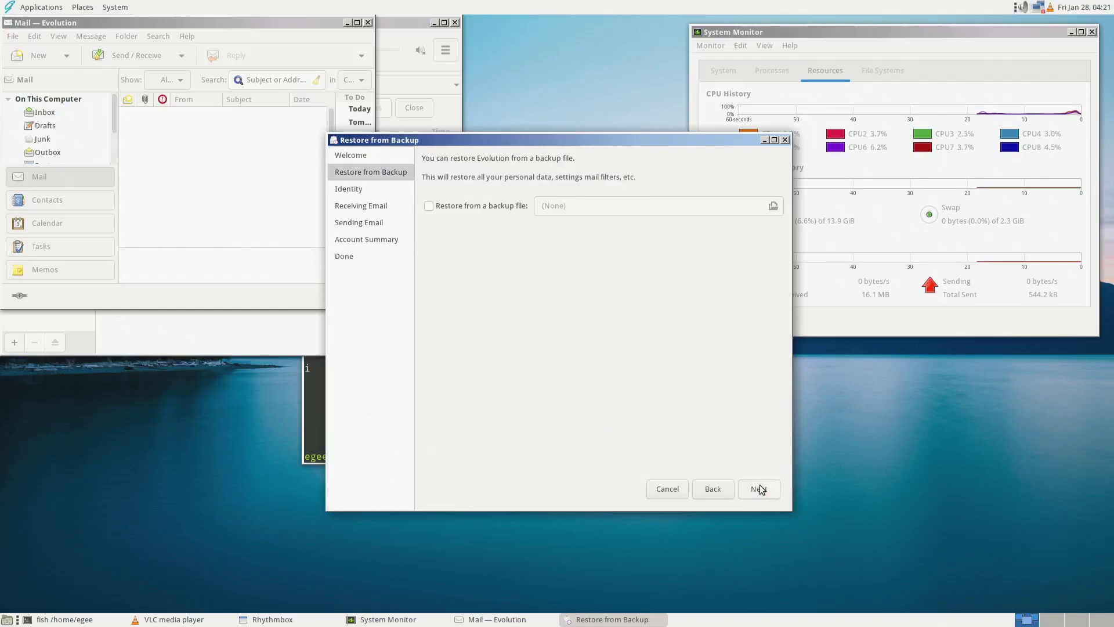
pyautogui.click(759, 490)
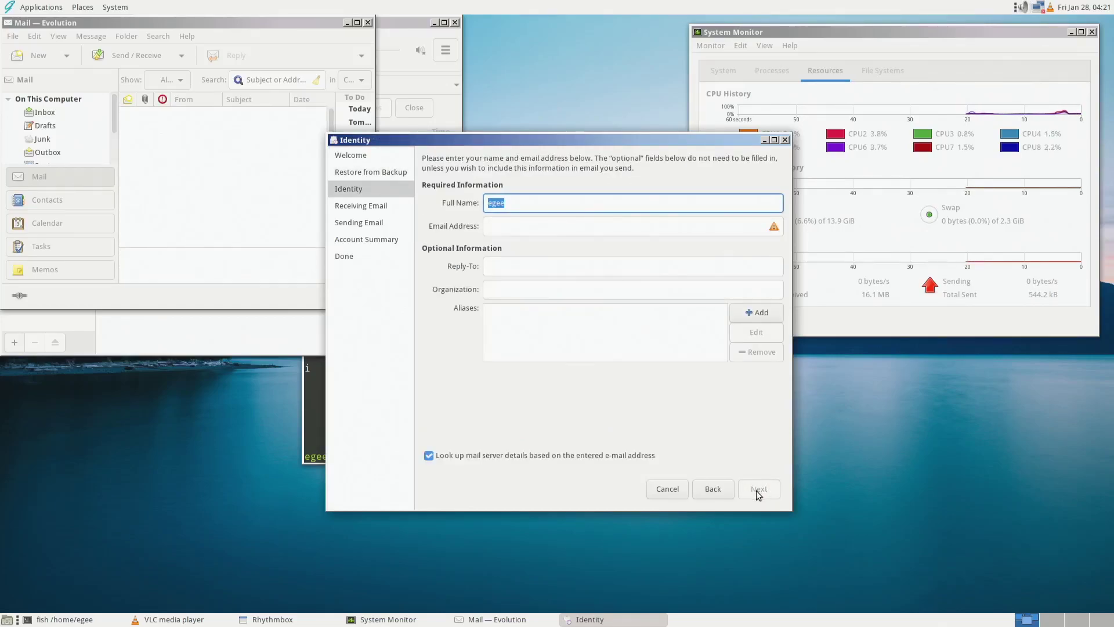
pyautogui.click(673, 489)
pyautogui.click(643, 399)
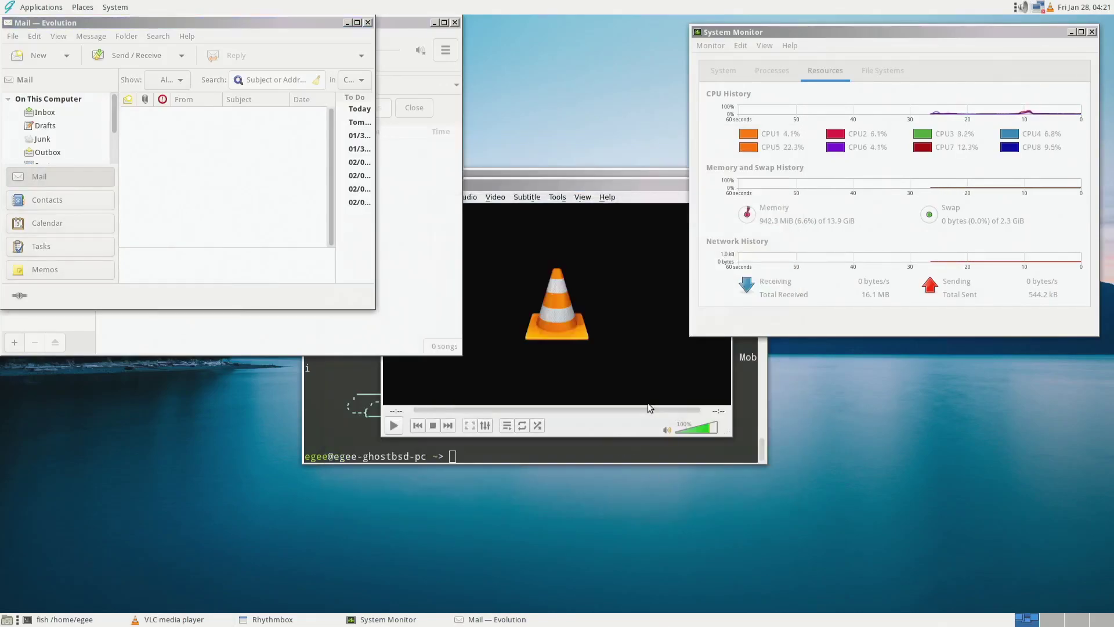
# Step: Maximize the Evolution mail window and start composing a new message
pyautogui.moveTo(231, 23); pyautogui.dragTo(608, 140)
pyautogui.doubleClick(608, 140)
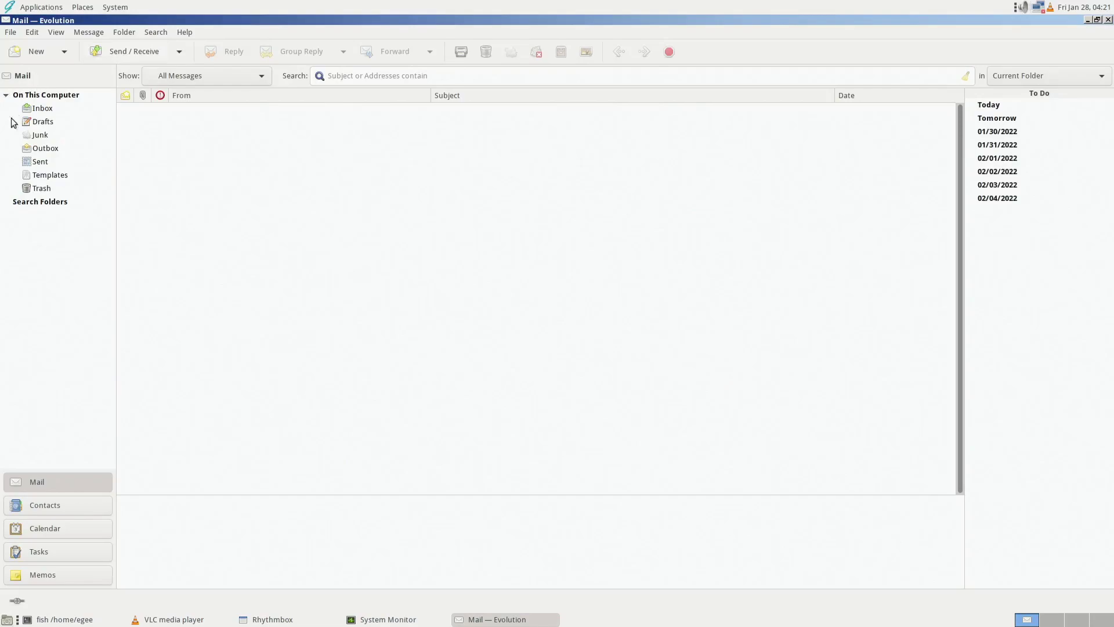
pyautogui.click(16, 34)
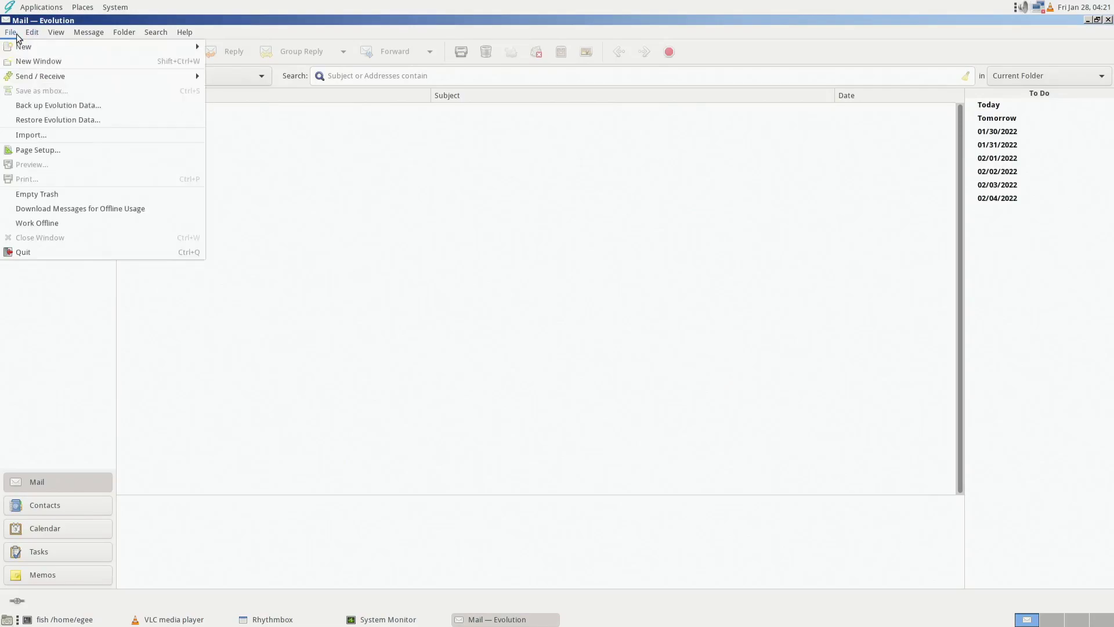
pyautogui.click(93, 48)
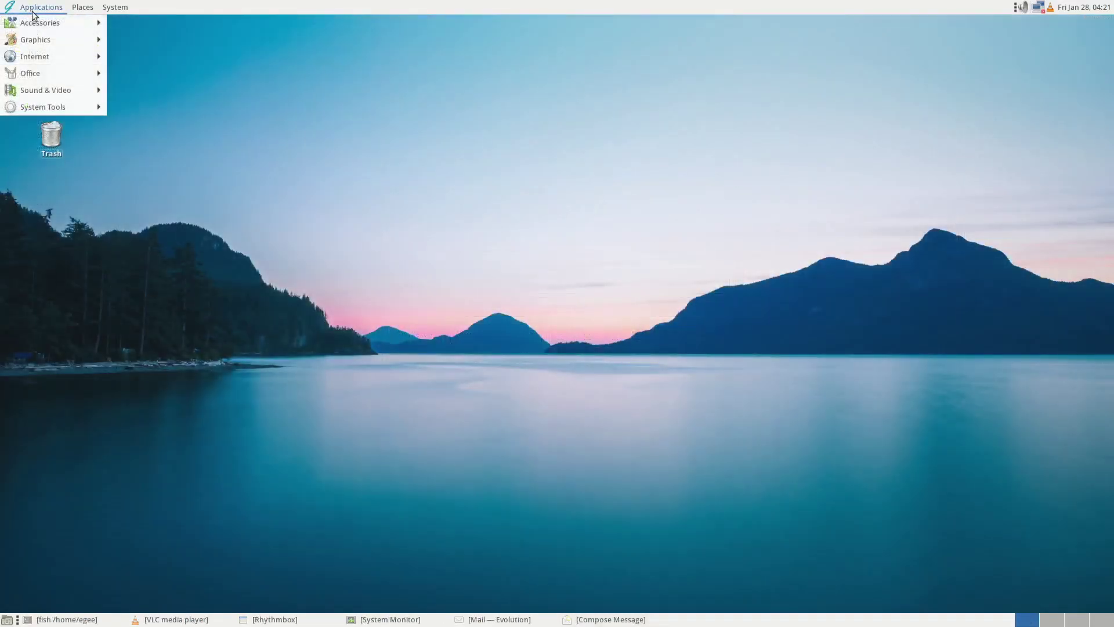
# Step: Open Station Tweak from the Control Center and hide the Computer, Home and Trash desktop icons
pyautogui.moveTo(110, 7)
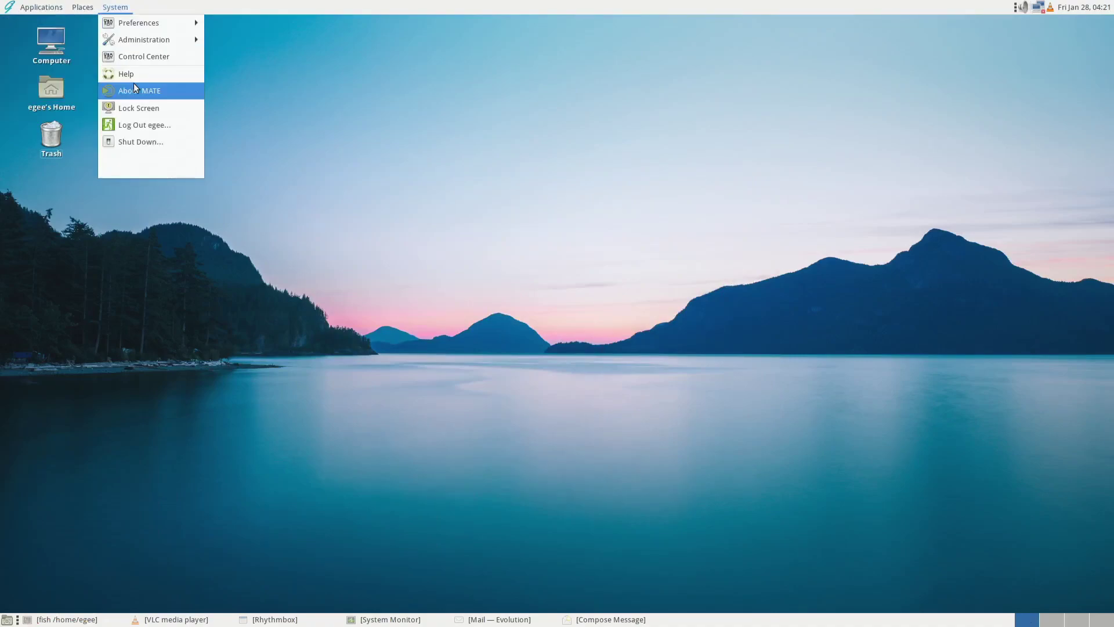
pyautogui.click(137, 54)
pyautogui.rightClick(134, 63)
pyautogui.click(112, 210)
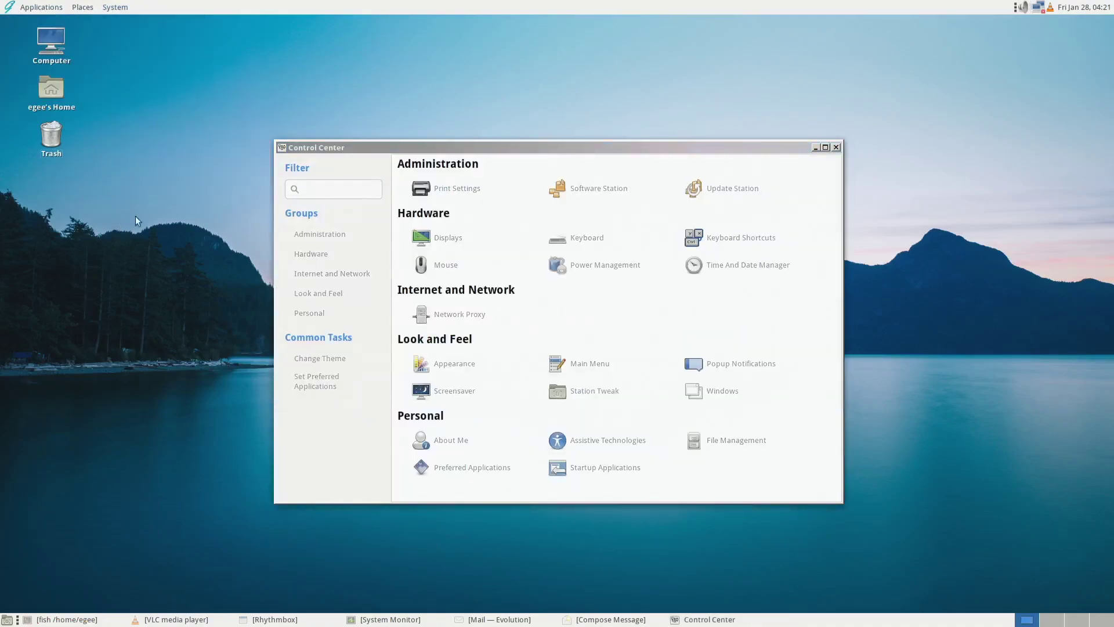
pyautogui.click(648, 390)
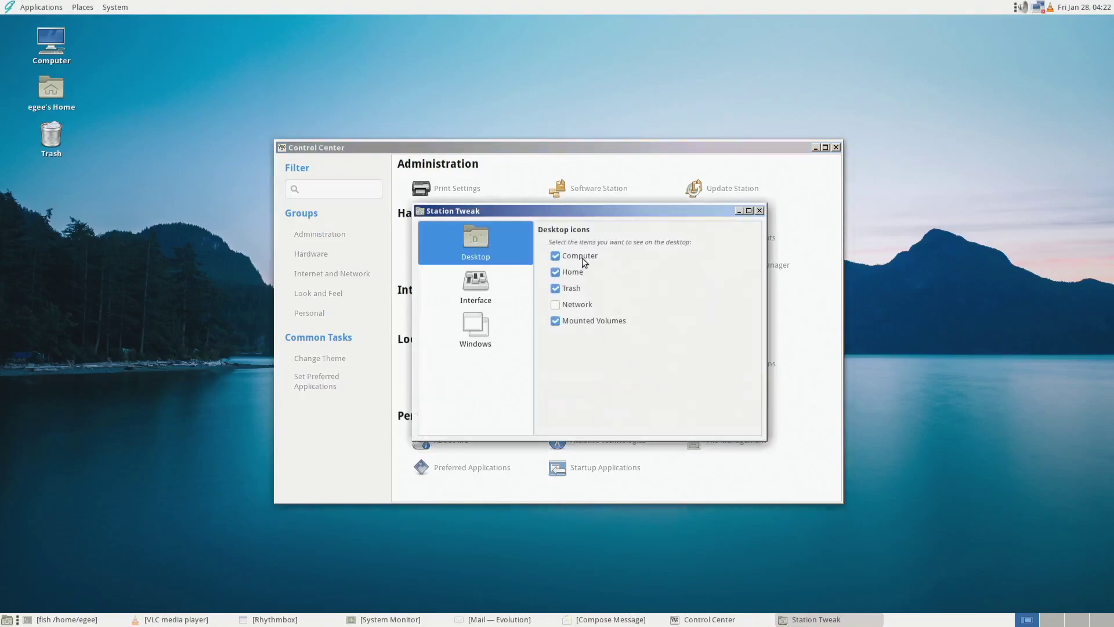
pyautogui.click(583, 256)
pyautogui.click(578, 271)
pyautogui.click(576, 287)
# Step: Switch the panel layout to Purity in Station Tweak's interface settings and close Station Tweak
pyautogui.click(476, 287)
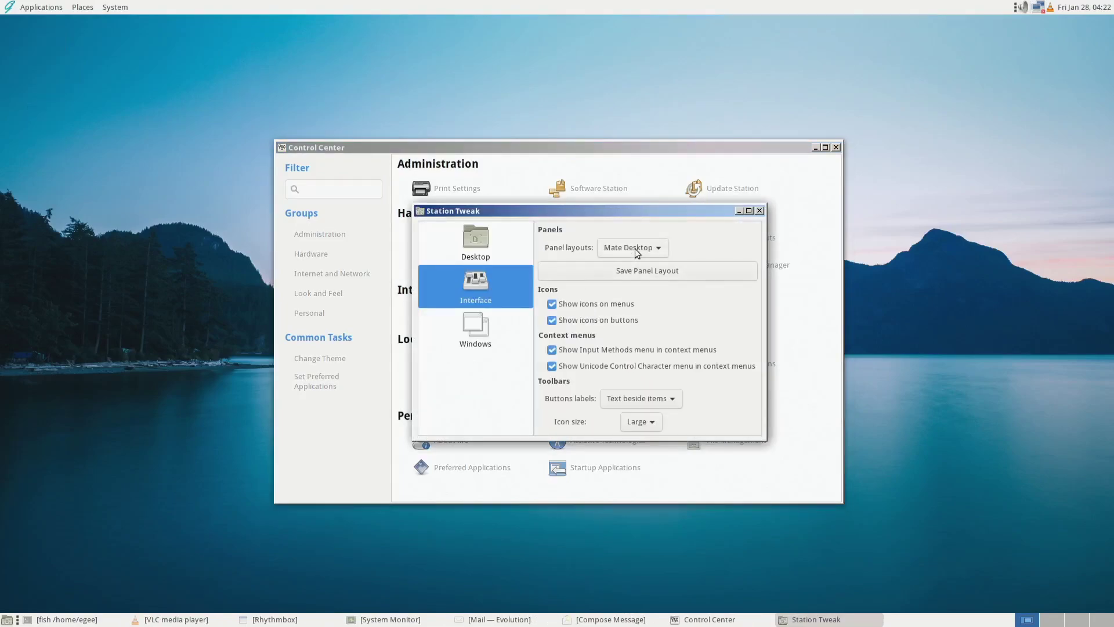
pyautogui.click(635, 248)
pyautogui.click(626, 316)
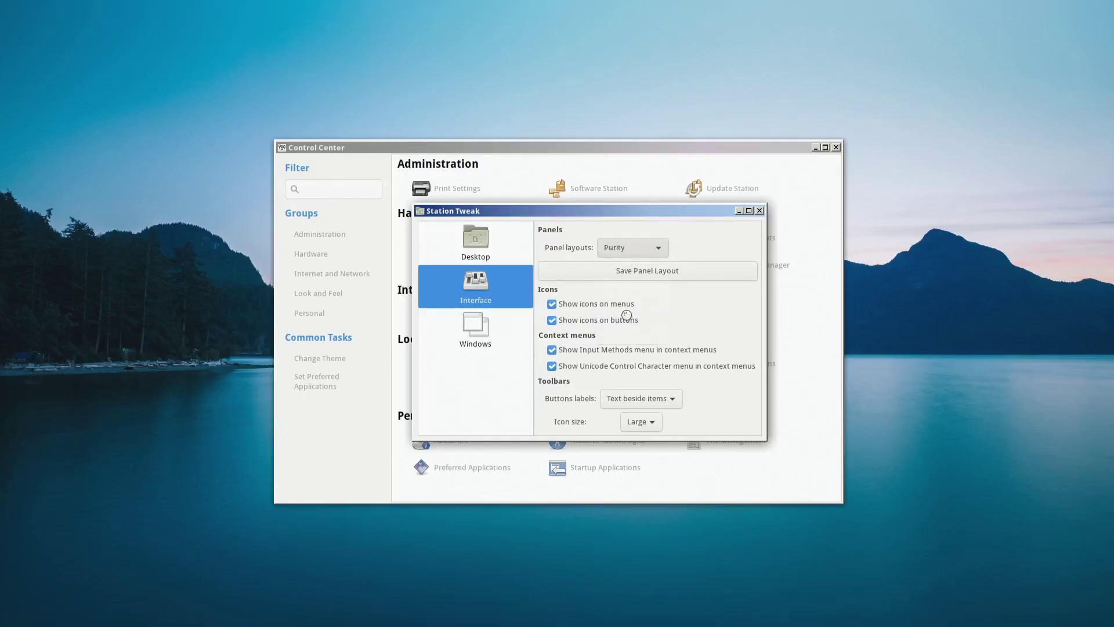
pyautogui.click(760, 210)
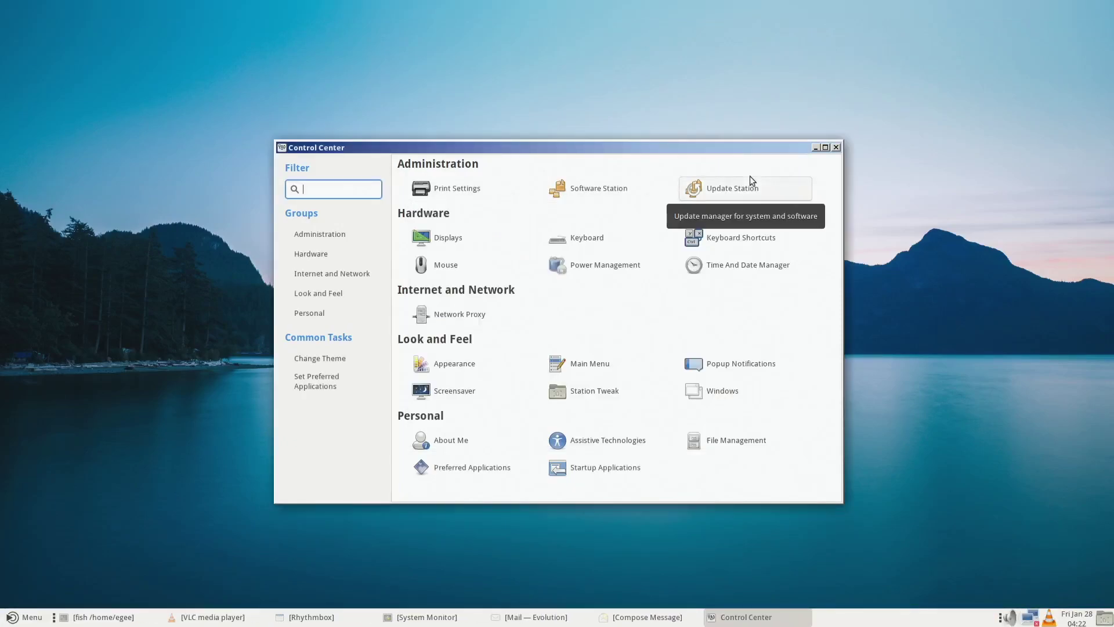
# Step: Launch Software Station from the Control Center, confirming with the account password
pyautogui.click(586, 188)
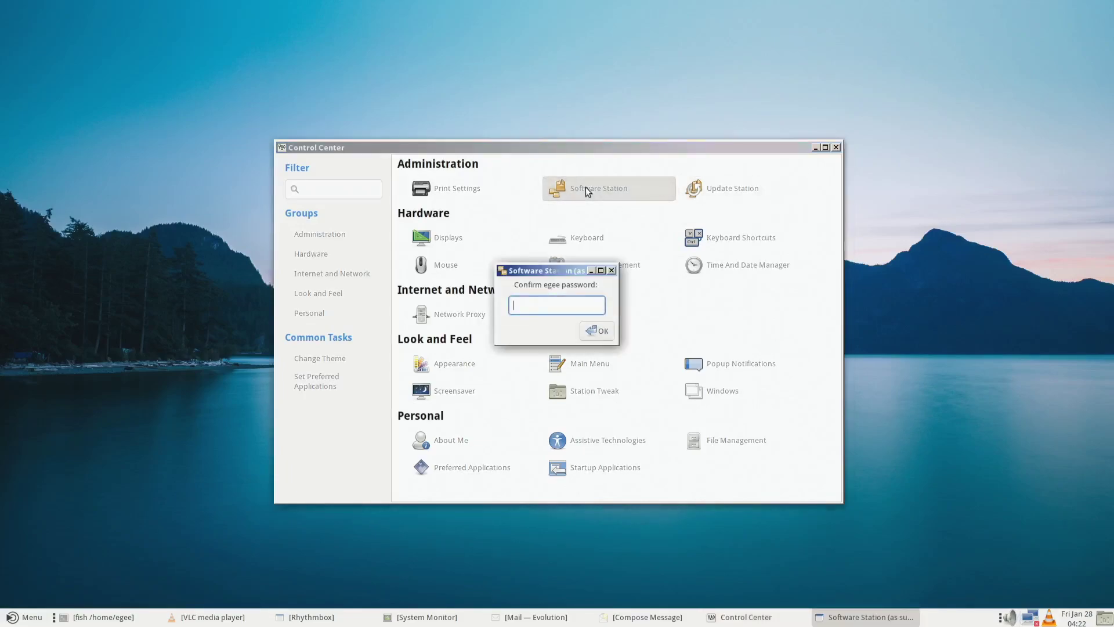
pyautogui.press('Return')
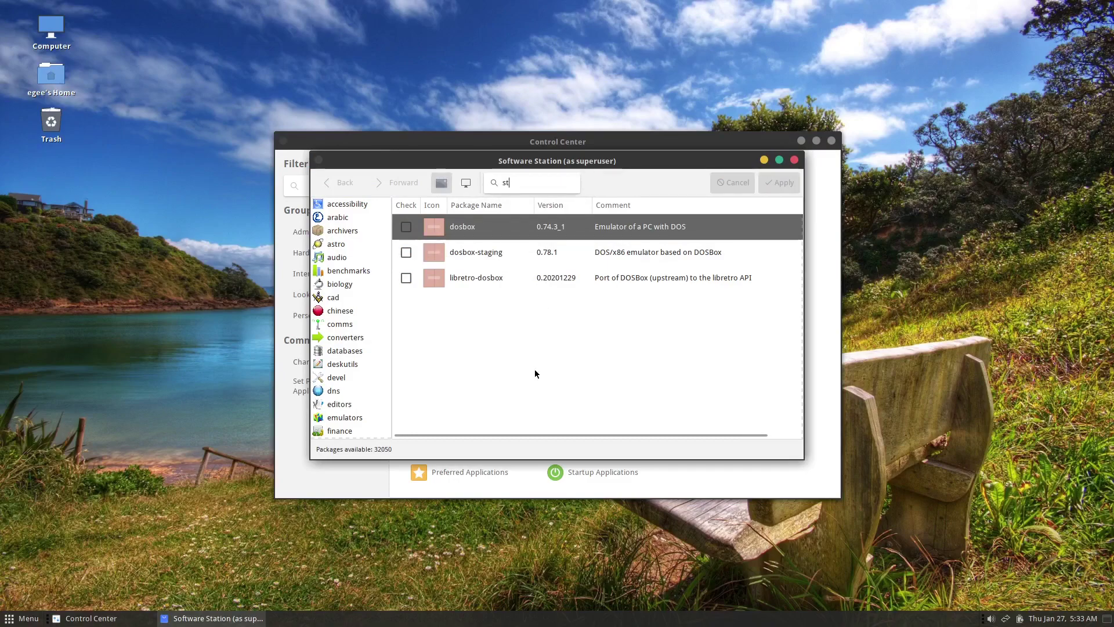
# Step: Search the Software Station packages for steam and for phoronix
pyautogui.write('eam')
pyautogui.press('Return')
pyautogui.write('ph')
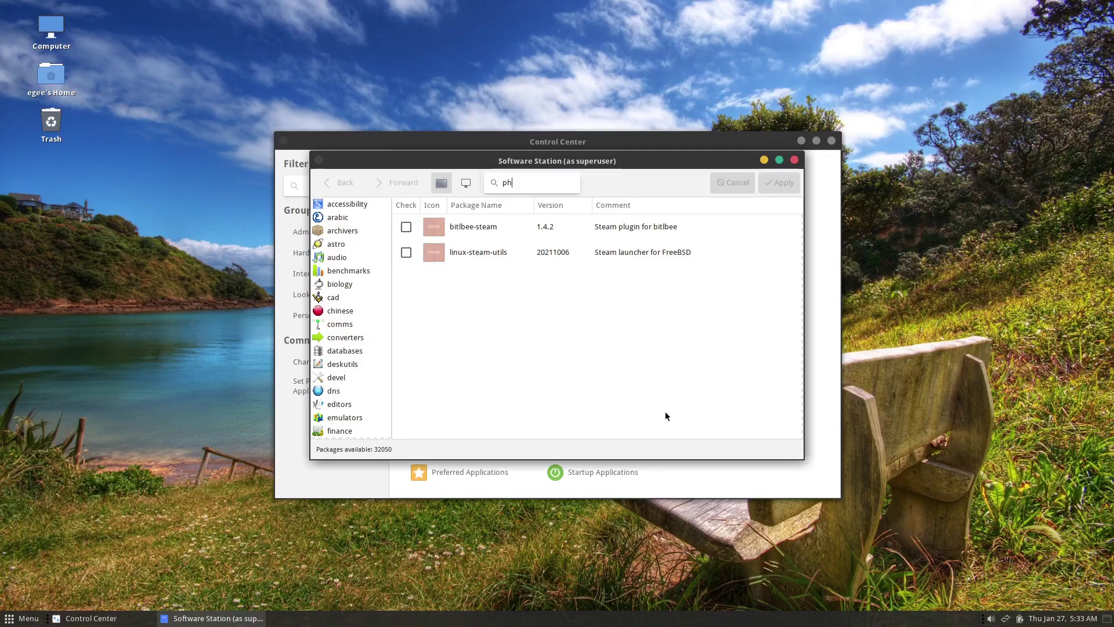
pyautogui.write('oronix')
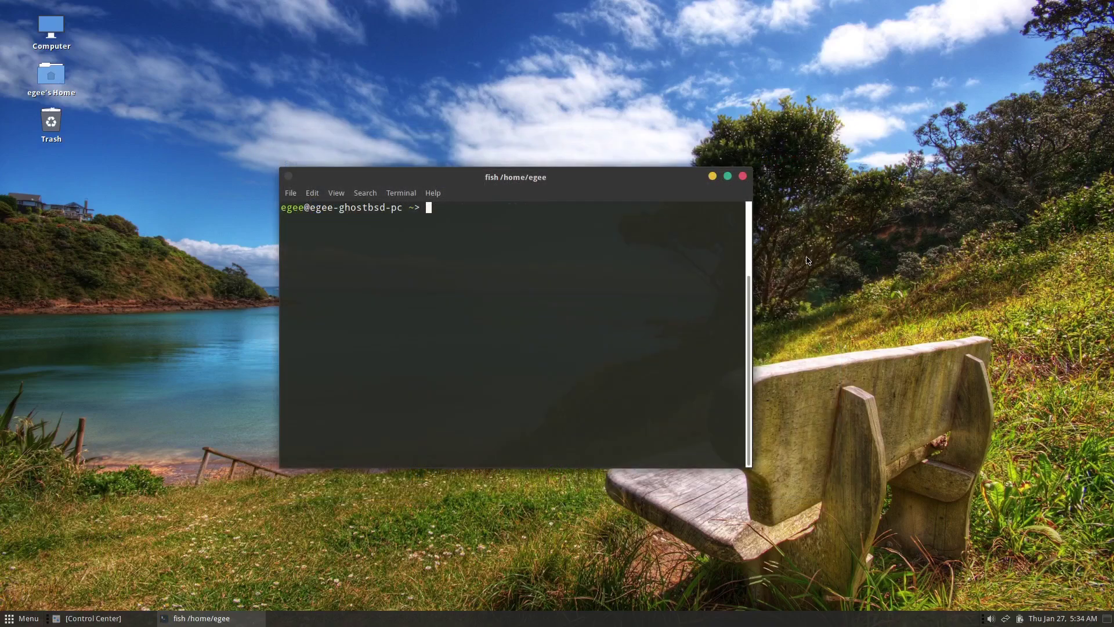
# Step: Run sudo pkg upgrade in the terminal and accept the proposed package changes with y
pyautogui.write('sudo pkg upgrade')
pyautogui.press('Return')
pyautogui.press('Return')
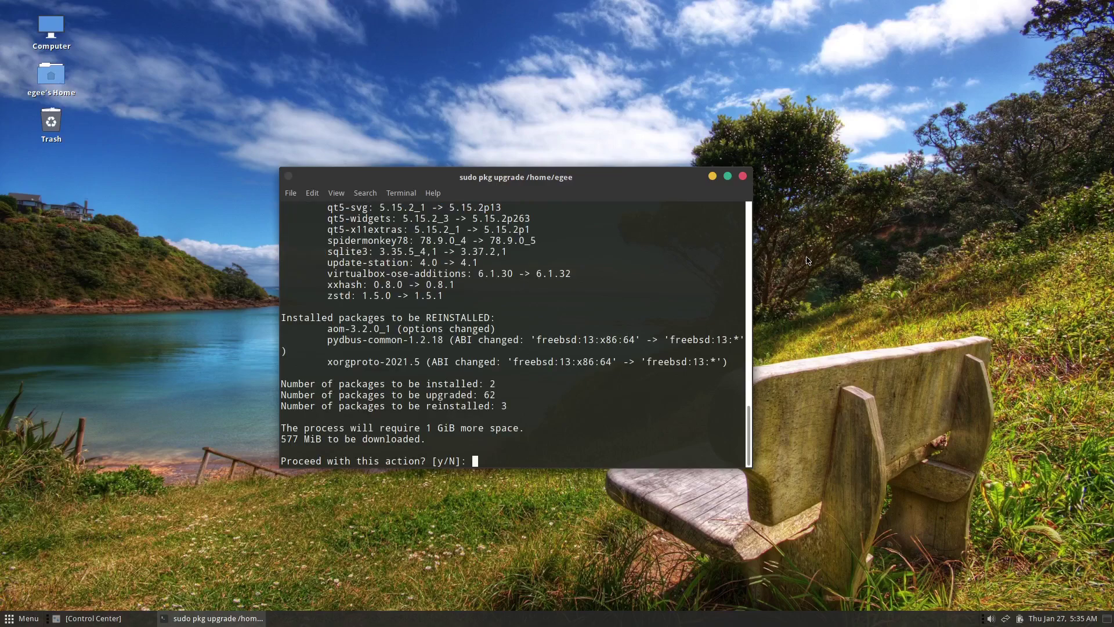
pyautogui.write('y')
pyautogui.press('Return')
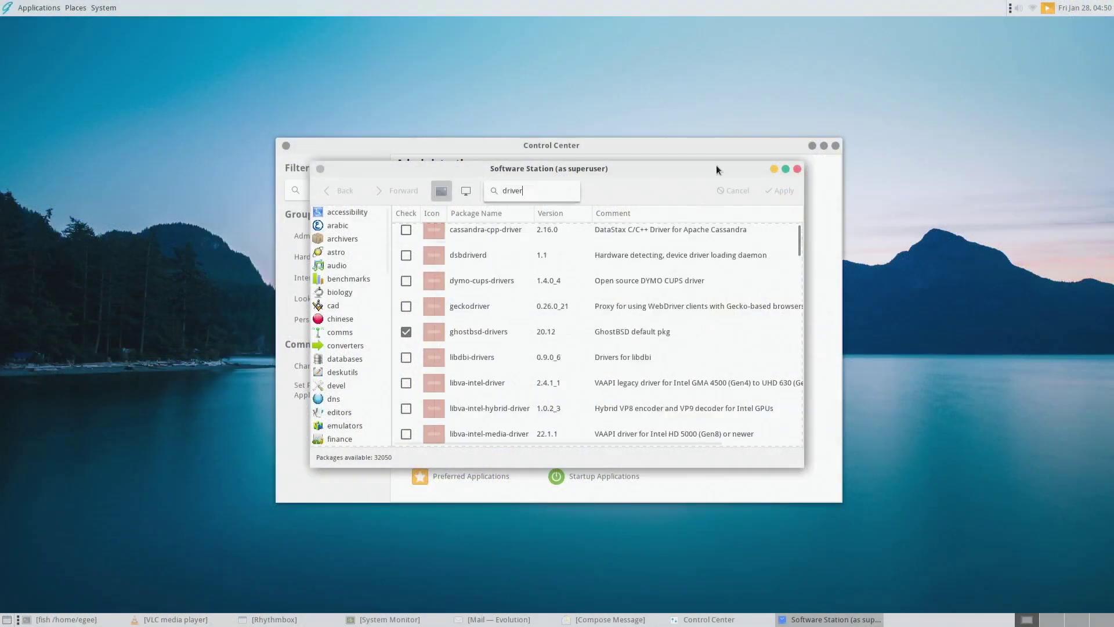
# Step: Mark nvidia-driver-390 and the two nvidia-secondary-driver packages in Software Station's driver search list
pyautogui.scroll(-1, 796, 252)
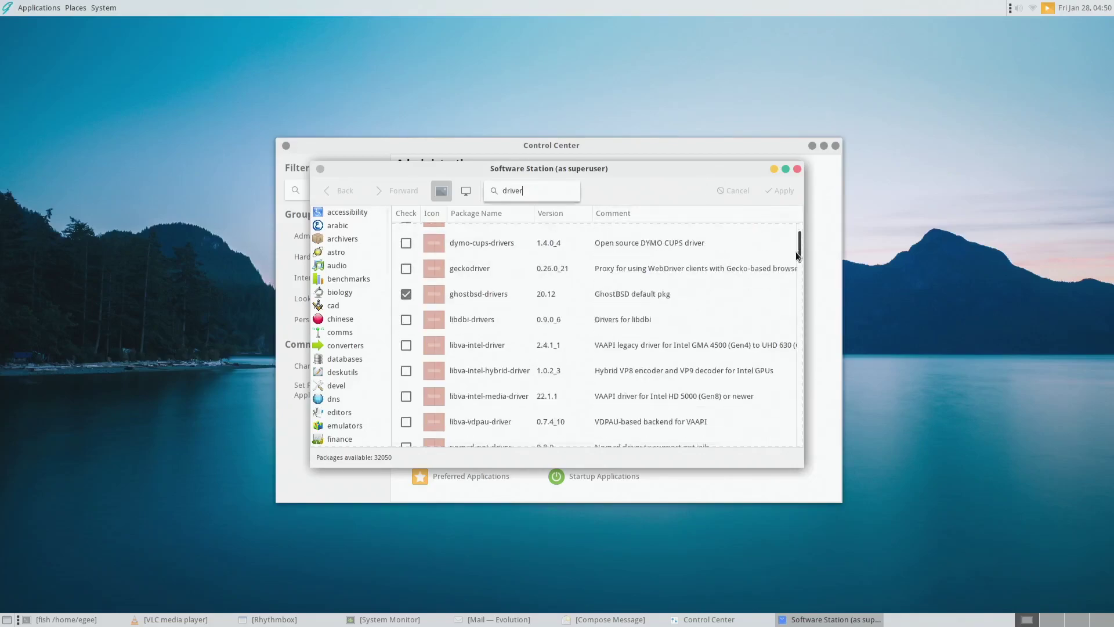
pyautogui.moveTo(795, 252); pyautogui.dragTo(788, 288)
pyautogui.click(508, 340)
pyautogui.click(406, 347)
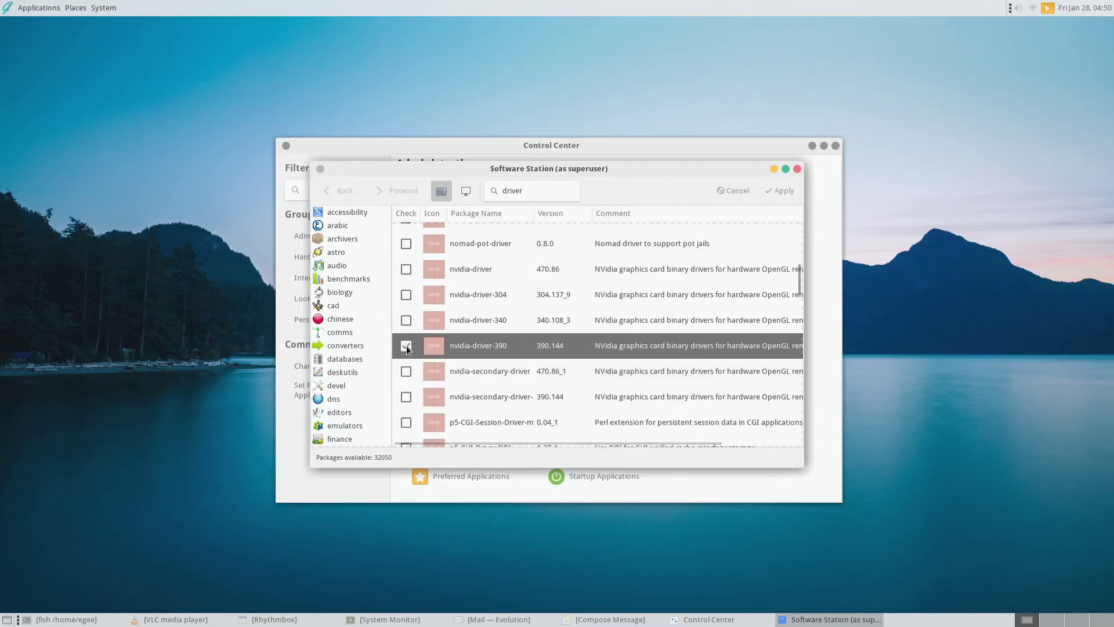
pyautogui.click(406, 397)
pyautogui.click(406, 371)
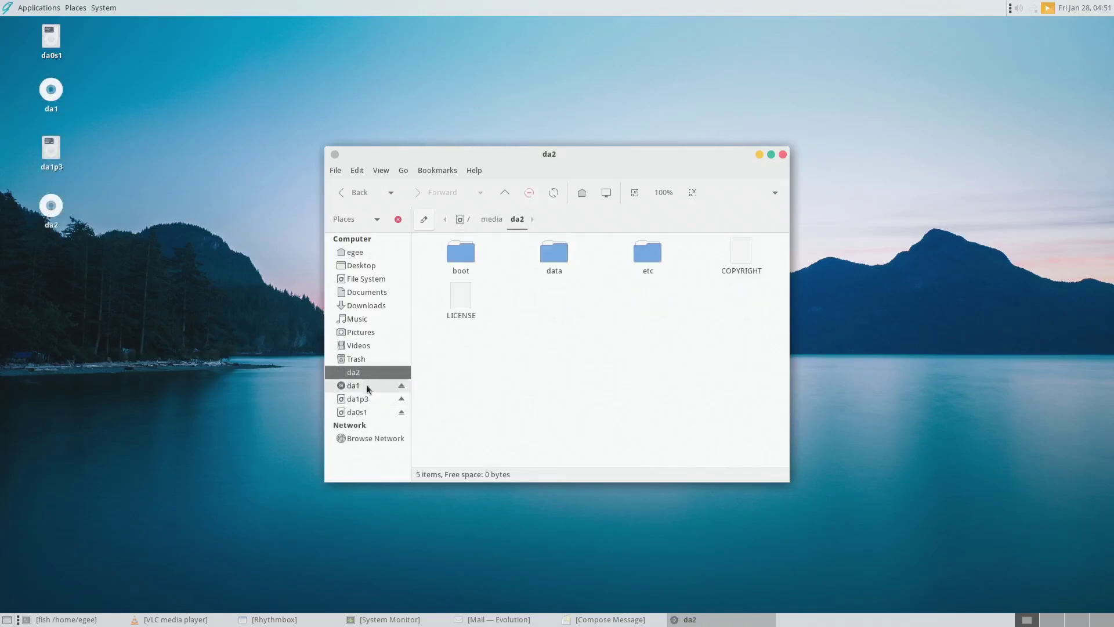
# Step: View the da1 drive in the file manager and open the first file of the archive samples
pyautogui.click(365, 388)
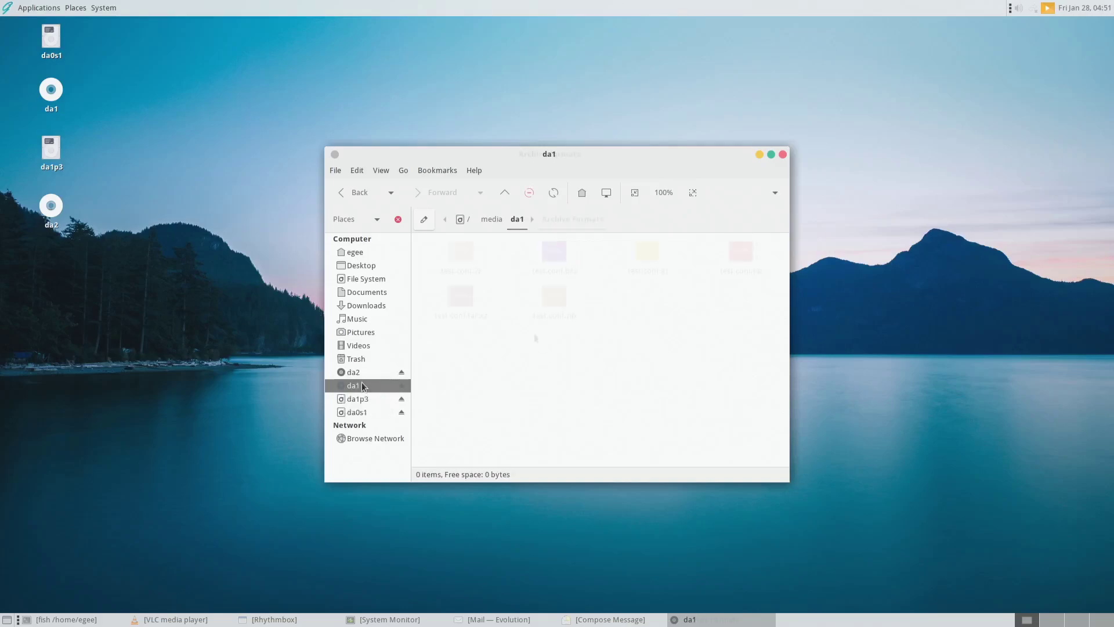
pyautogui.doubleClick(459, 250)
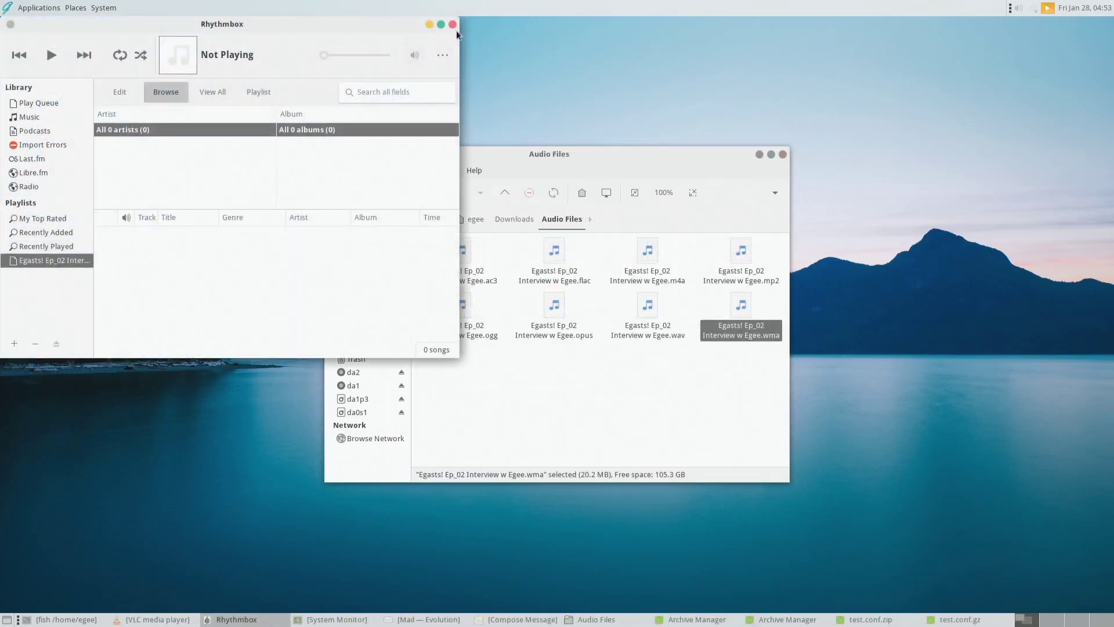
# Step: Close Rhythmbox and open the Video Files folder inside Downloads
pyautogui.click(452, 25)
pyautogui.click(355, 192)
pyautogui.doubleClick(542, 259)
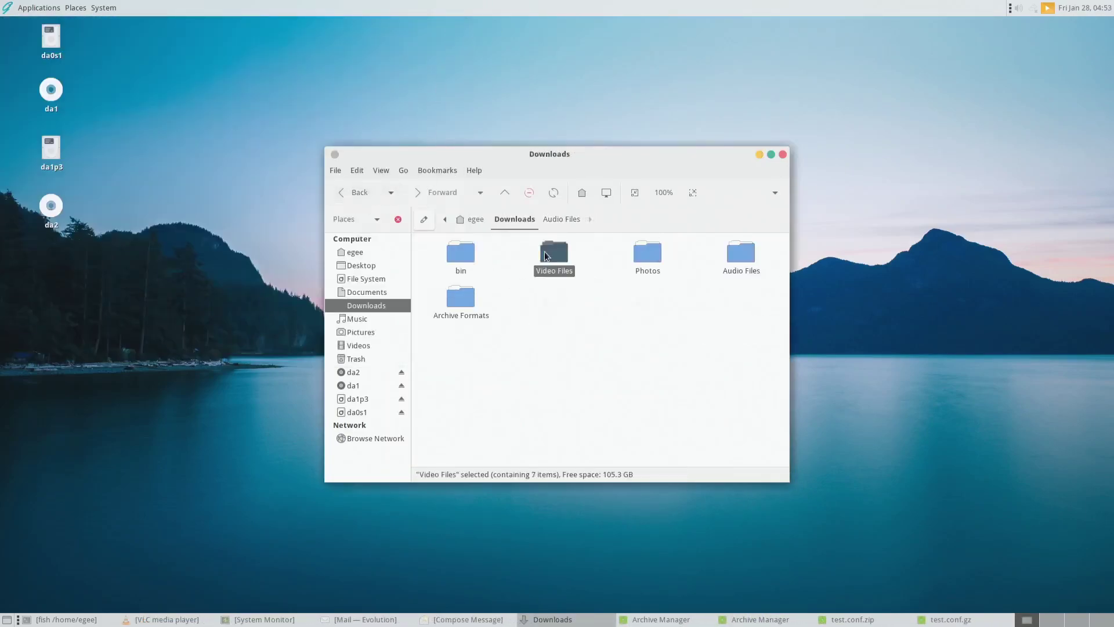
pyautogui.click(556, 257)
pyautogui.click(536, 351)
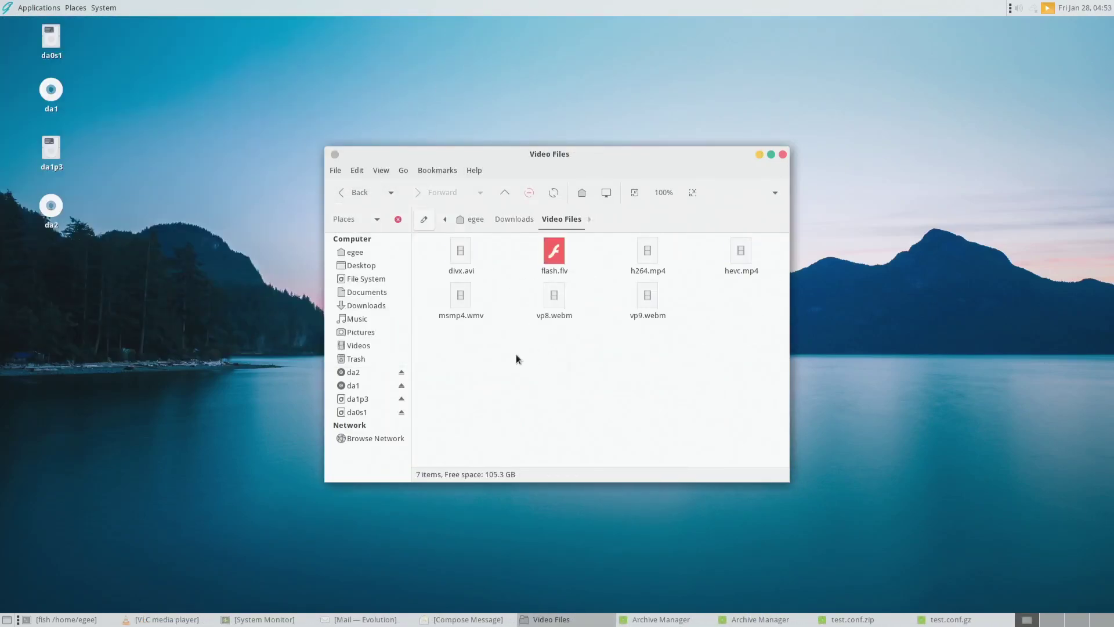
# Step: Play flash.flv in VLC media player and adjust the playback volume
pyautogui.doubleClick(551, 257)
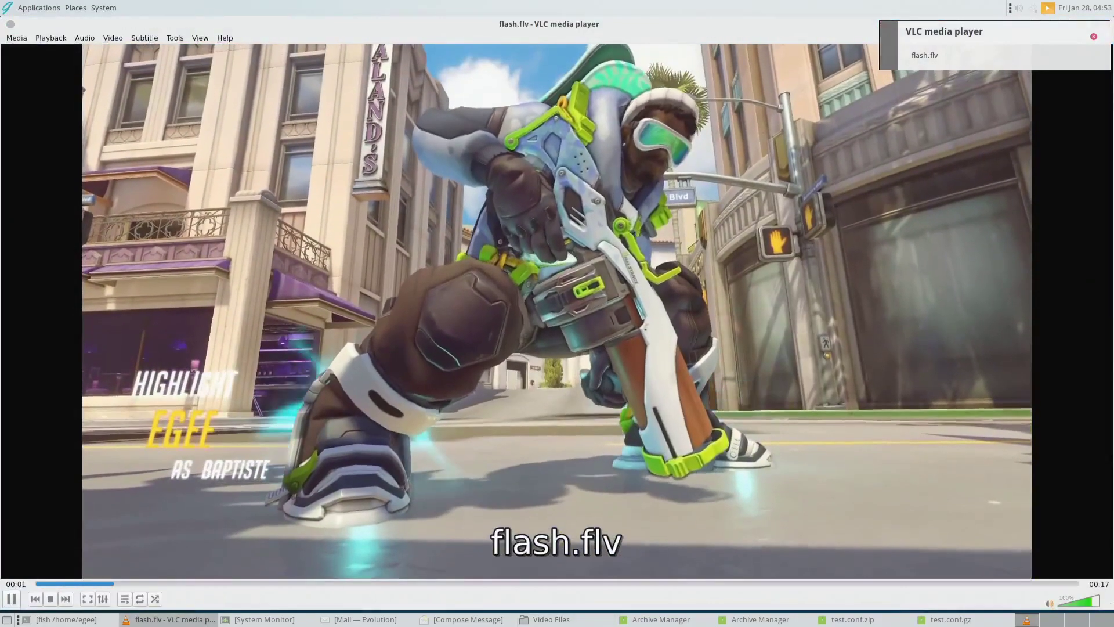
pyautogui.click(1070, 604)
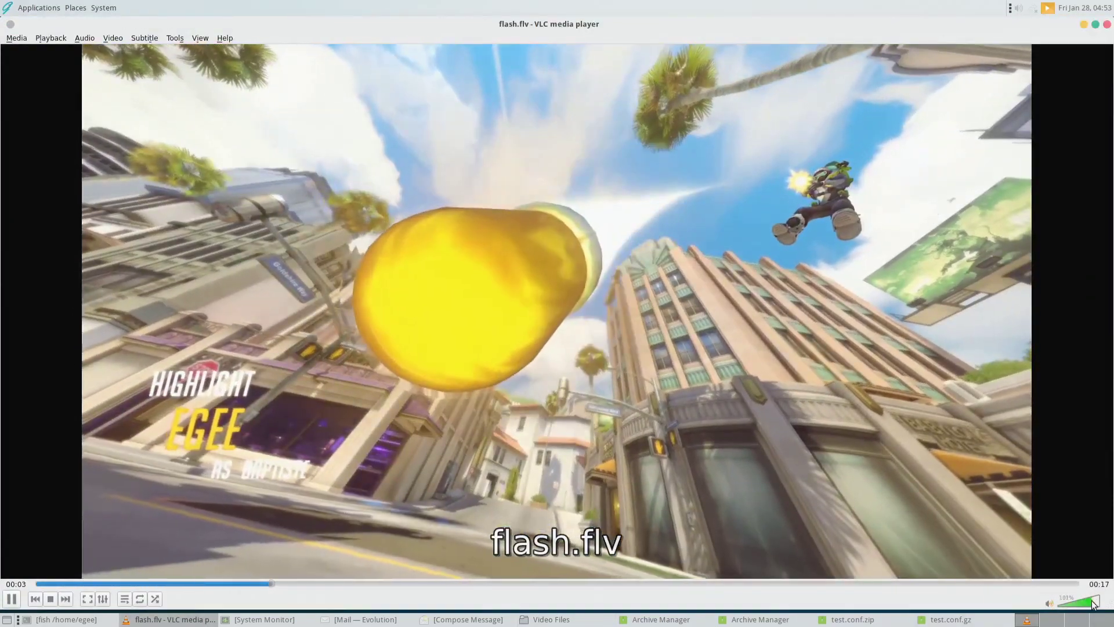
pyautogui.click(1083, 603)
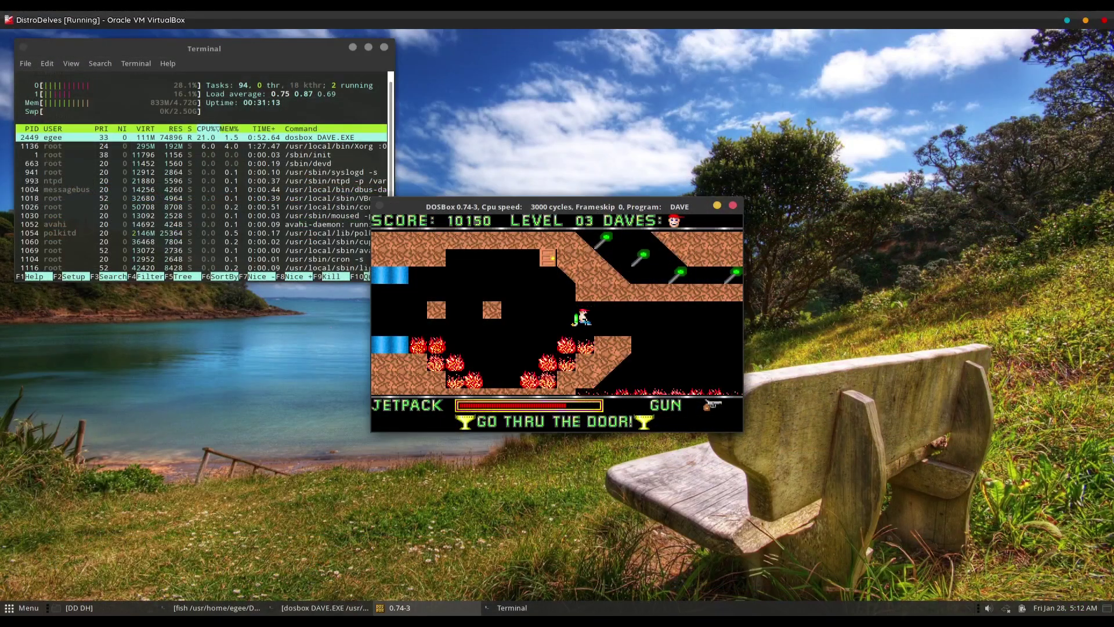
# Step: Play level 3 of Dangerous Dave in DOSBox, flying Dave to the purple orb at the corridor's end and back
pyautogui.press('Right')
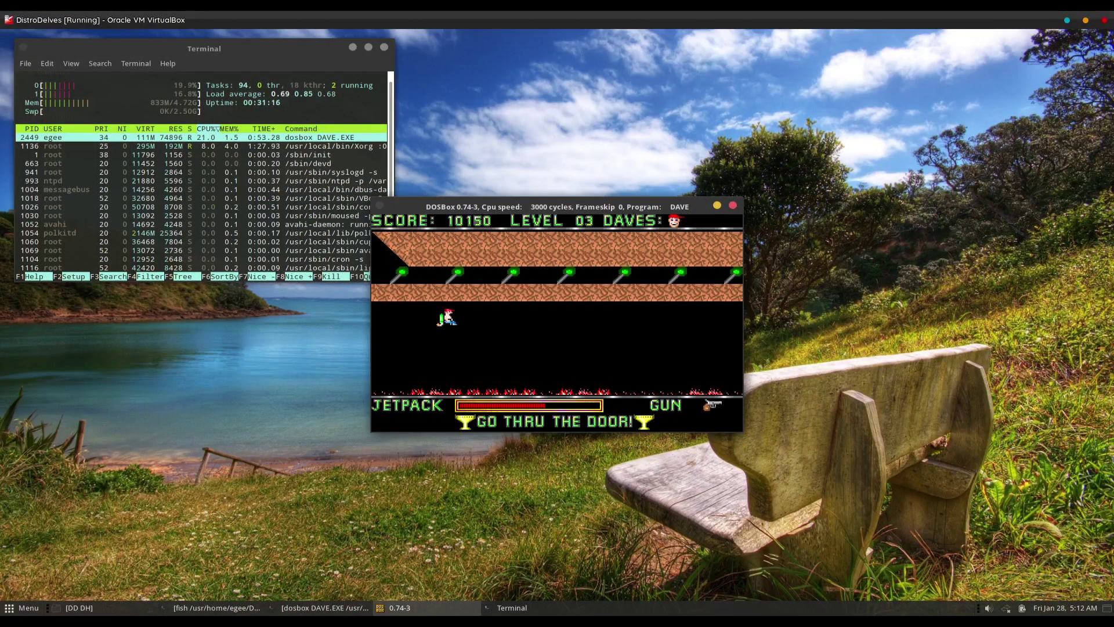
pyautogui.press('Right')
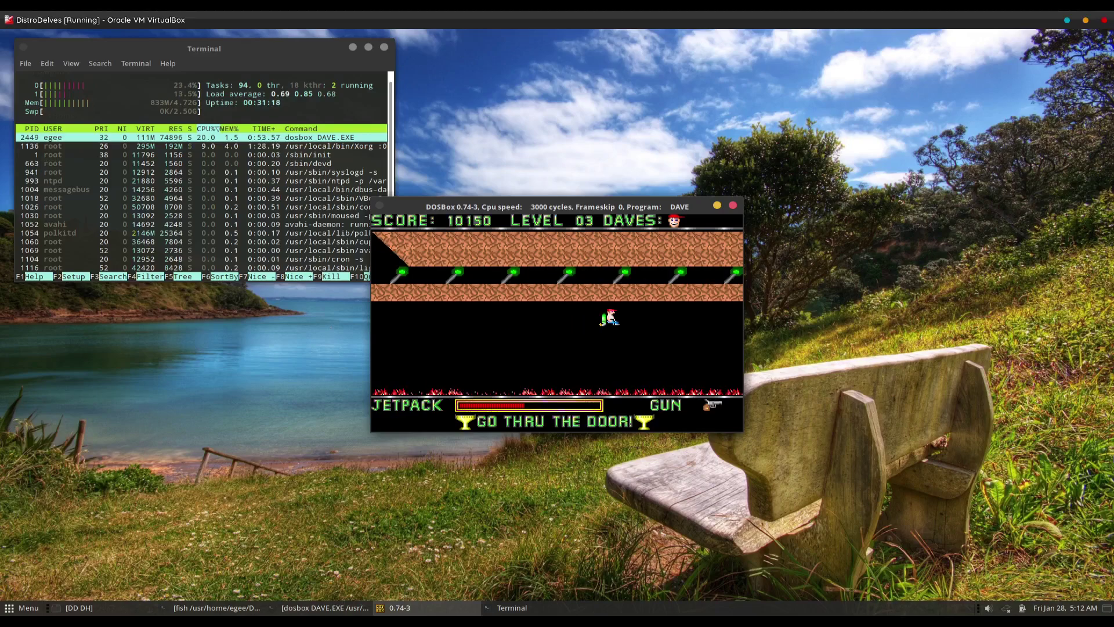
pyautogui.press('Right')
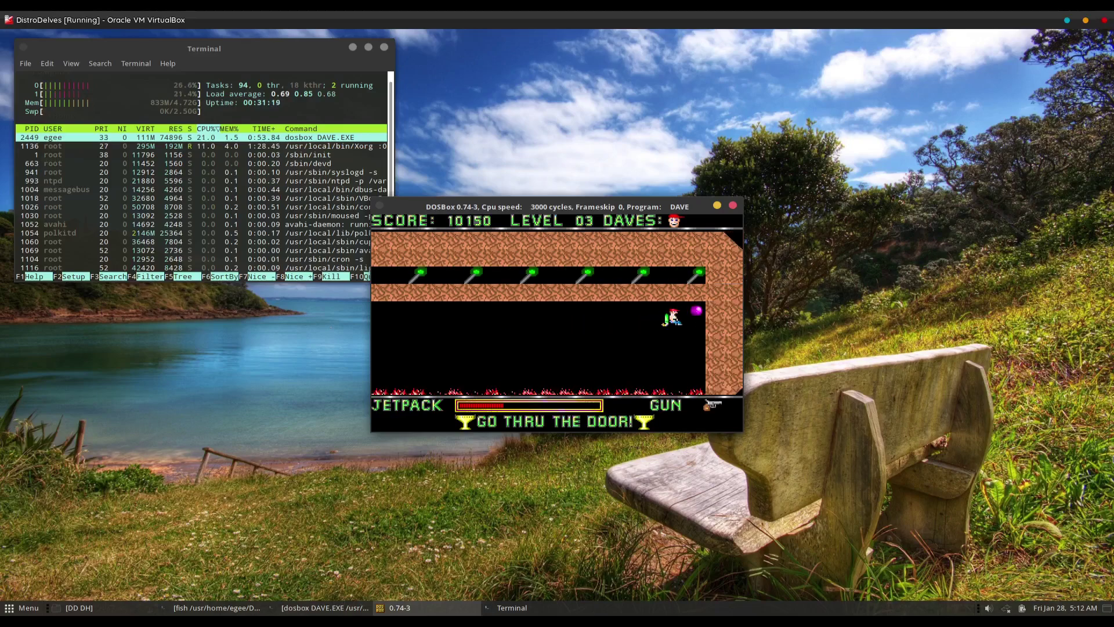
pyautogui.press('Right')
pyautogui.press('Left')
pyautogui.press('Left')
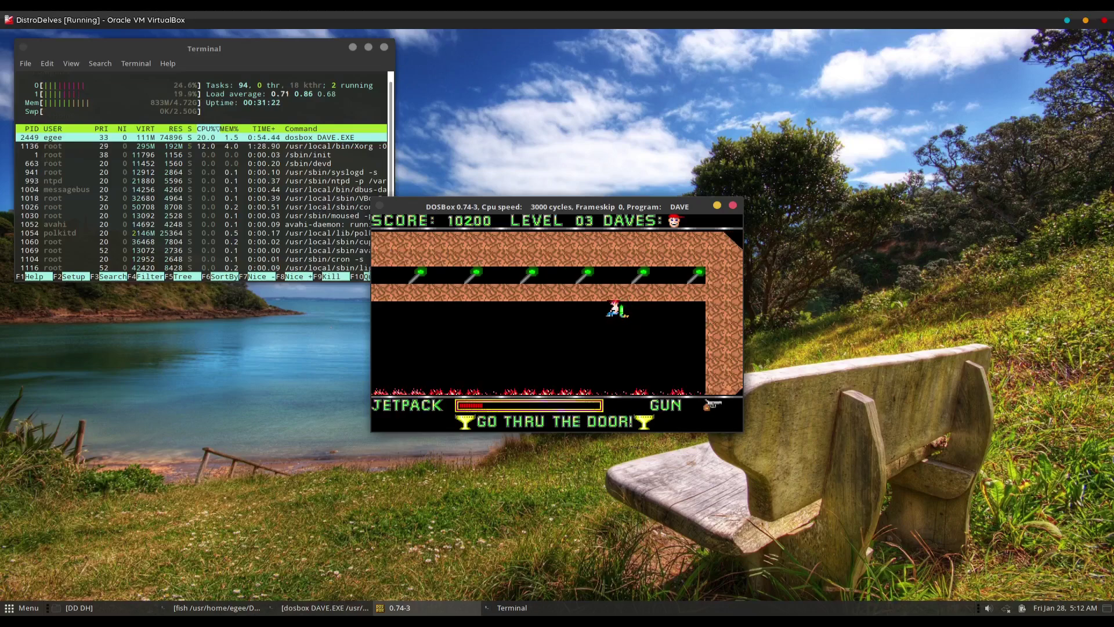
pyautogui.press('Left')
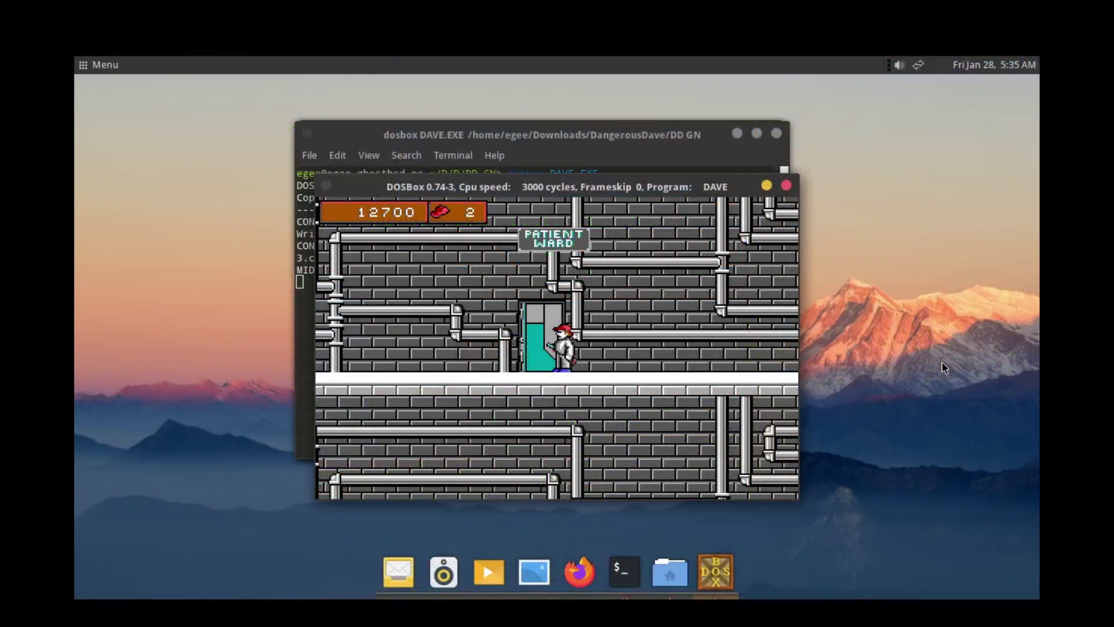
# Step: Play the DD GN version of Dangerous Dave in DOSBox, moving Dave past the Patient Ward and collecting bonus items
pyautogui.press('Left')
pyautogui.press('Right')
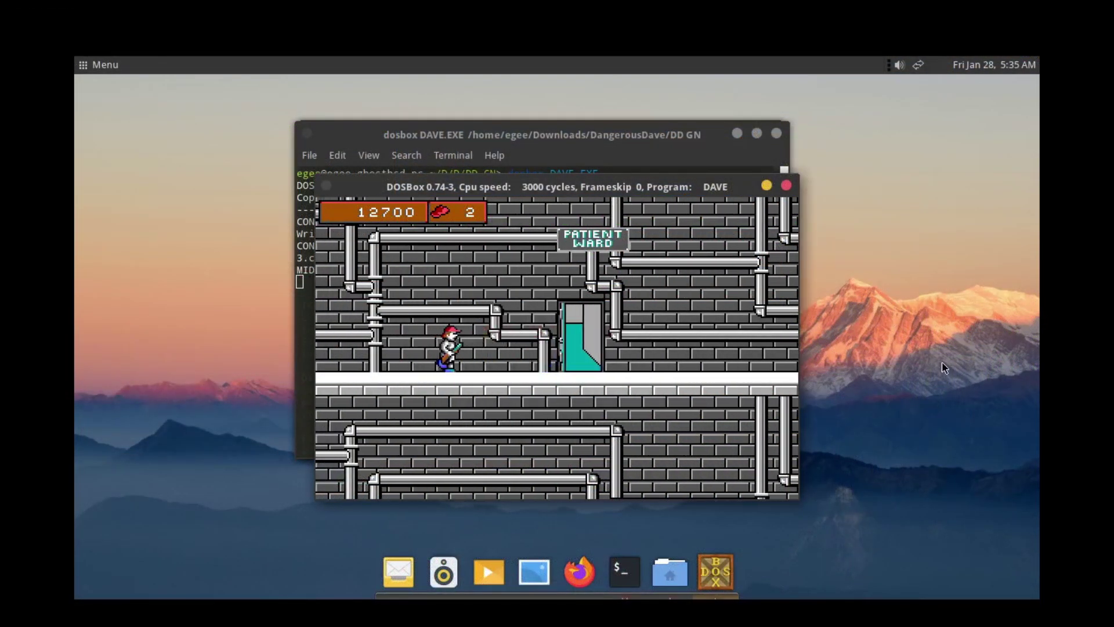
pyautogui.press('Right')
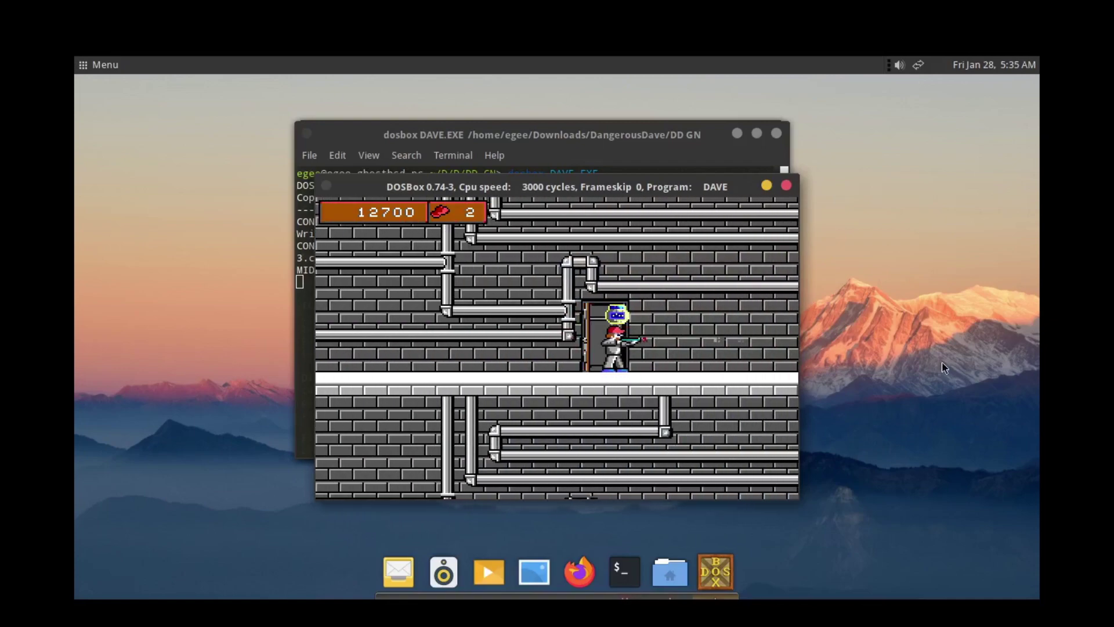
pyautogui.press('Right')
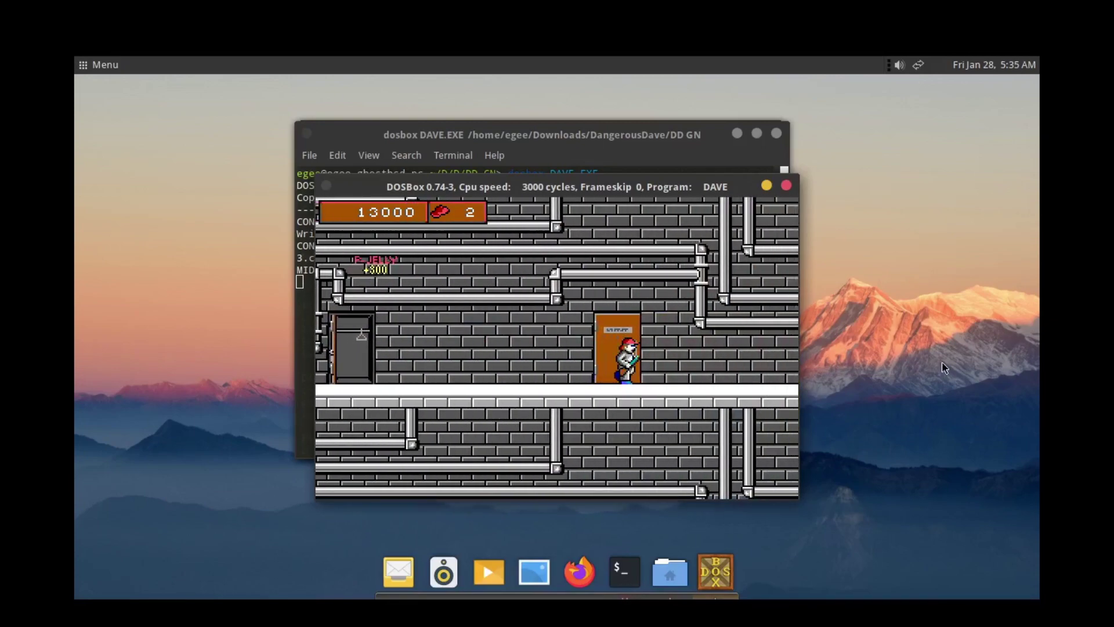
pyautogui.press('Up')
pyautogui.press('ctrl')
pyautogui.press('Right')
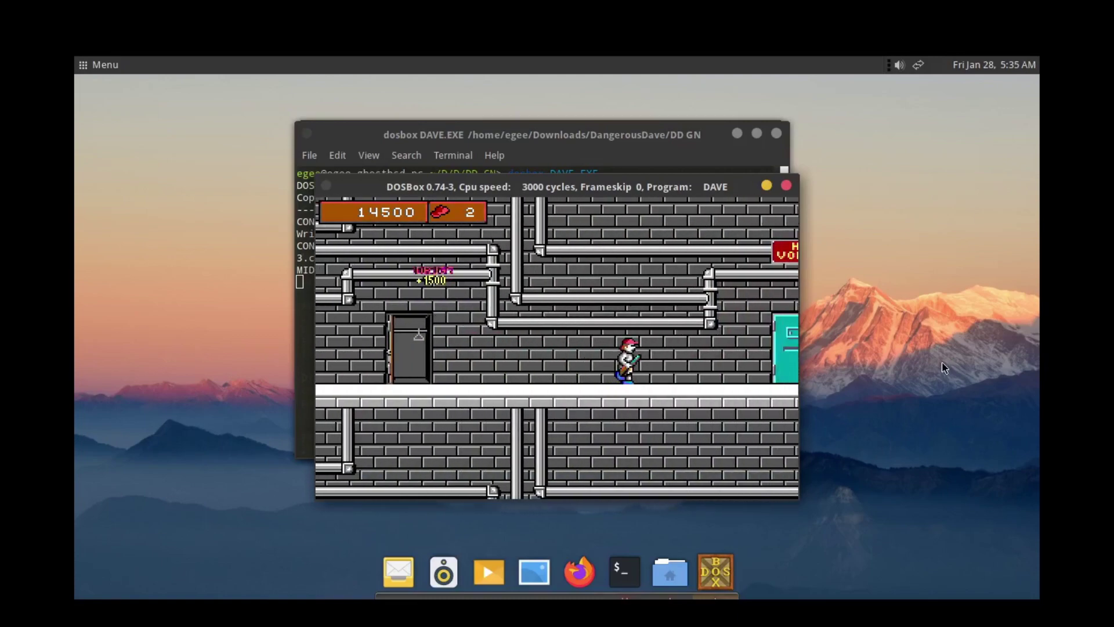
pyautogui.press('Right')
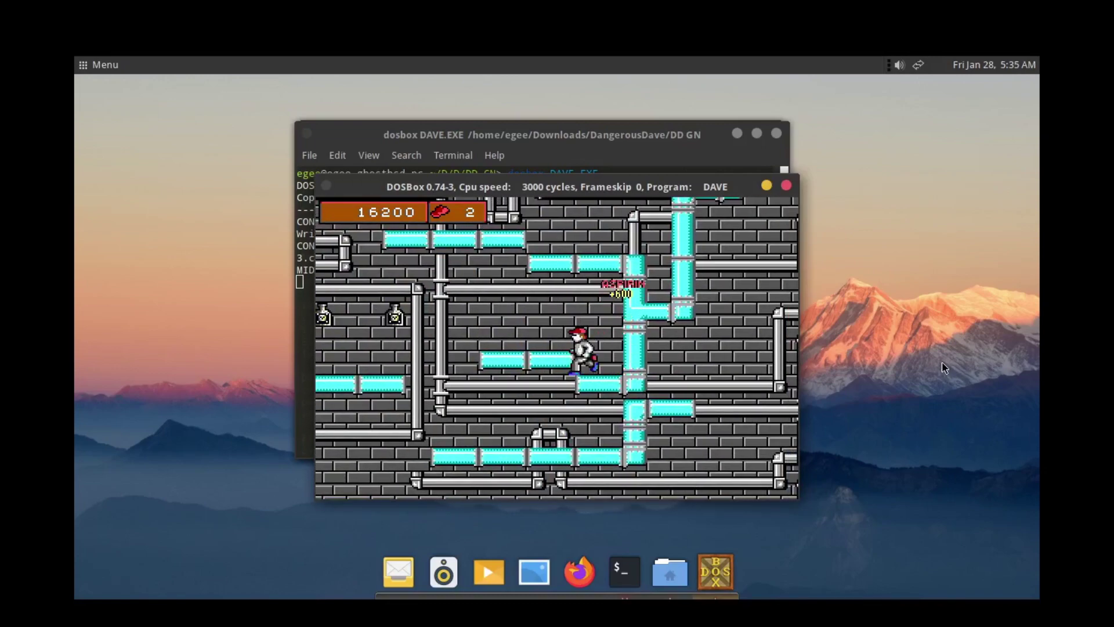
# Step: Play the DD GN pipe level, jumping Dave between the cyan platforms to collect the poison bottles and aspirin
pyautogui.press('Left')
pyautogui.press('ctrl')
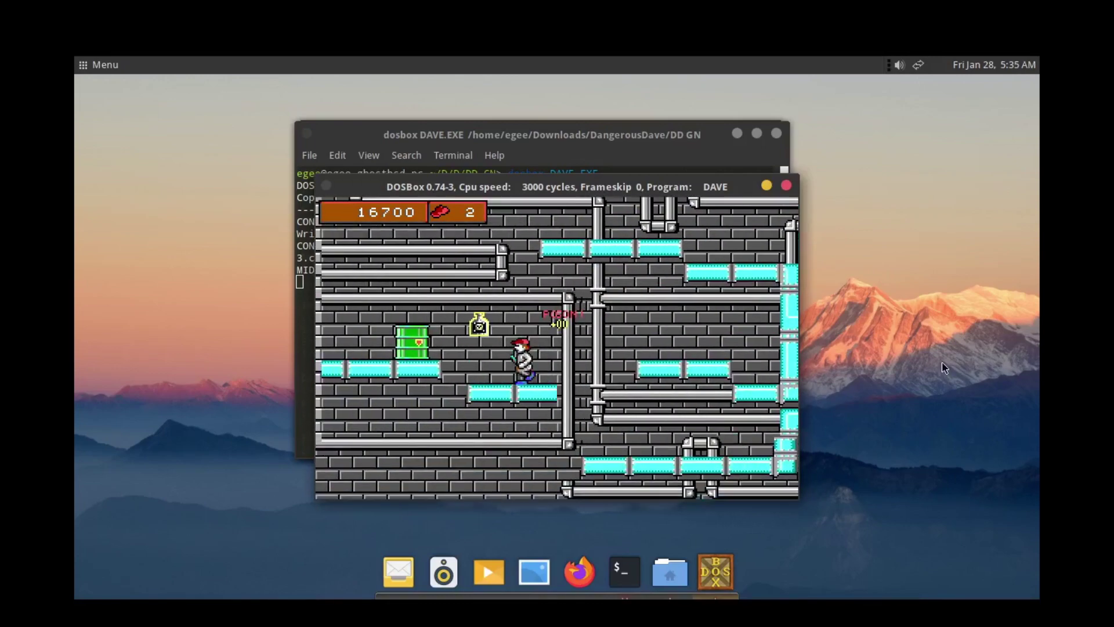
pyautogui.press('ctrl')
pyautogui.press('Left')
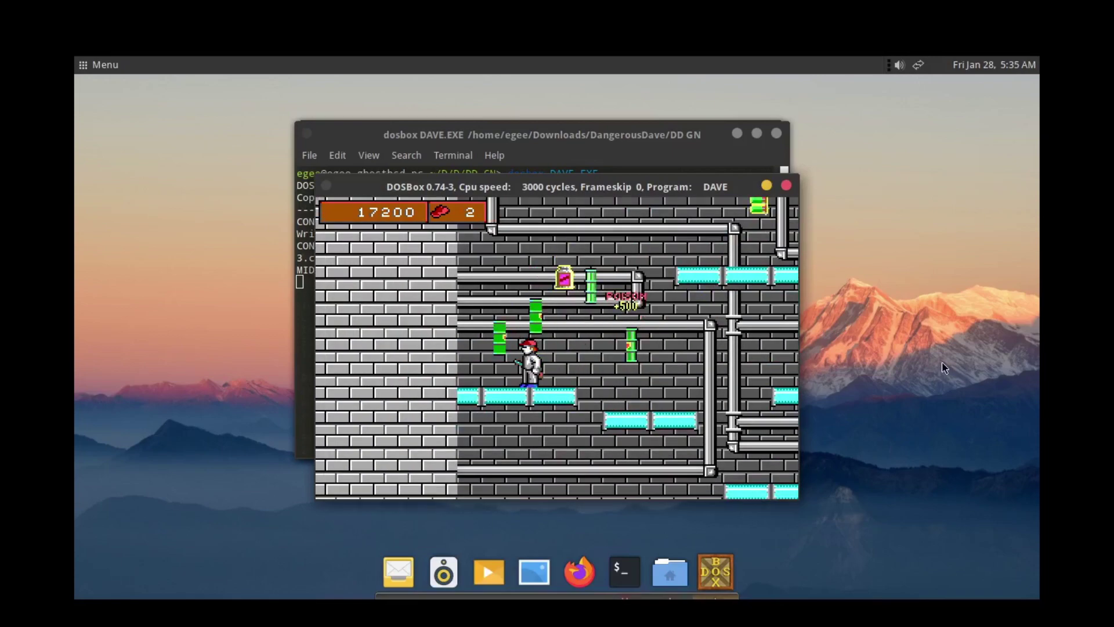
pyautogui.press('Right')
pyautogui.press('Up')
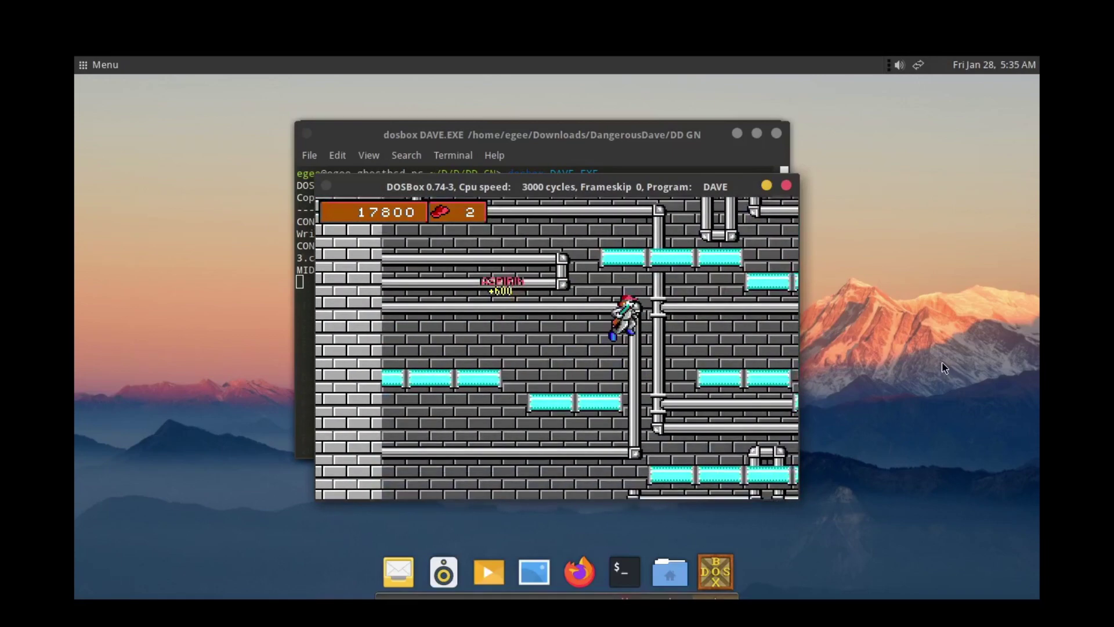
pyautogui.press('ctrl')
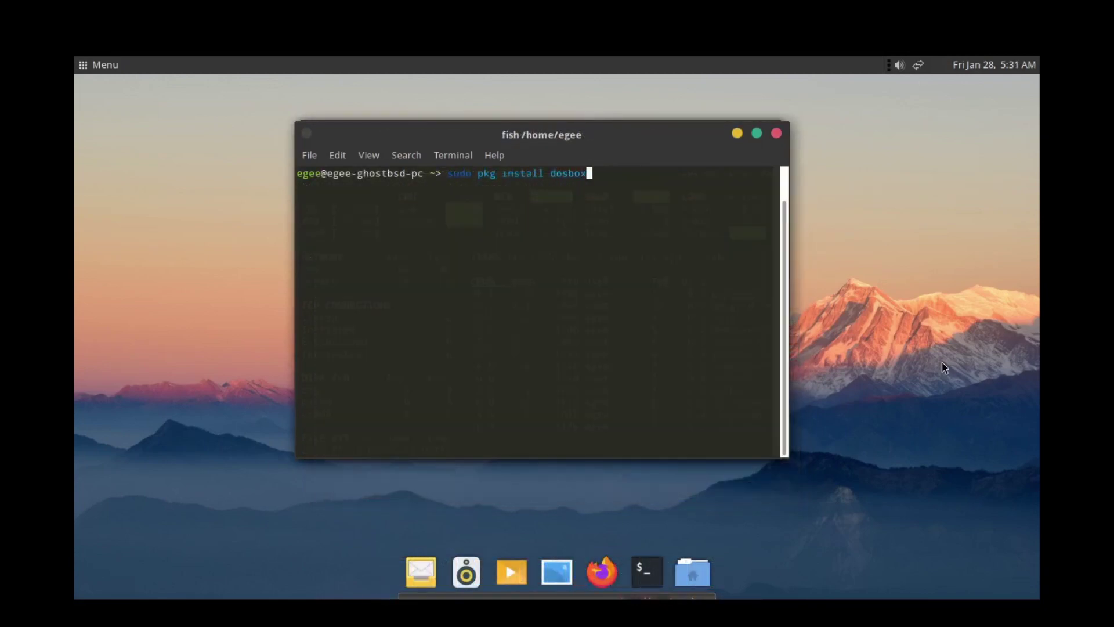
# Step: Install the dosbox package with sudo pkg install dosbox and start Dangerous Dave from the DD GN folder
pyautogui.press('Return')
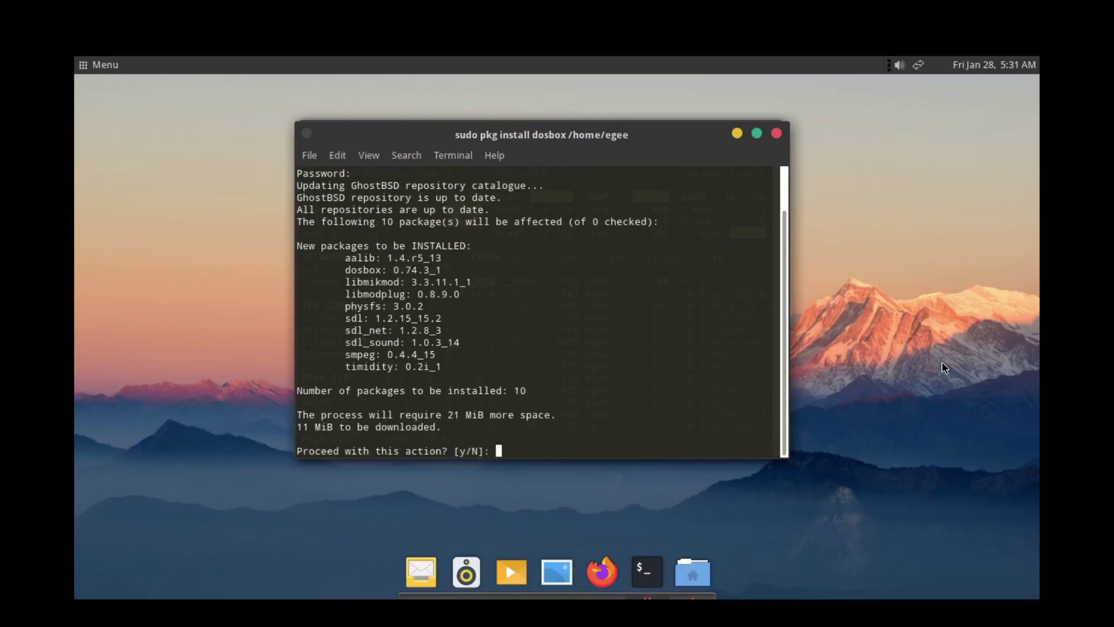
pyautogui.press('Return')
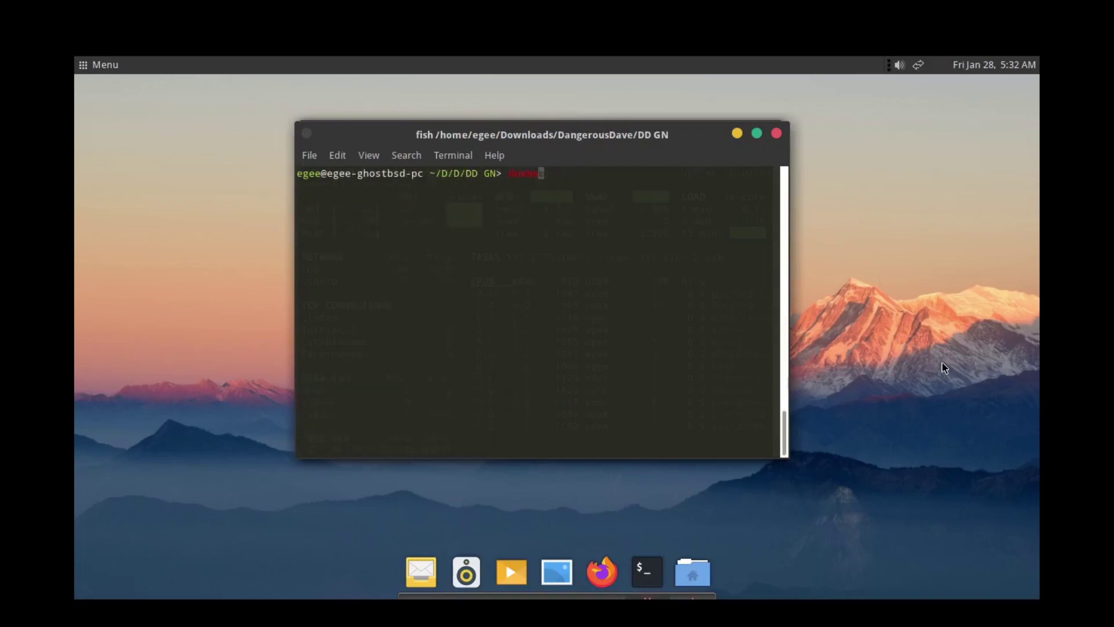
pyautogui.press('Return')
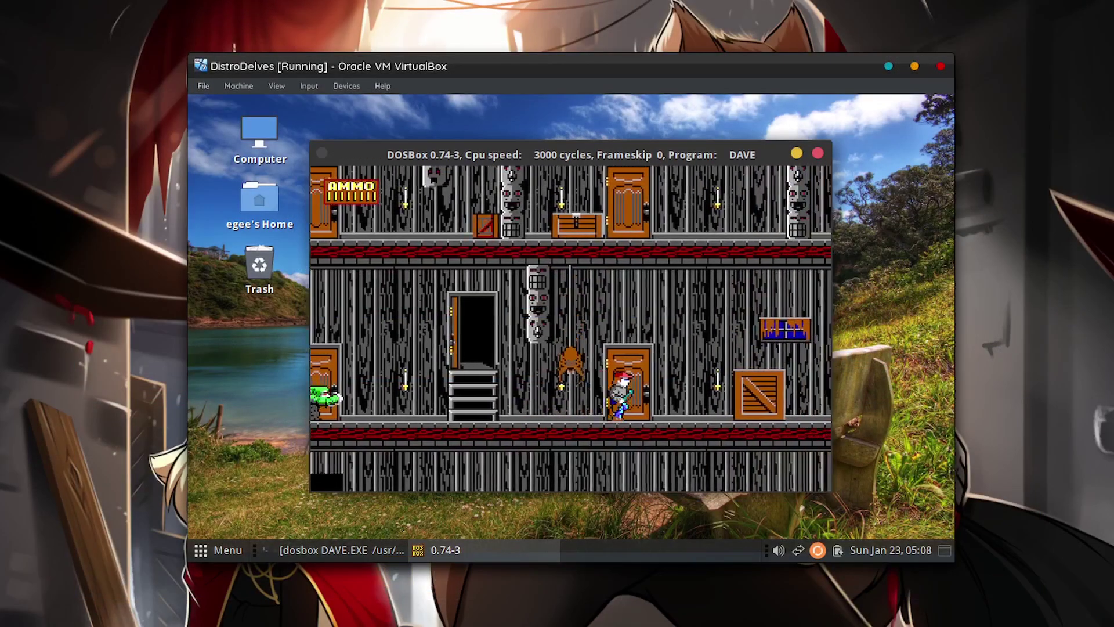
# Step: Play the haunted mansion Dangerous Dave game, moving Dave past the closet and jumping over the crate in the wooden hallway
pyautogui.press('Right')
pyautogui.press('Left')
pyautogui.press('ctrl')
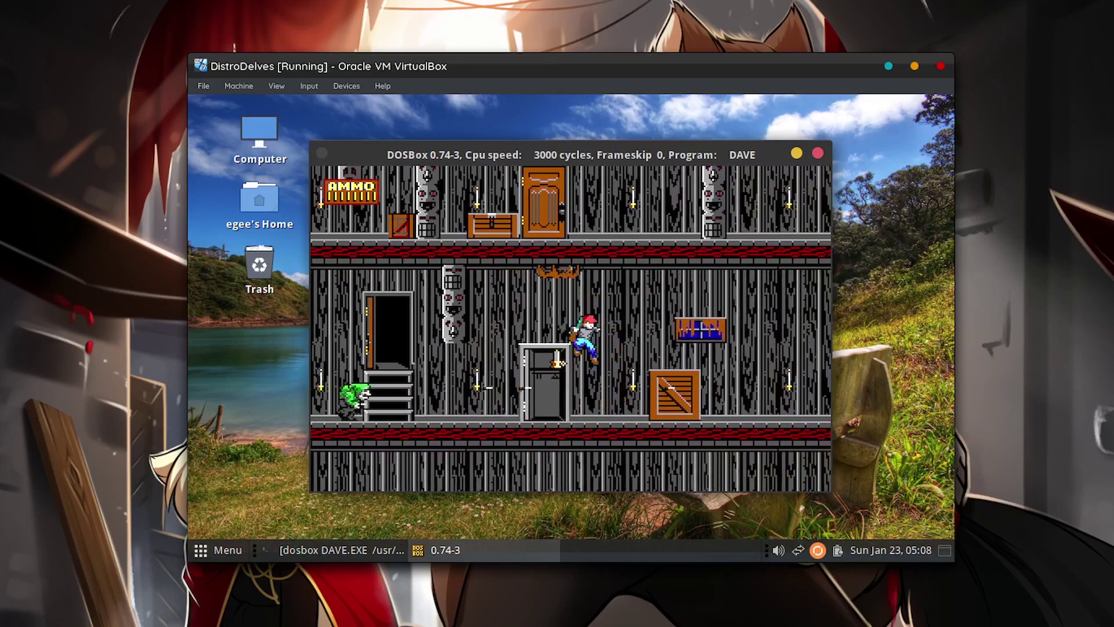
pyautogui.press('Right')
pyautogui.press('Left')
pyautogui.press('Right')
pyautogui.press('ctrl')
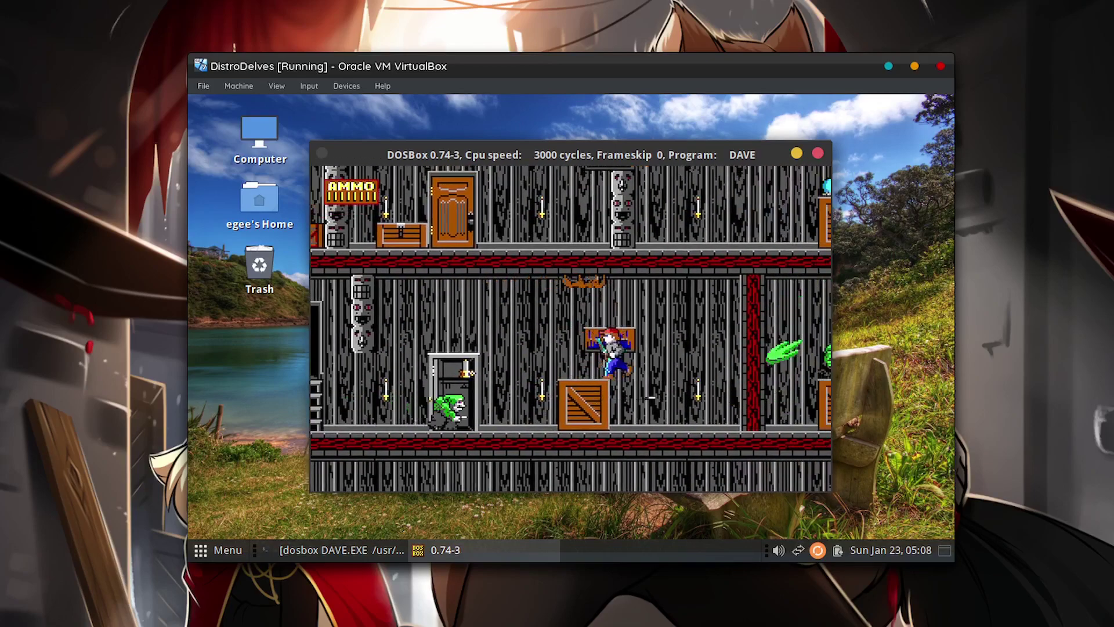
# Step: Return Dave to the raised doorway above the steps and fight off the green monster in the hallway
pyautogui.press('Left')
pyautogui.press('ctrl')
pyautogui.press('Left')
pyautogui.press('Up')
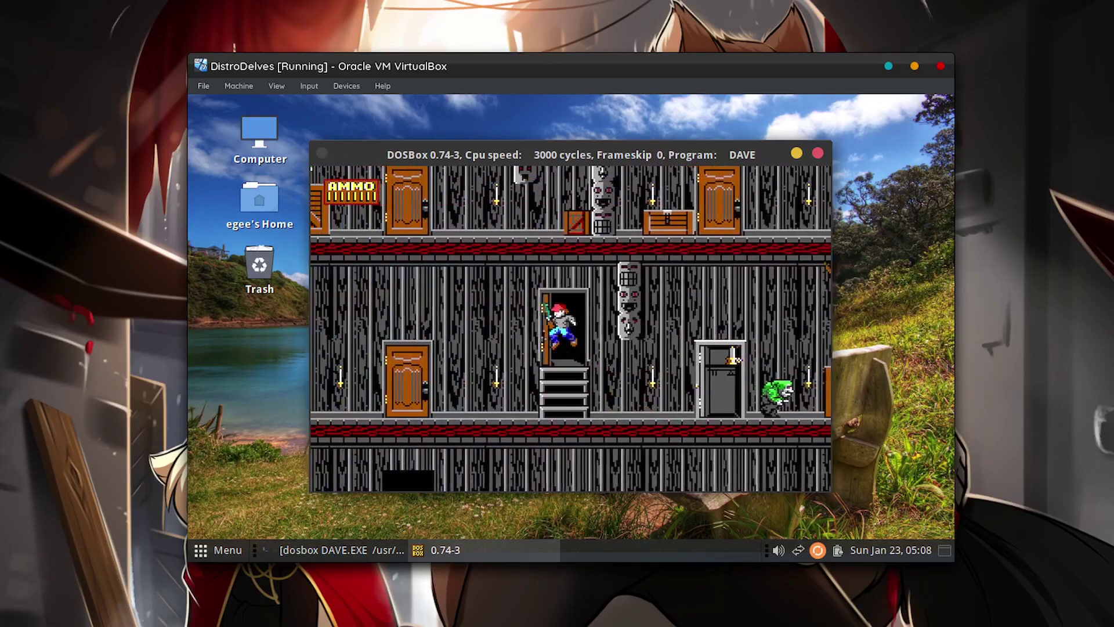
pyautogui.press('Right')
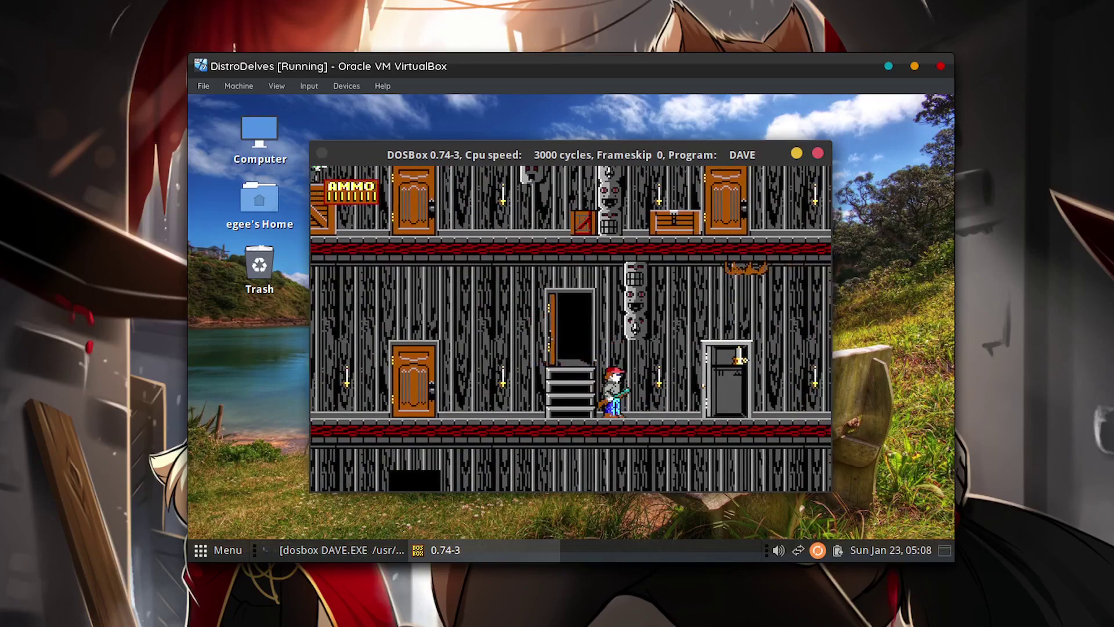
pyautogui.press('Left')
pyautogui.press('Up')
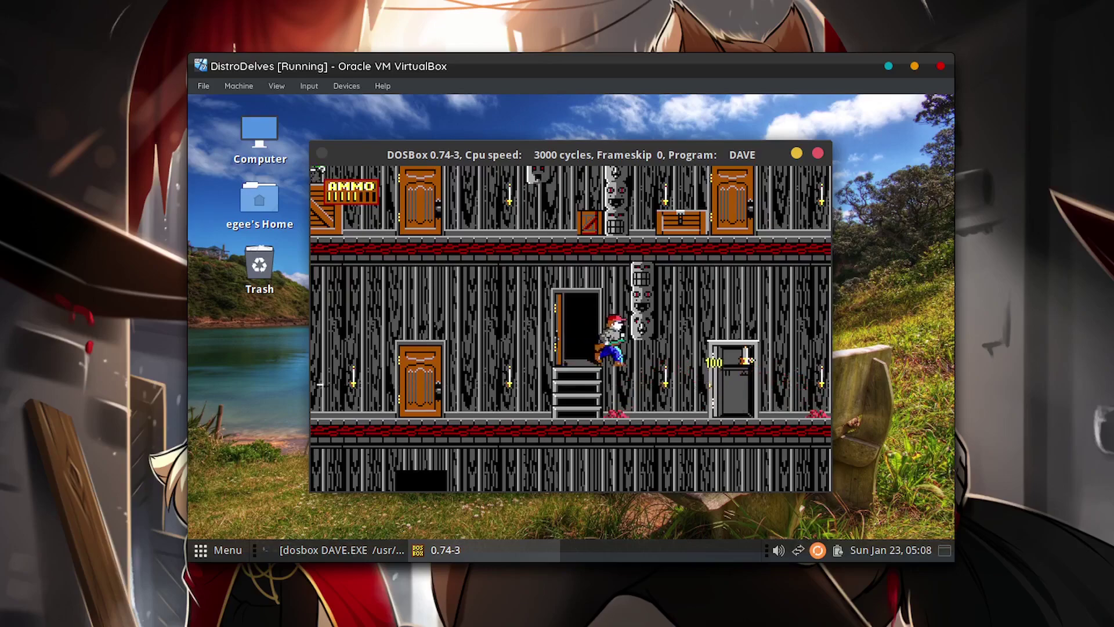
# Step: Run Dave past the crate, back along the wooden hallway, and open the closed door beyond the raised doorway
pyautogui.press('Right')
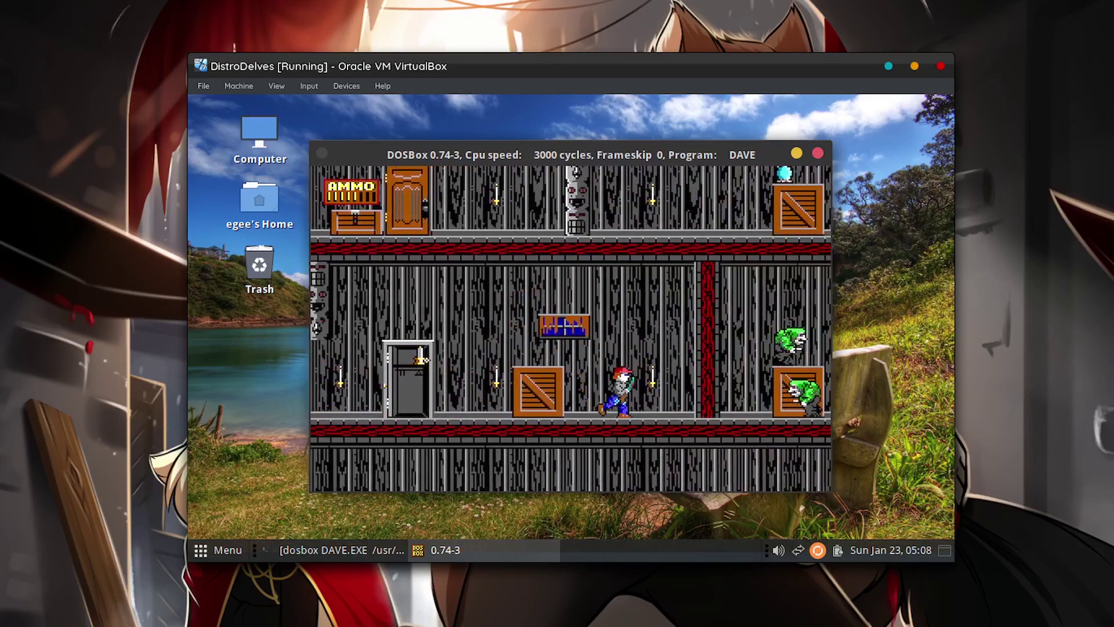
pyautogui.press('Left')
pyautogui.press('Up')
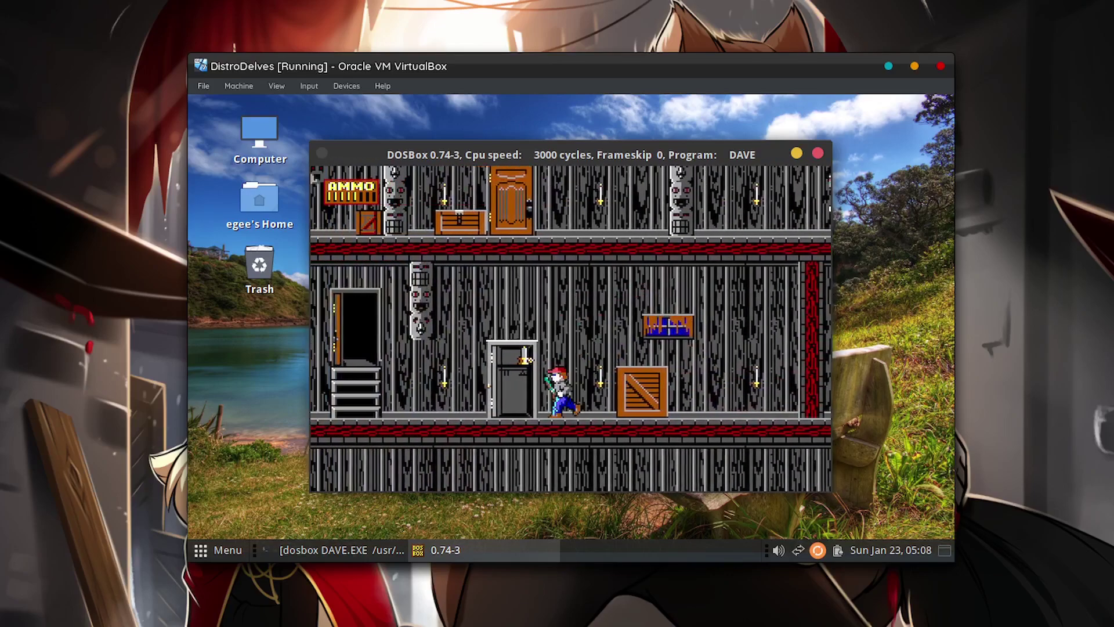
pyautogui.press('Left')
pyautogui.press('Up')
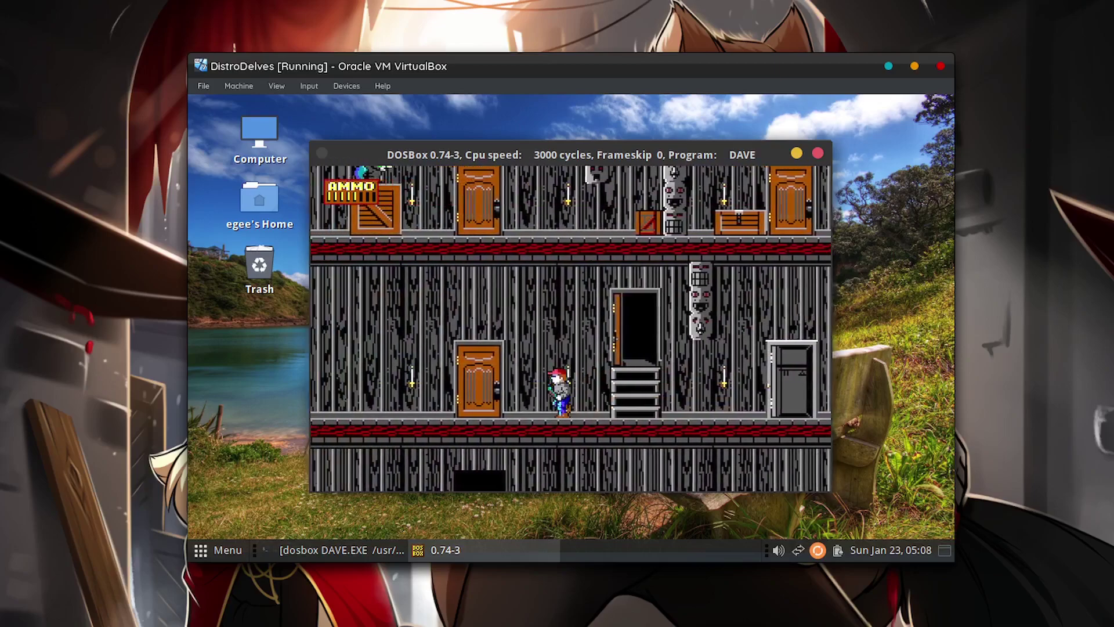
pyautogui.press('Left')
pyautogui.press('Up')
pyautogui.press('alt')
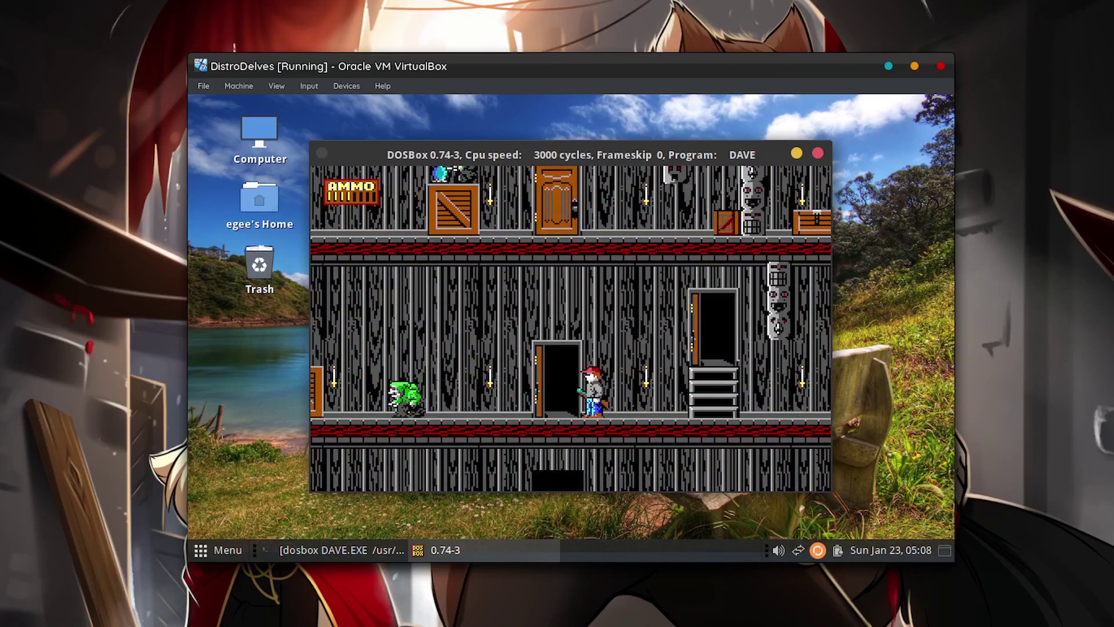
pyautogui.press('Left')
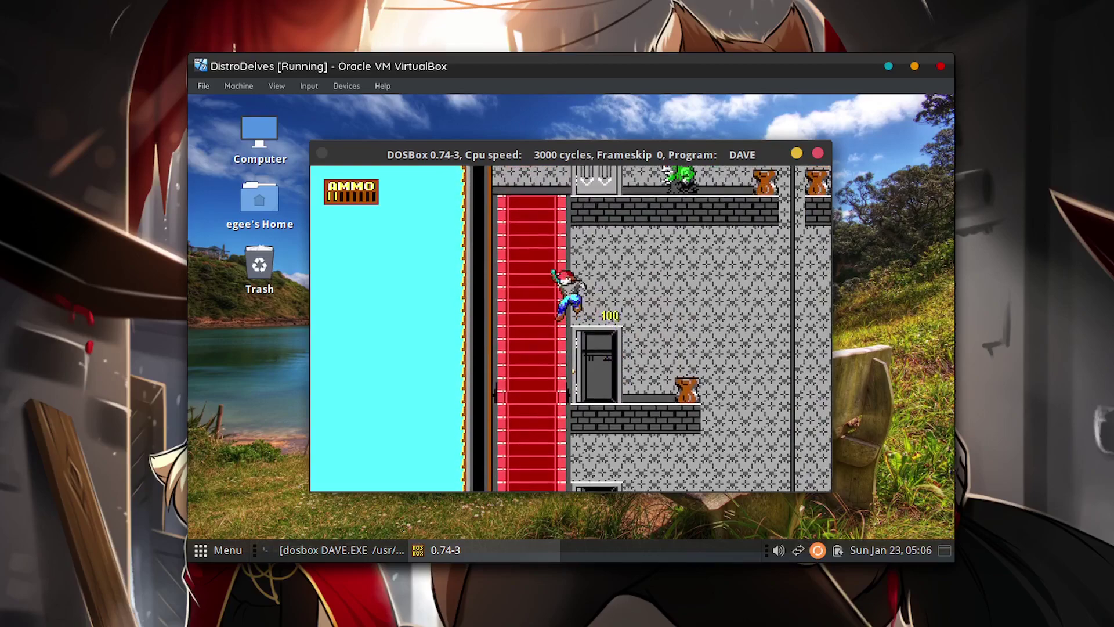
# Step: Climb the red staircase to the upper floor, open the grey door for the bonus and run Dave toward the brown statues
pyautogui.press('Left')
pyautogui.press('Up')
pyautogui.press('Right')
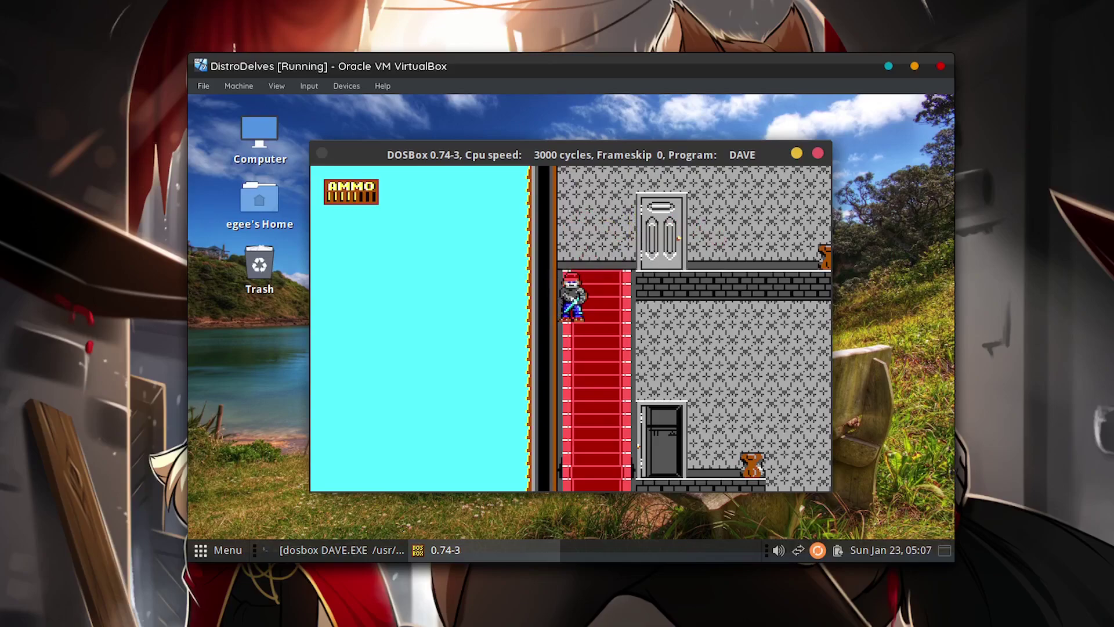
pyautogui.press('Up')
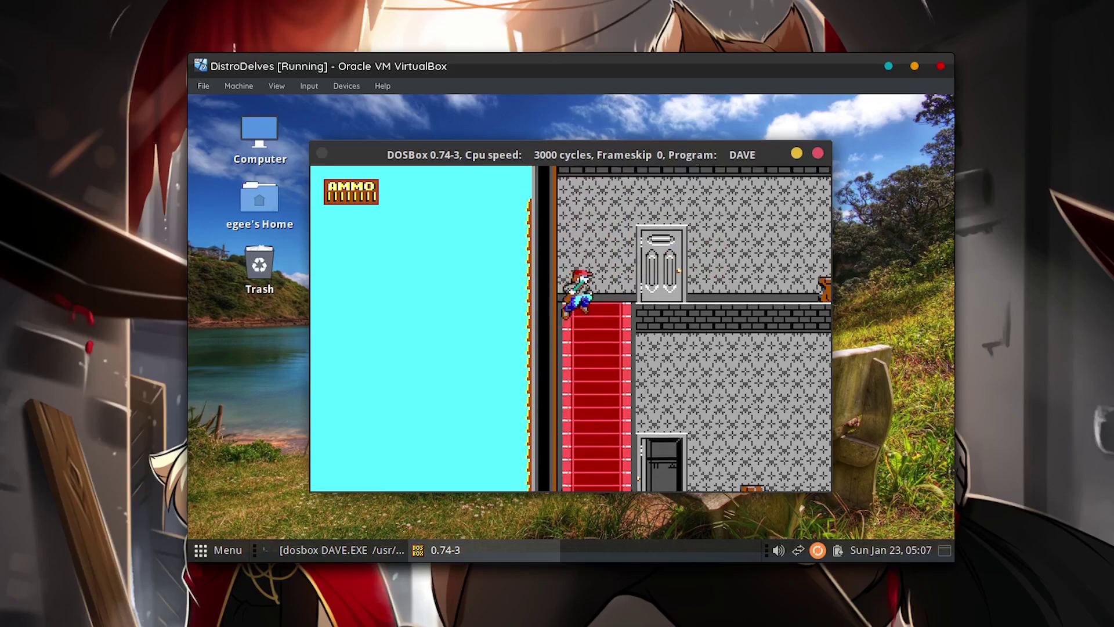
pyautogui.press('Right')
pyautogui.press('Up')
pyautogui.press('ctrl')
pyautogui.press('Right')
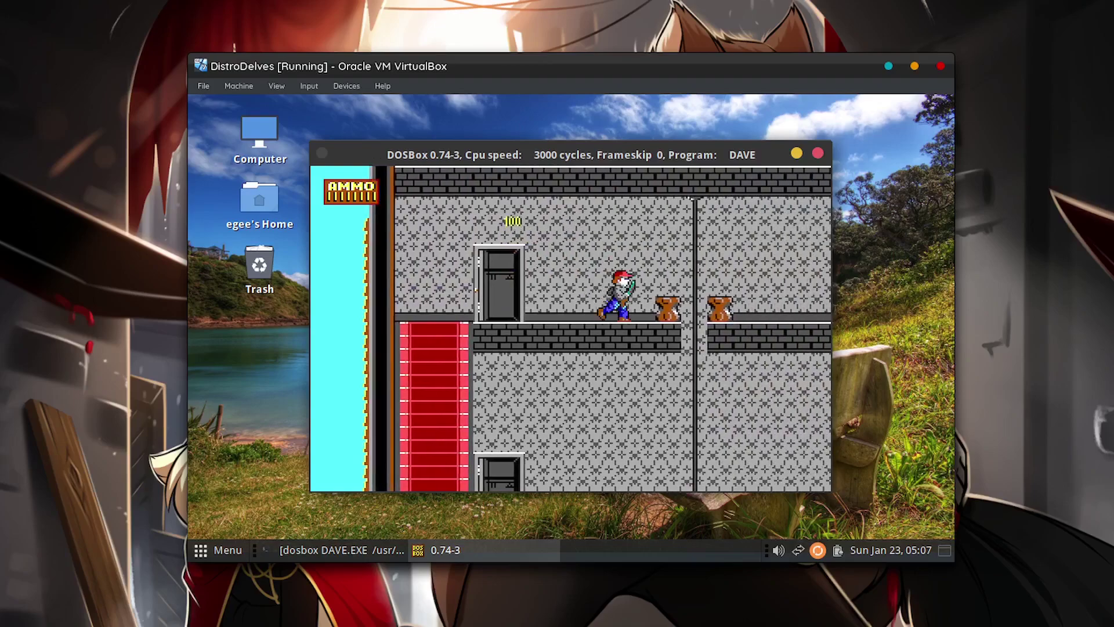
pyautogui.press('ctrl')
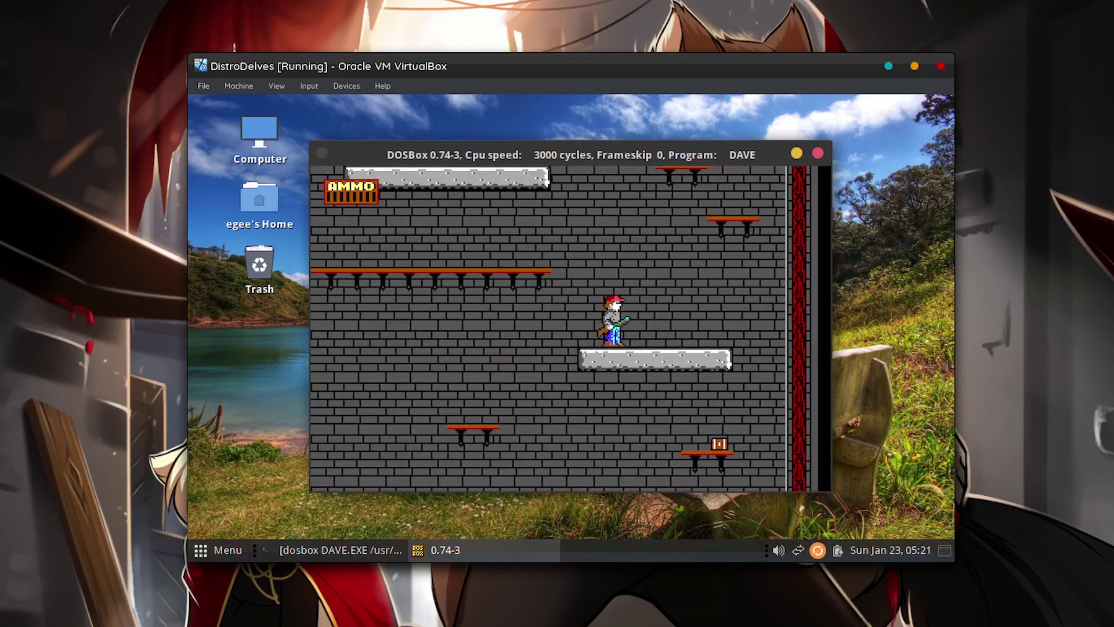
# Step: Jump Dave from the stone ledge across the long wooden shelf to the small shelves near the red pillars
pyautogui.press('Left')
pyautogui.press('Left')
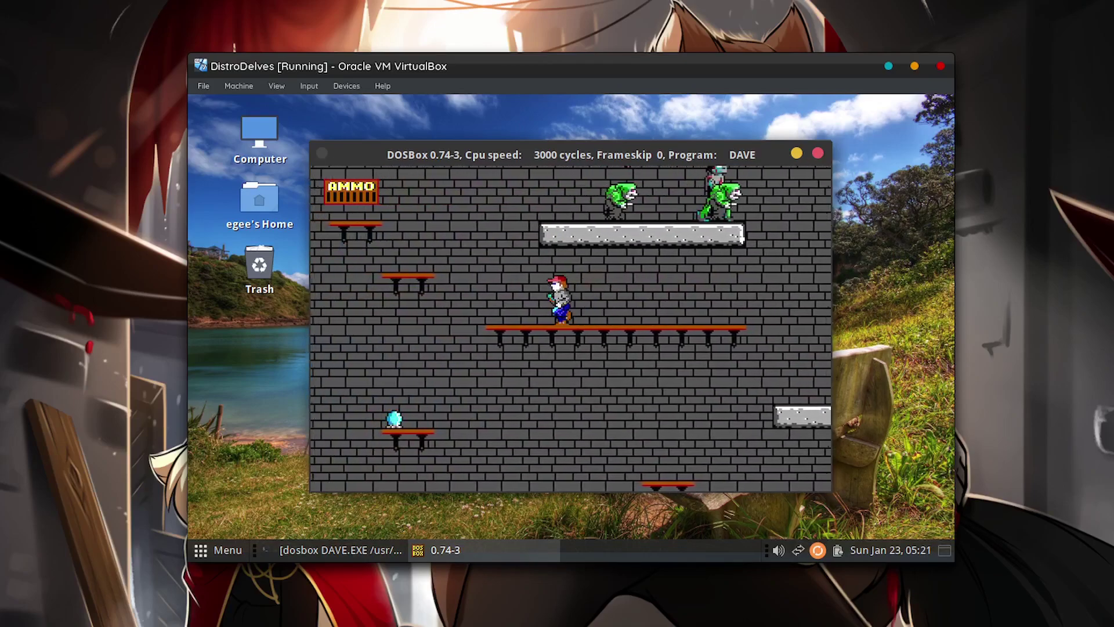
pyautogui.press('Up')
pyautogui.press('Right')
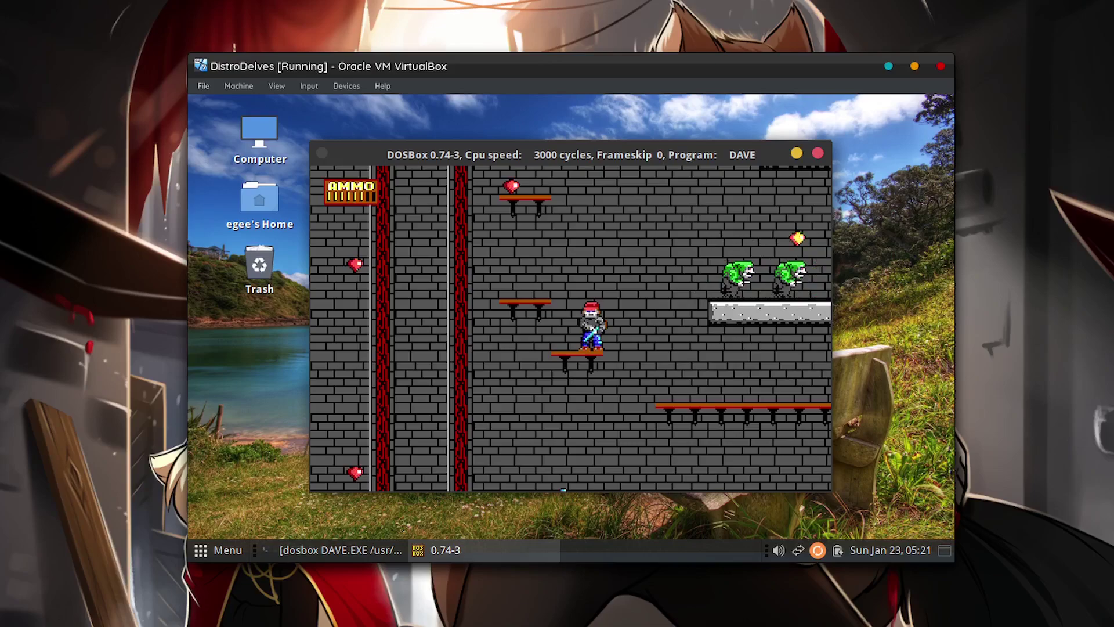
# Step: Jump Dave between the small shelves near the red pillars and shoot toward the green monsters on the stone ledge
pyautogui.hotkey('ctrl', 'Left')
pyautogui.press('Right')
pyautogui.press('alt')
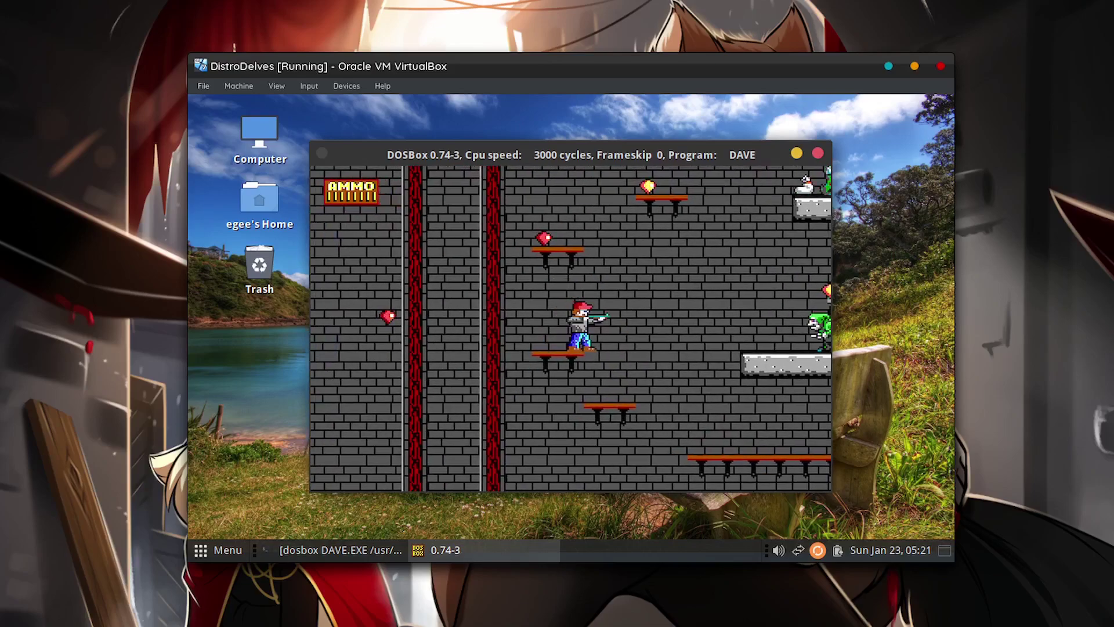
pyautogui.press('alt')
pyautogui.press('alt')
pyautogui.hotkey('ctrl', 'Left')
pyautogui.press('Right')
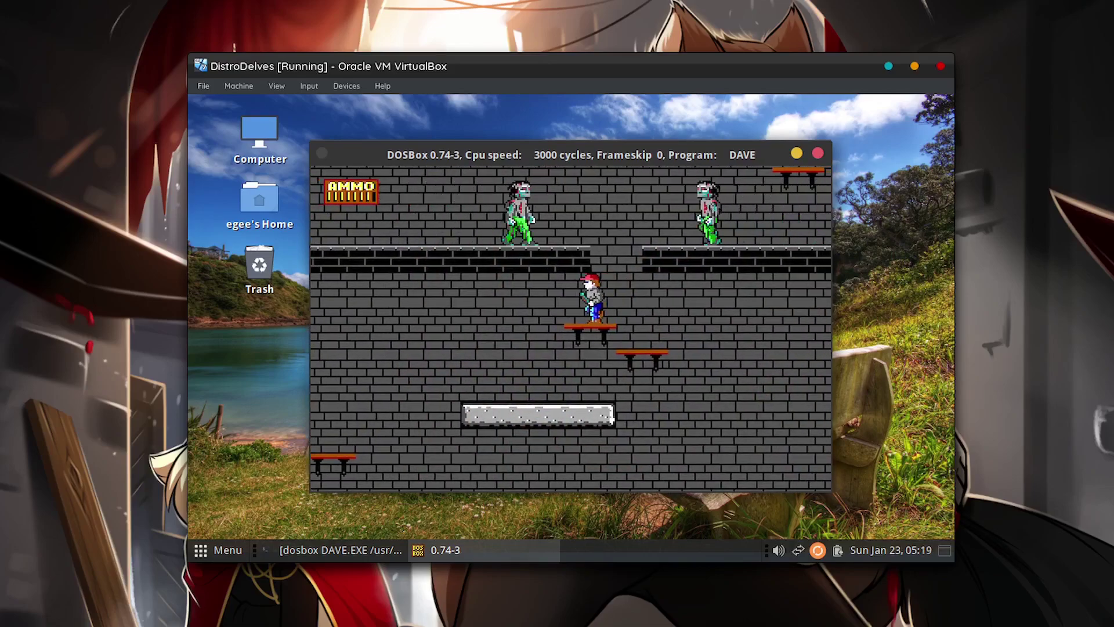
# Step: Shoot the zombies around the gap in the brick floor and move Dave past the stove toward the cyan shaft
pyautogui.press('Up')
pyautogui.press('ctrl')
pyautogui.press('Right')
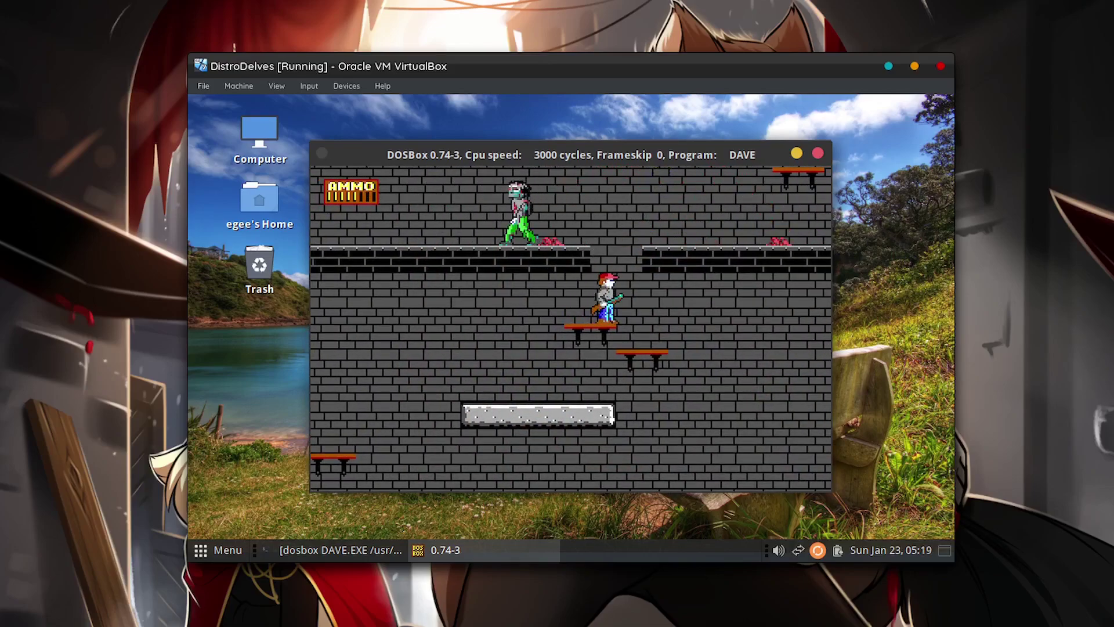
pyautogui.press('ctrl')
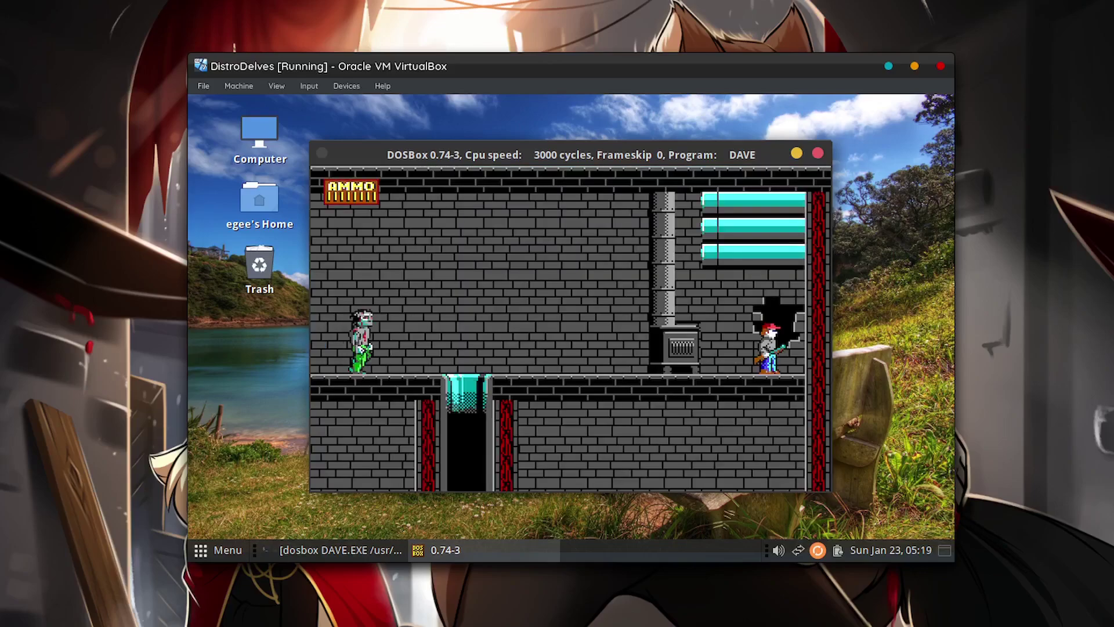
pyautogui.press('Left')
pyautogui.press('Left')
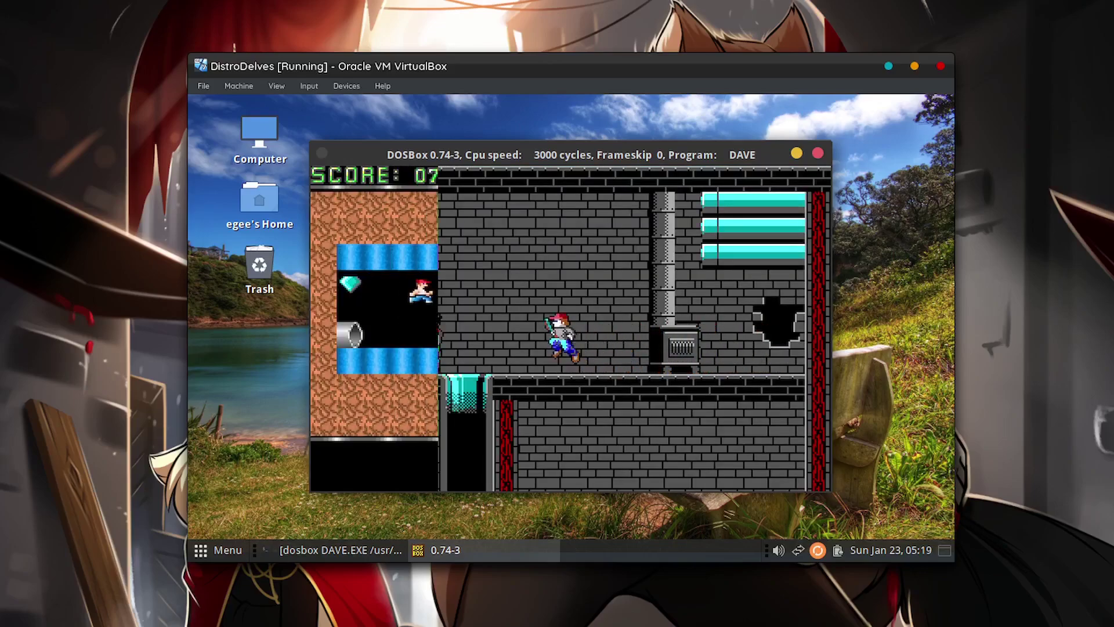
# Step: Play level 3 of the original Dangerous Dave, jumping Dave over the purple weeds to collect diamonds
pyautogui.press('Right')
pyautogui.press('Up')
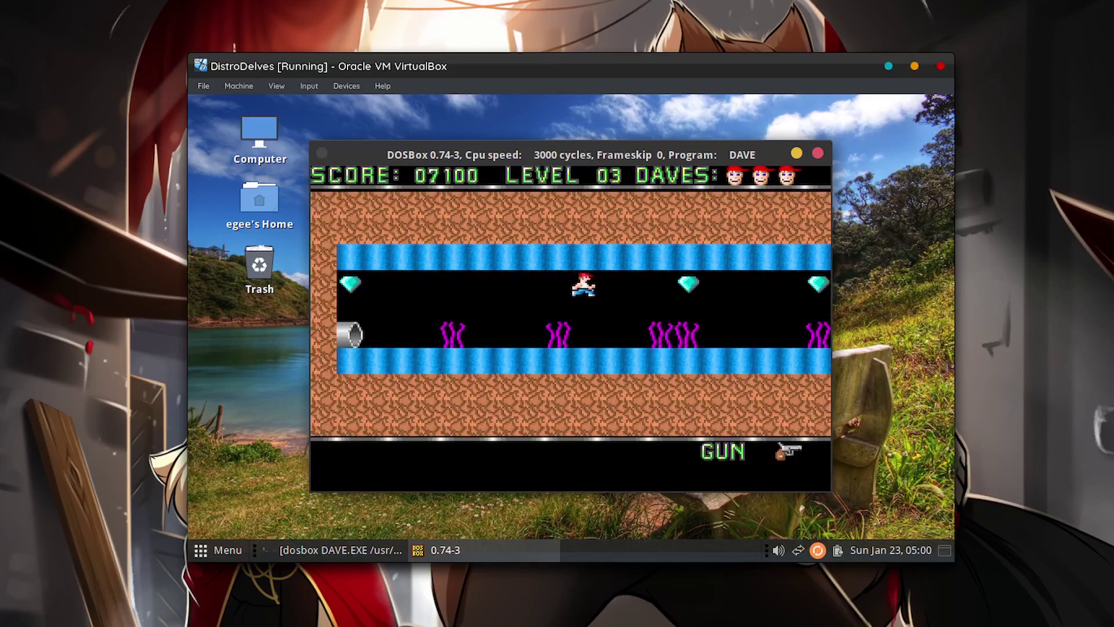
pyautogui.press('Up')
pyautogui.press('Right')
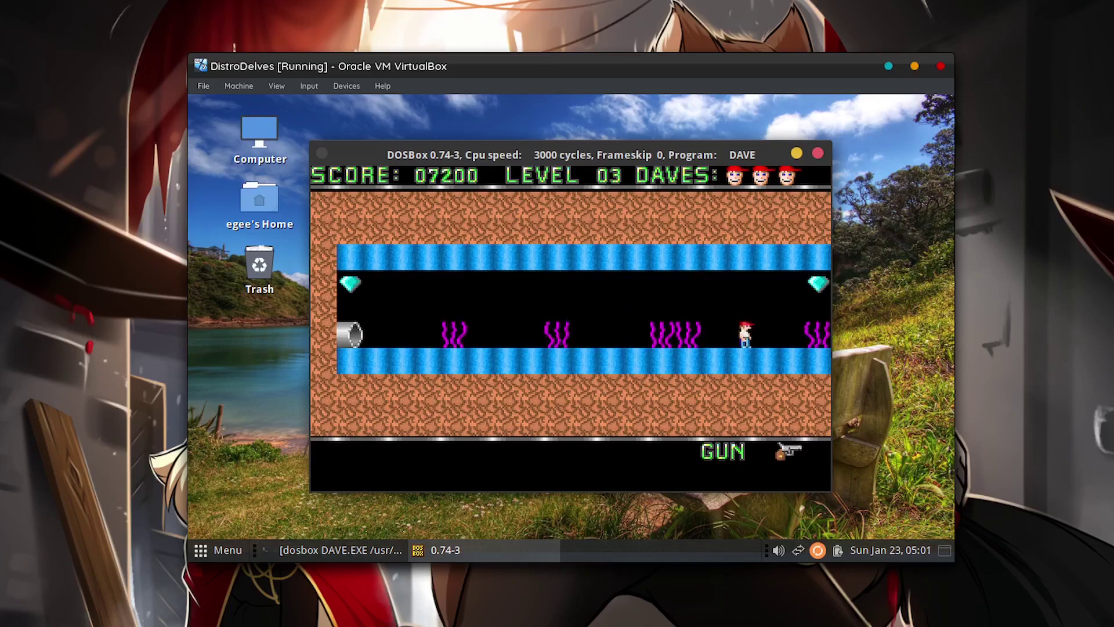
pyautogui.press('Up')
pyautogui.press('Right')
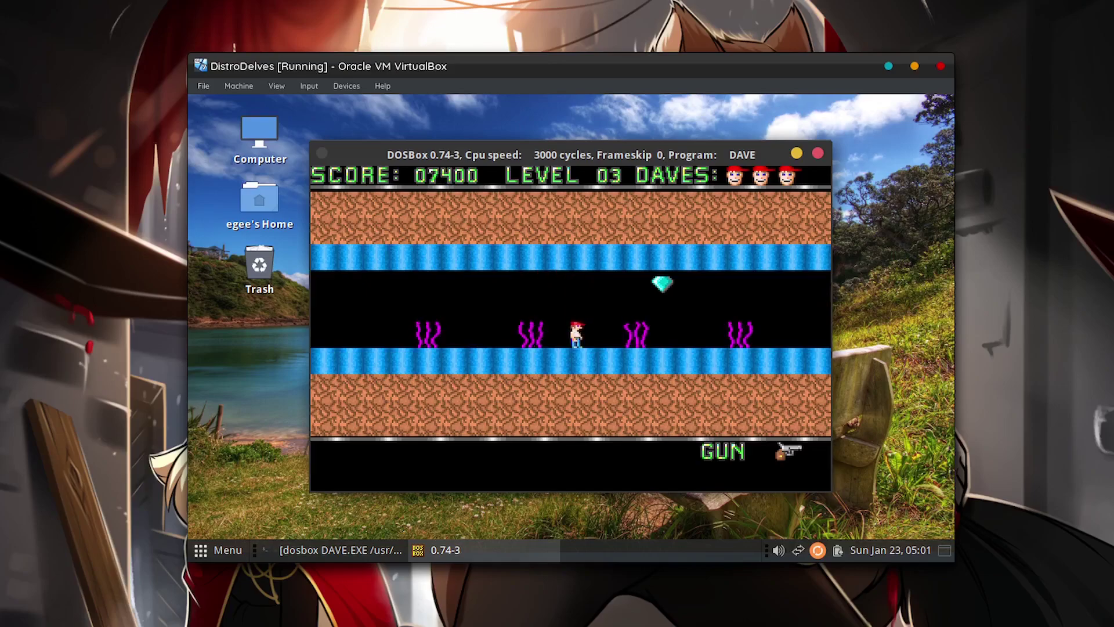
pyautogui.press('Right')
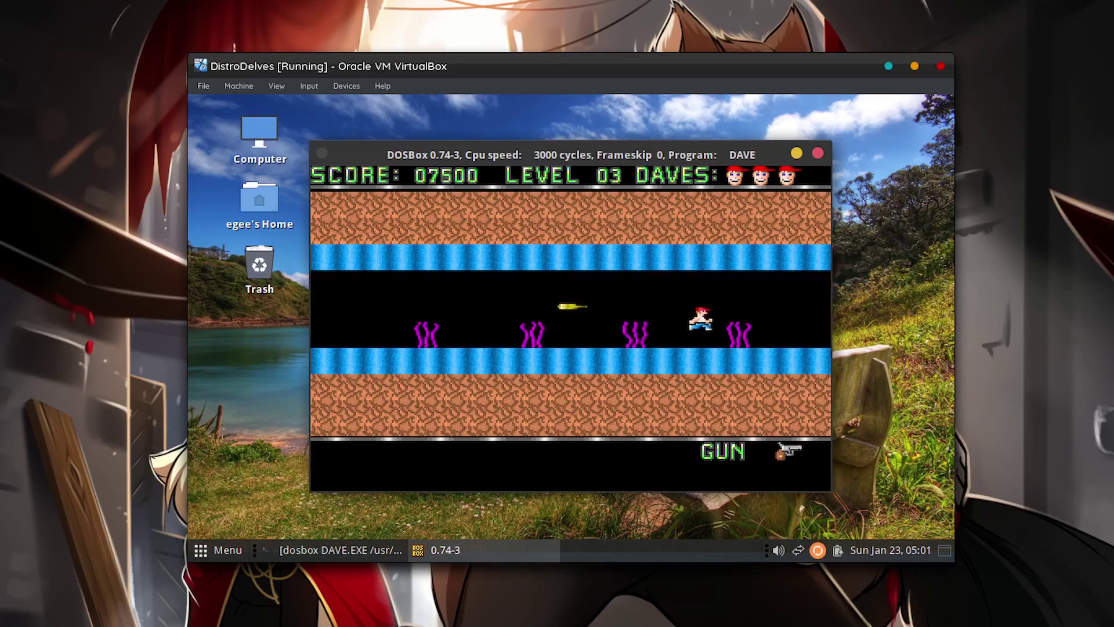
pyautogui.press('Right')
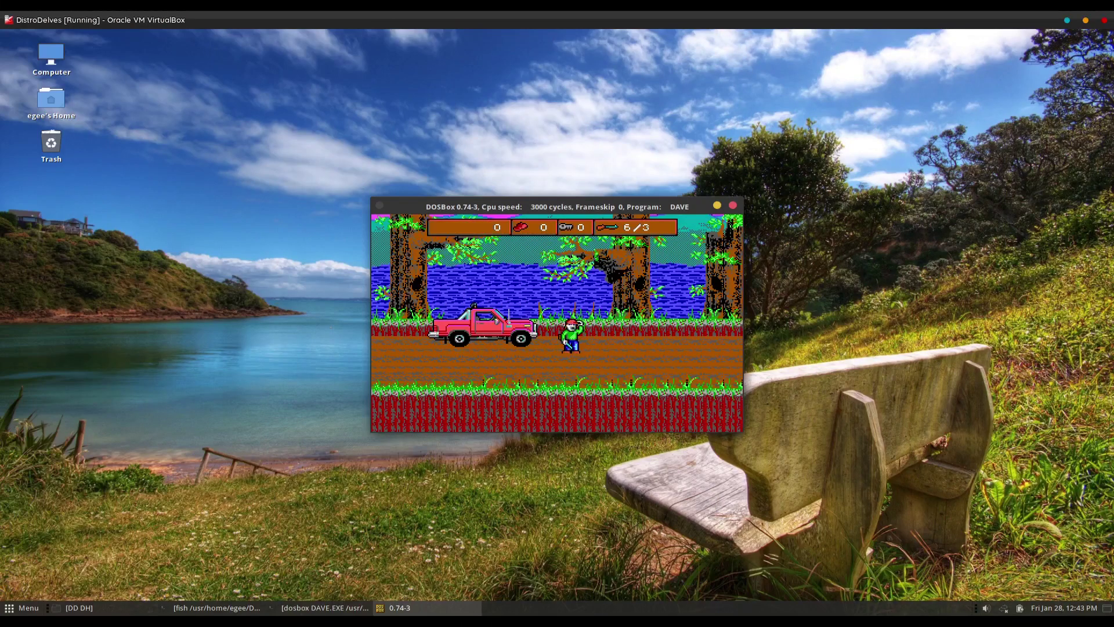
# Step: Play the DD DH version of Dangerous Dave, moving Dave away from the red truck along the forest road
pyautogui.press('Right')
pyautogui.press('ctrl')
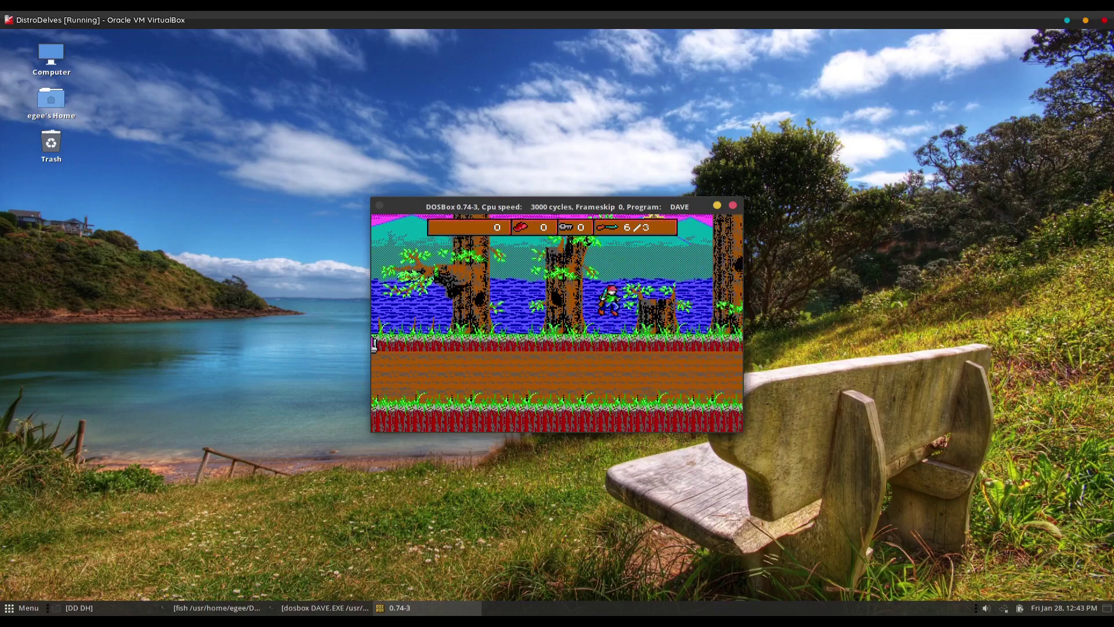
pyautogui.press('Right')
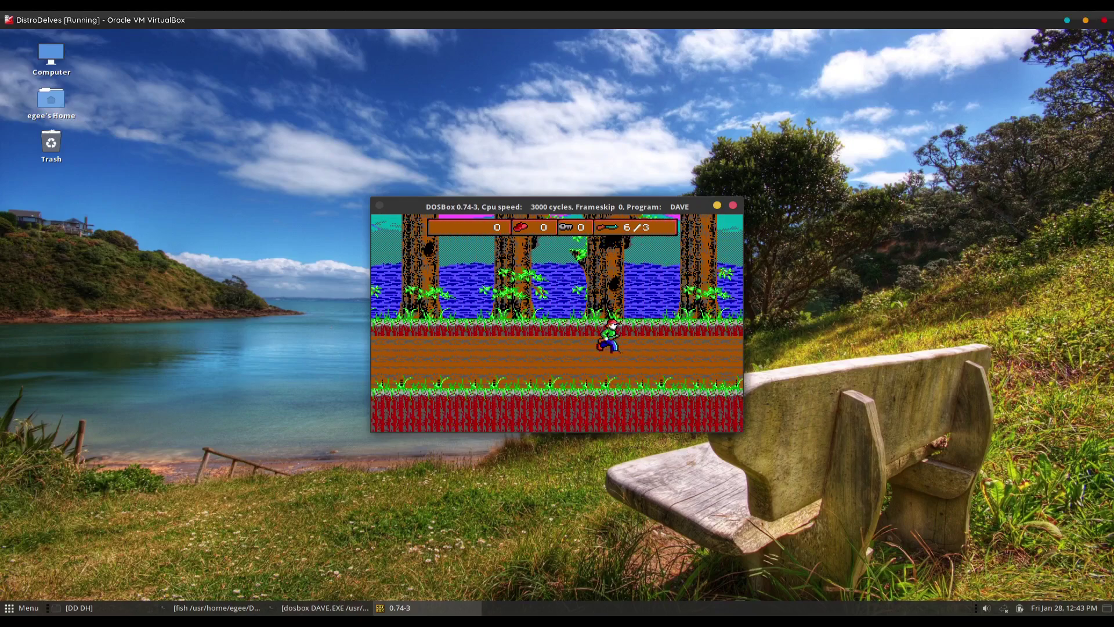
# Step: Move Dave along the forest road toward the red cliff and back away from the charging wolf
pyautogui.press('Right')
pyautogui.press('Left')
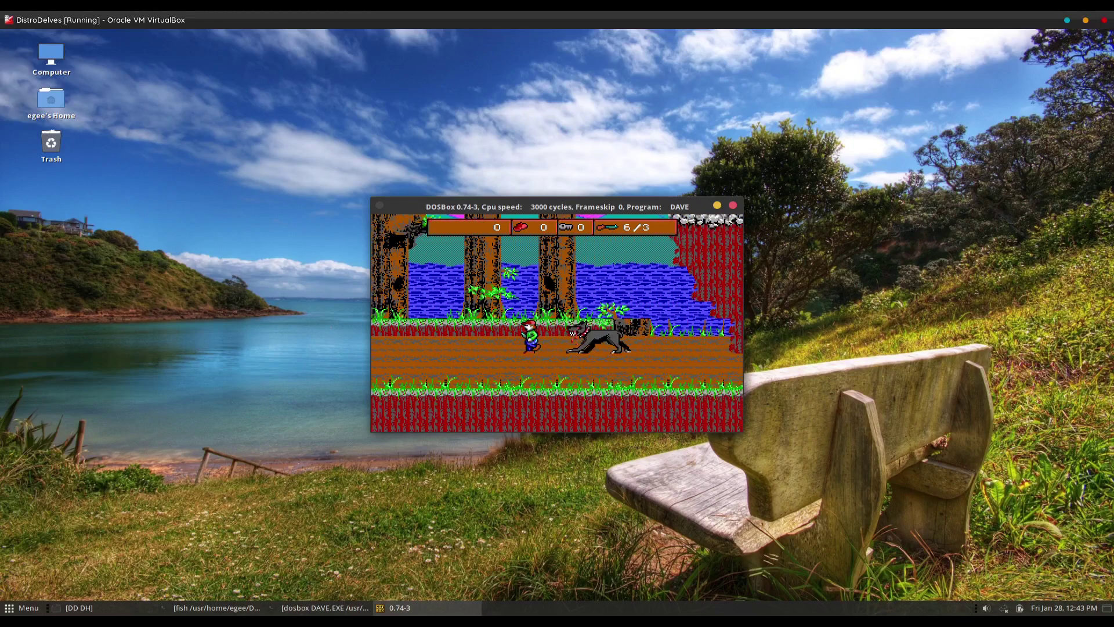
pyautogui.press('Left')
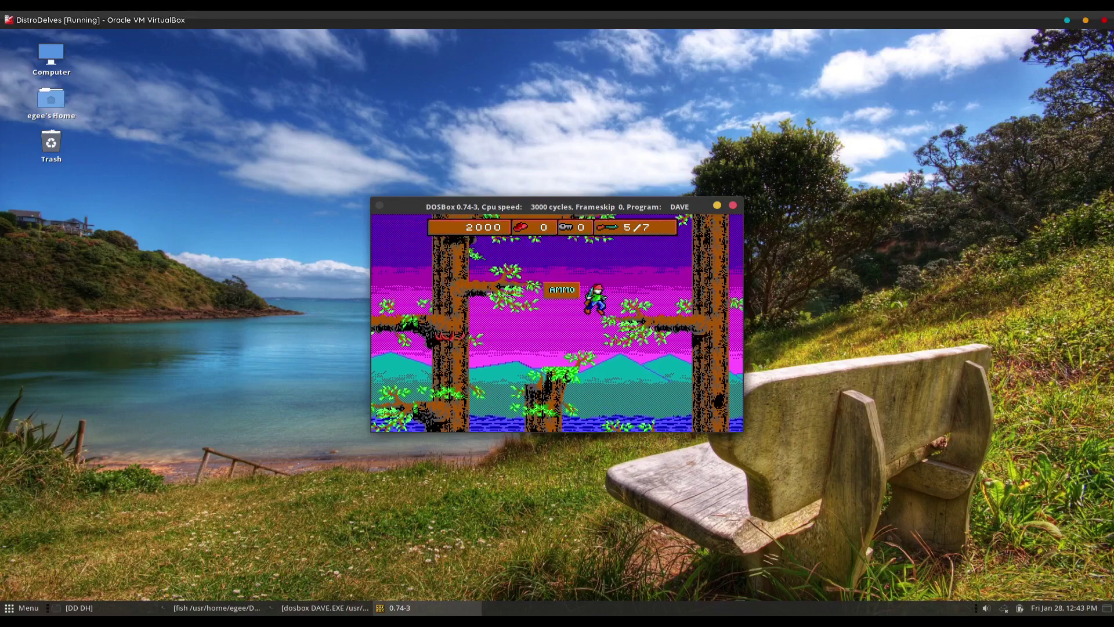
# Step: Jump Dave across the tree branches toward the red stone ledge, collecting the bonus items on the way
pyautogui.press('Right')
pyautogui.press('ctrl')
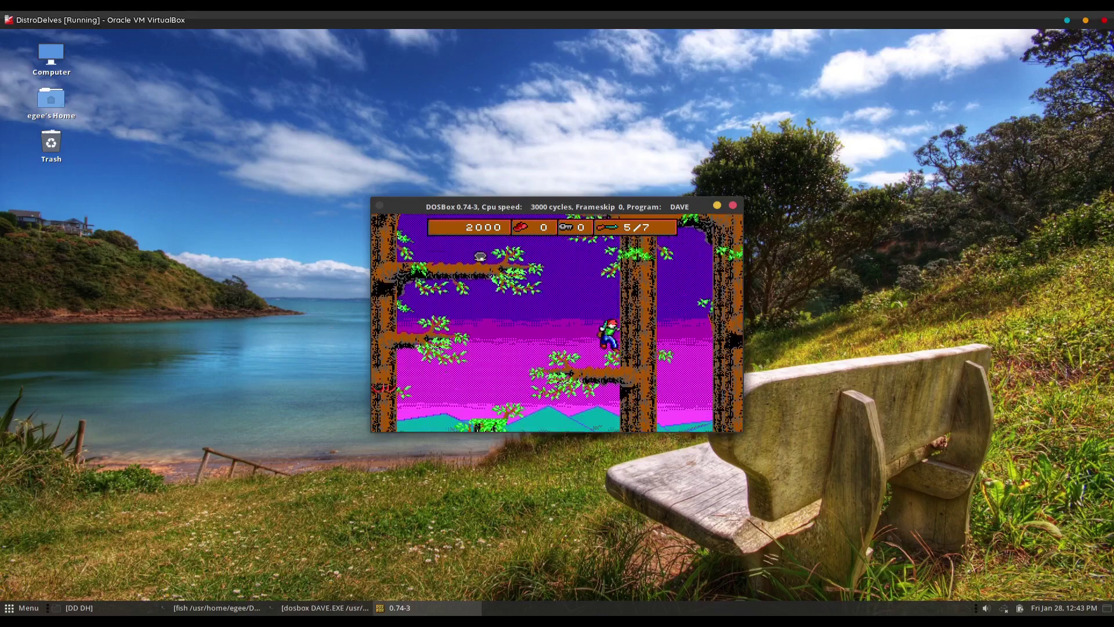
pyautogui.press('Down')
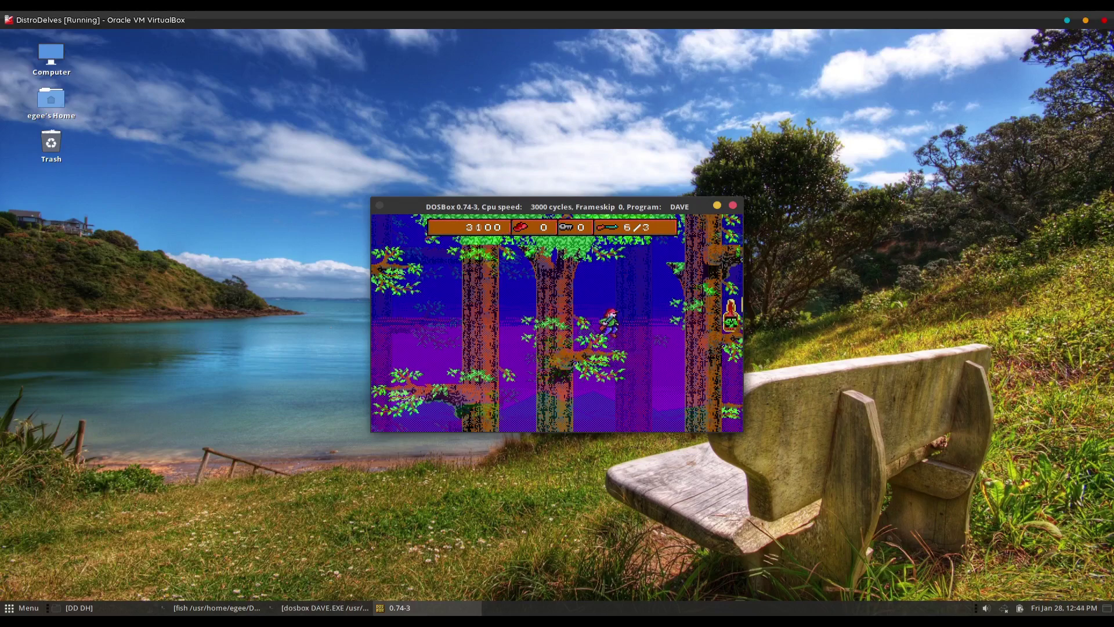
pyautogui.press('Right')
pyautogui.press('ctrl')
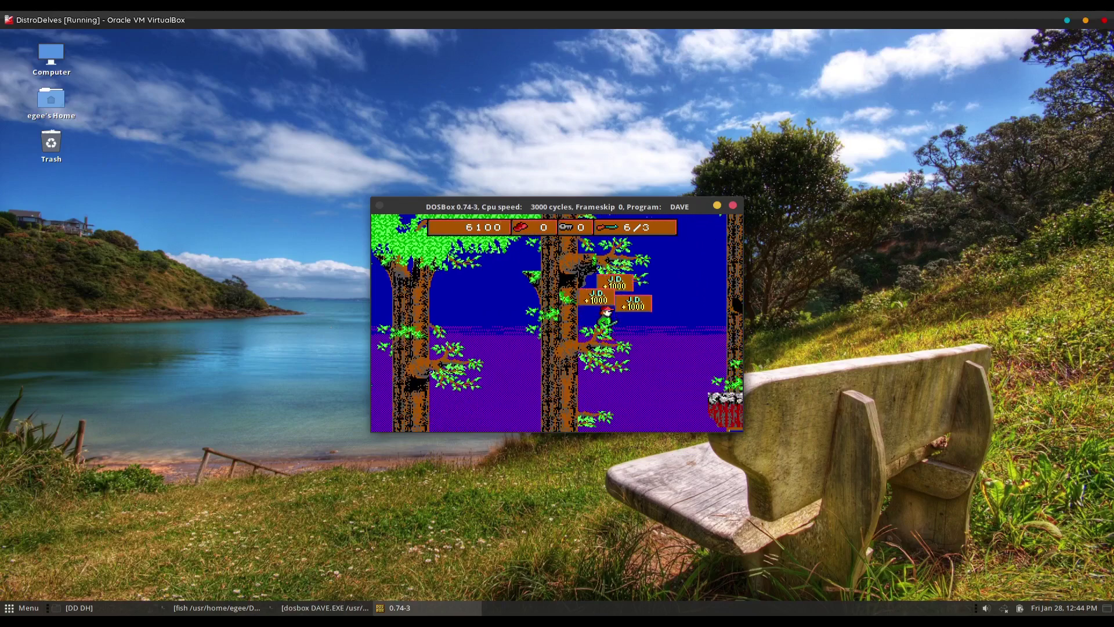
pyautogui.press('Right')
pyautogui.press('ctrl')
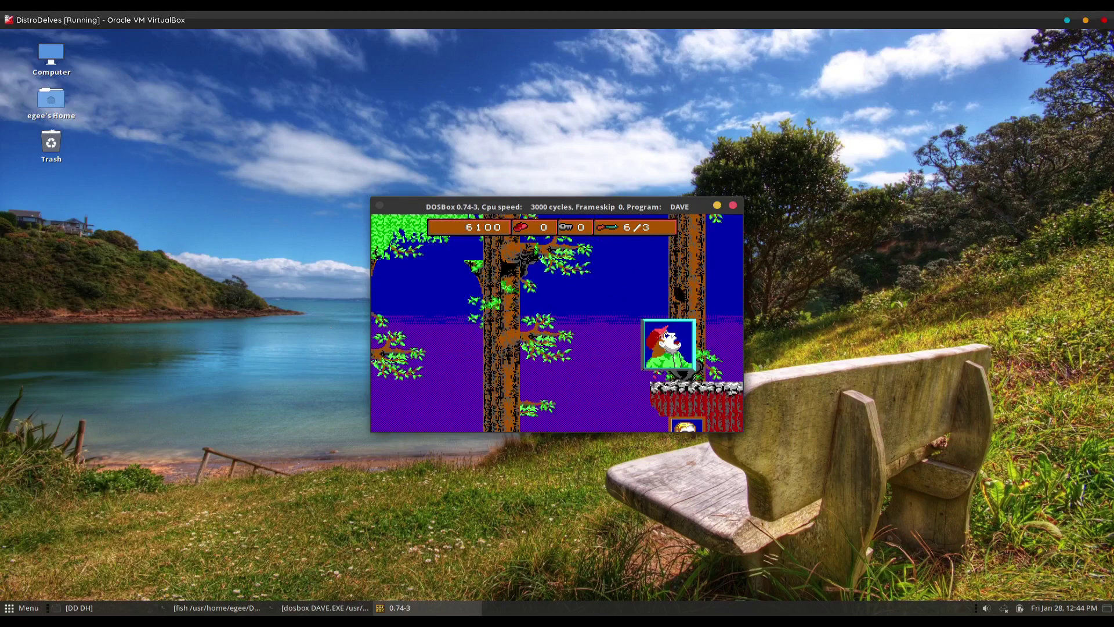